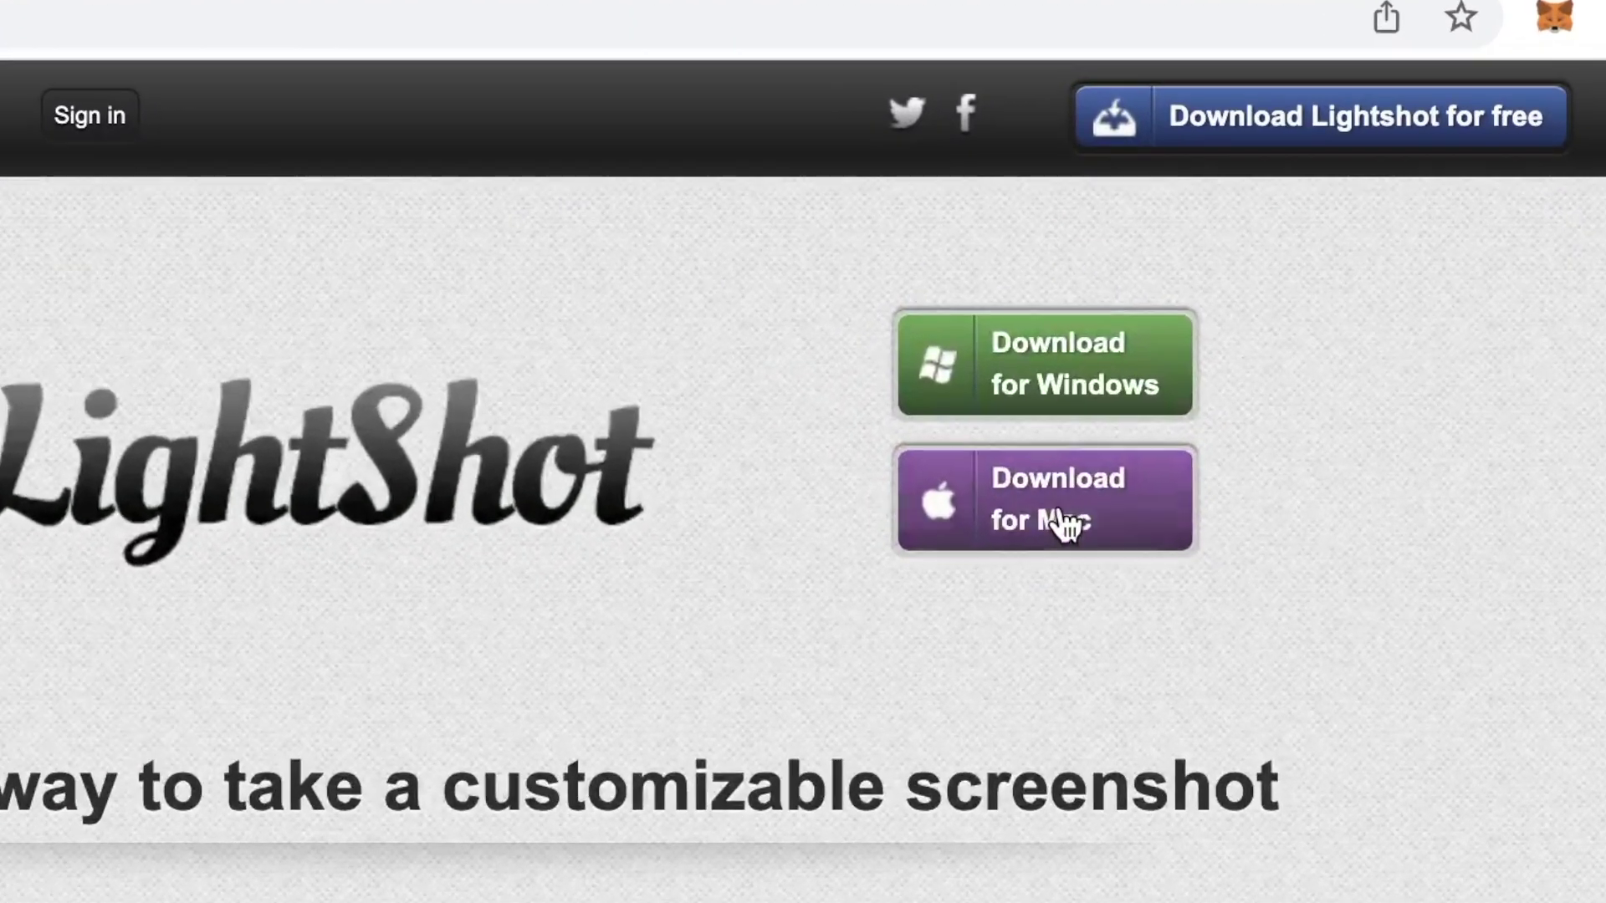
# Step: Download Lightshot Screenshot for Mac from the App Store and start installing it
pyautogui.click(1067, 271)
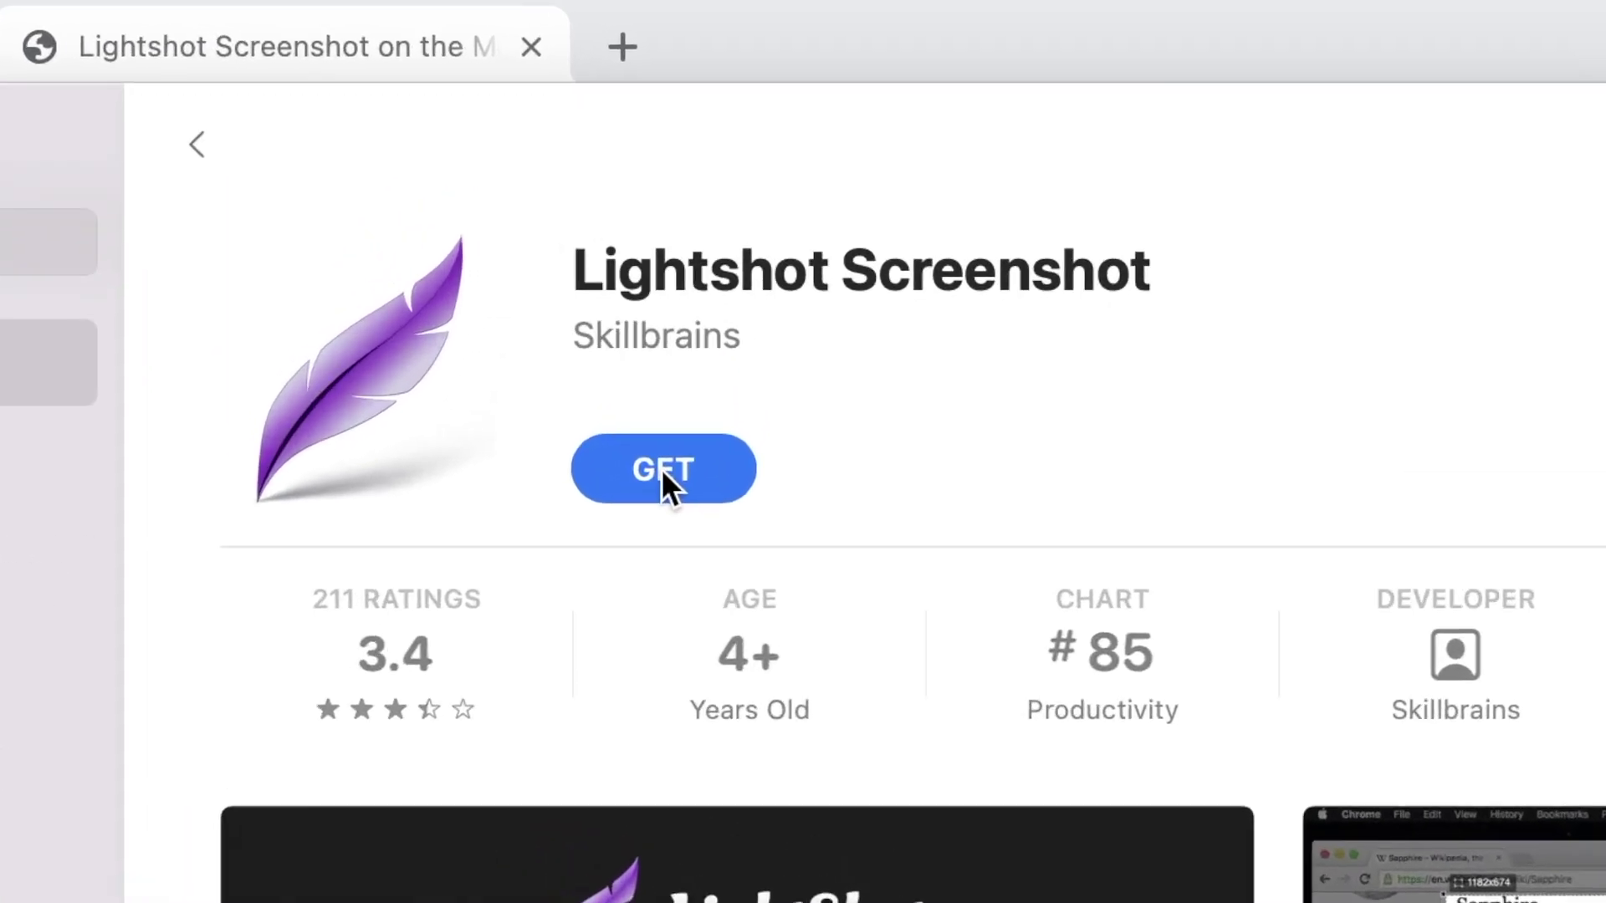
pyautogui.click(664, 182)
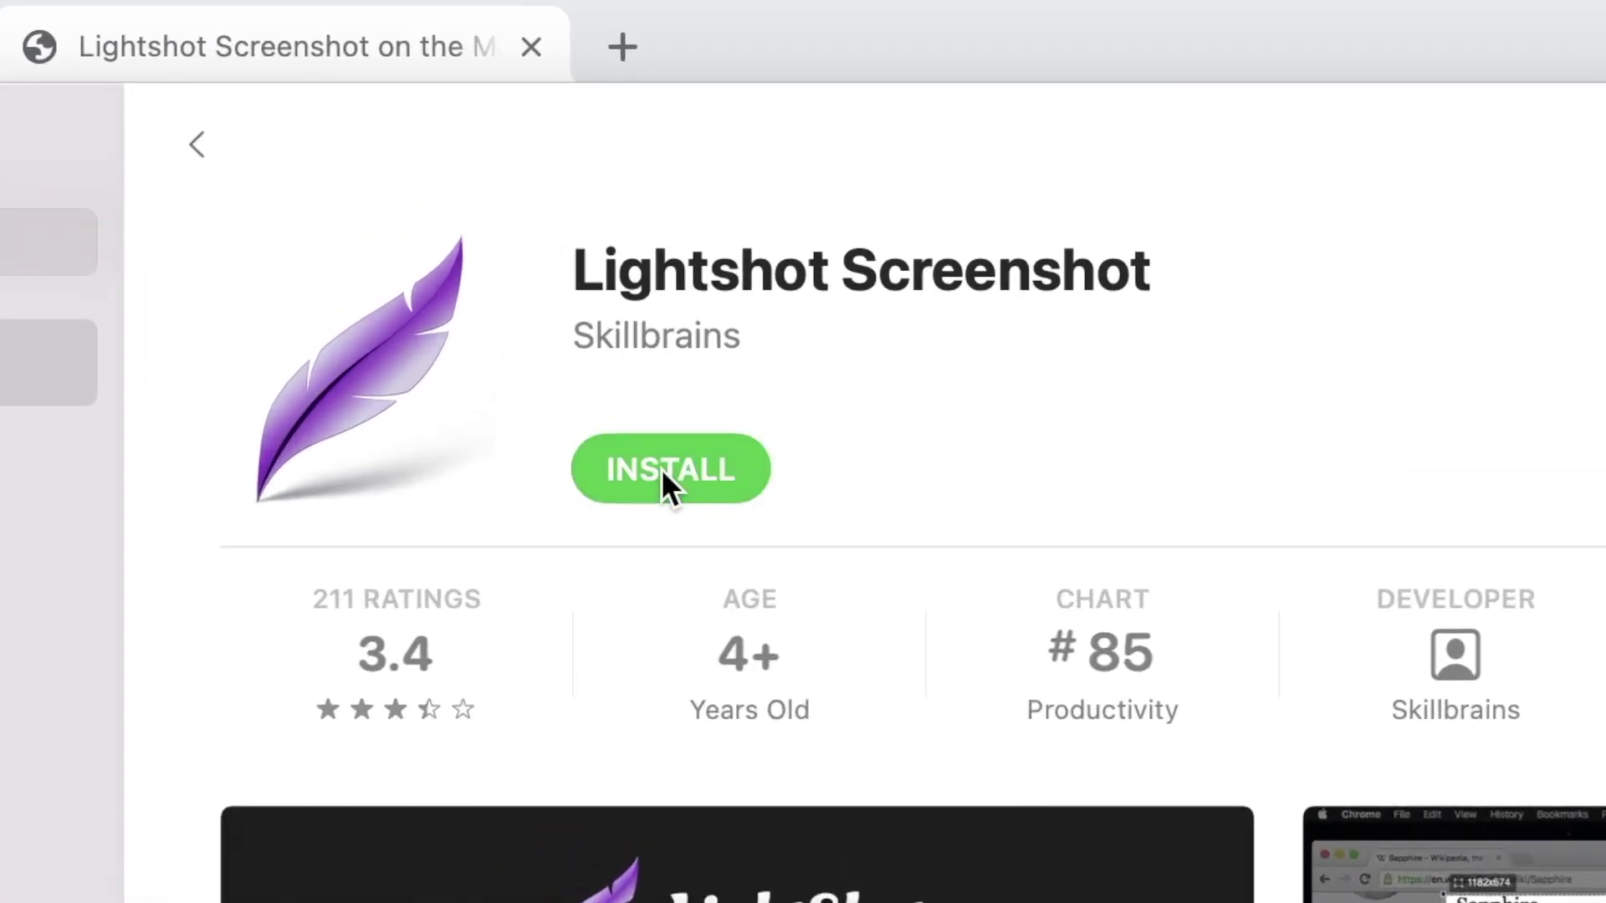
pyautogui.click(662, 473)
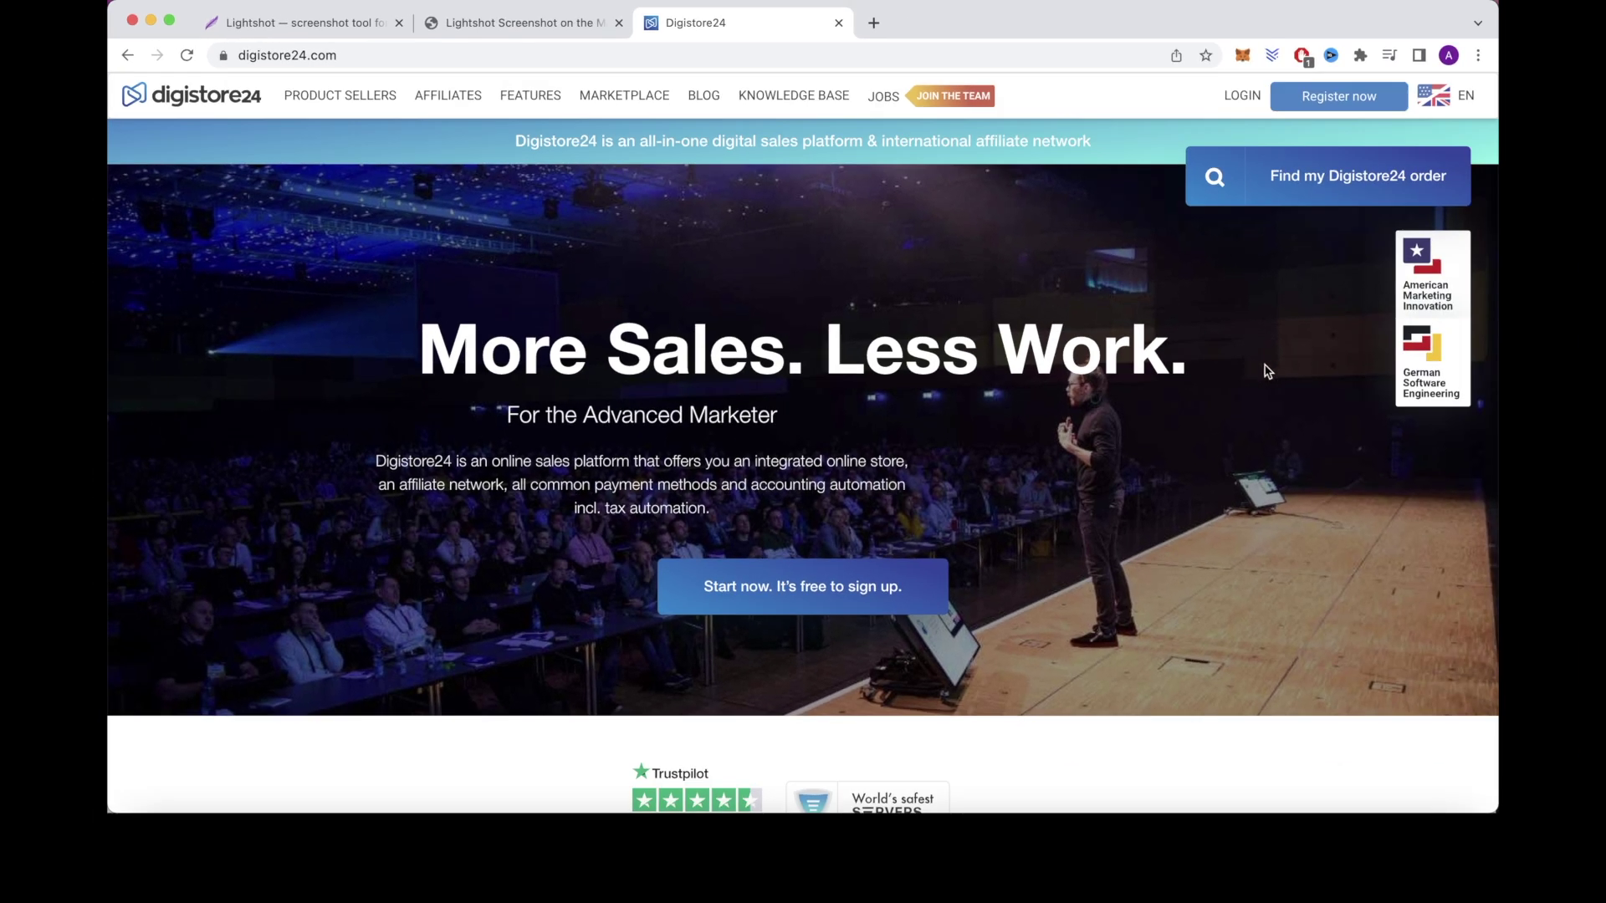
# Step: Register a new Digistore24 account from the homepage's Register now button
pyautogui.scroll(-6, 1267, 371)
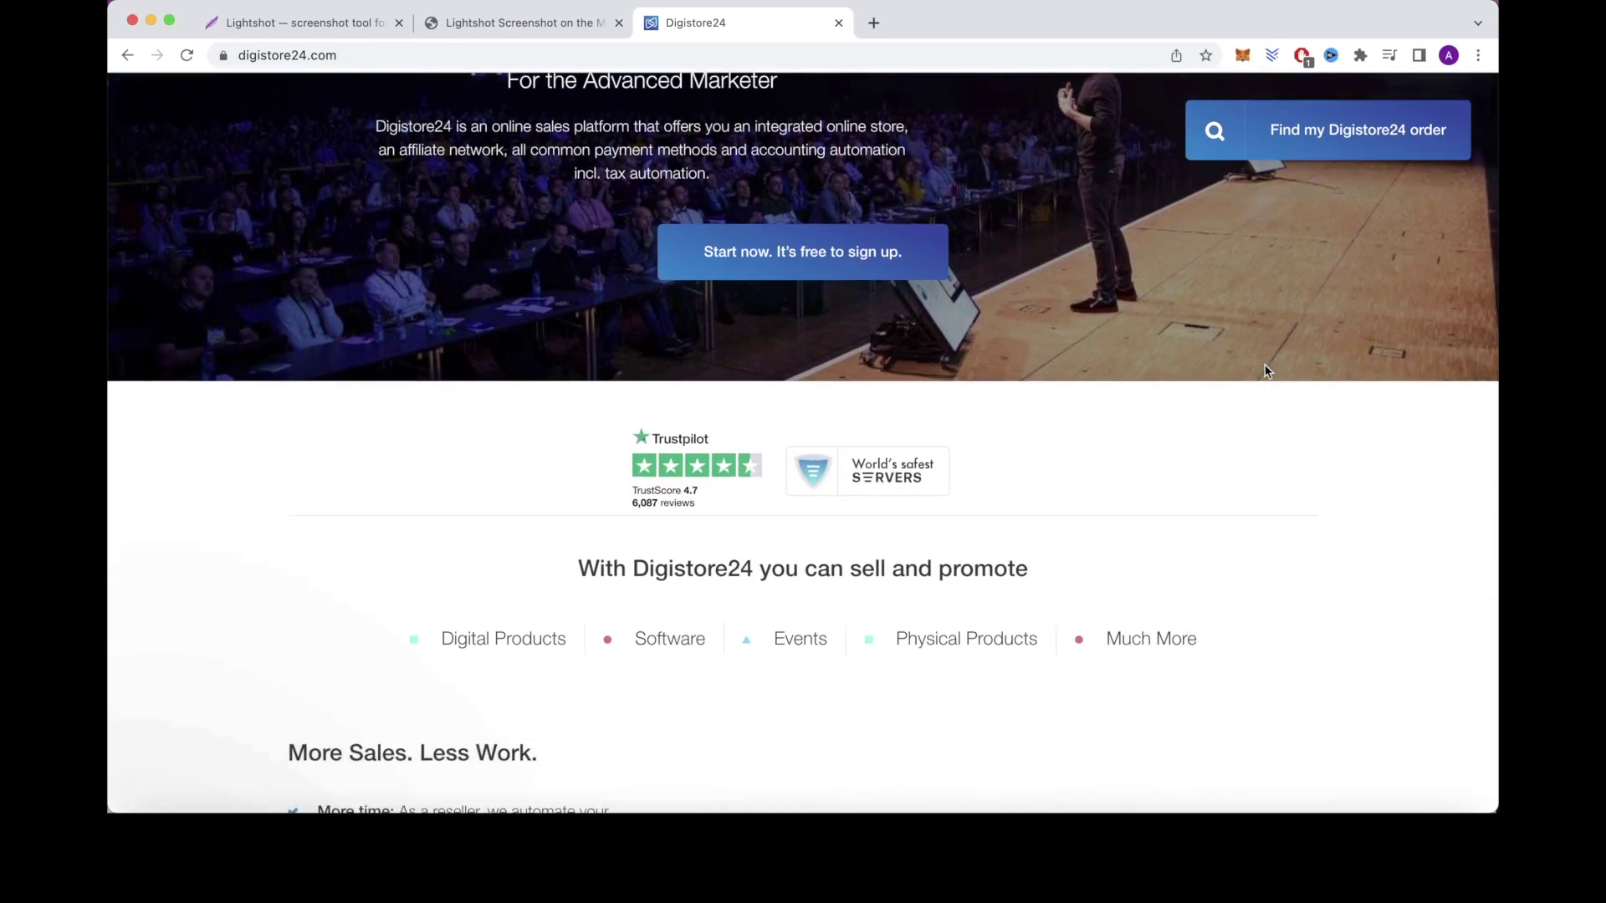
pyautogui.scroll(-3, 1267, 371)
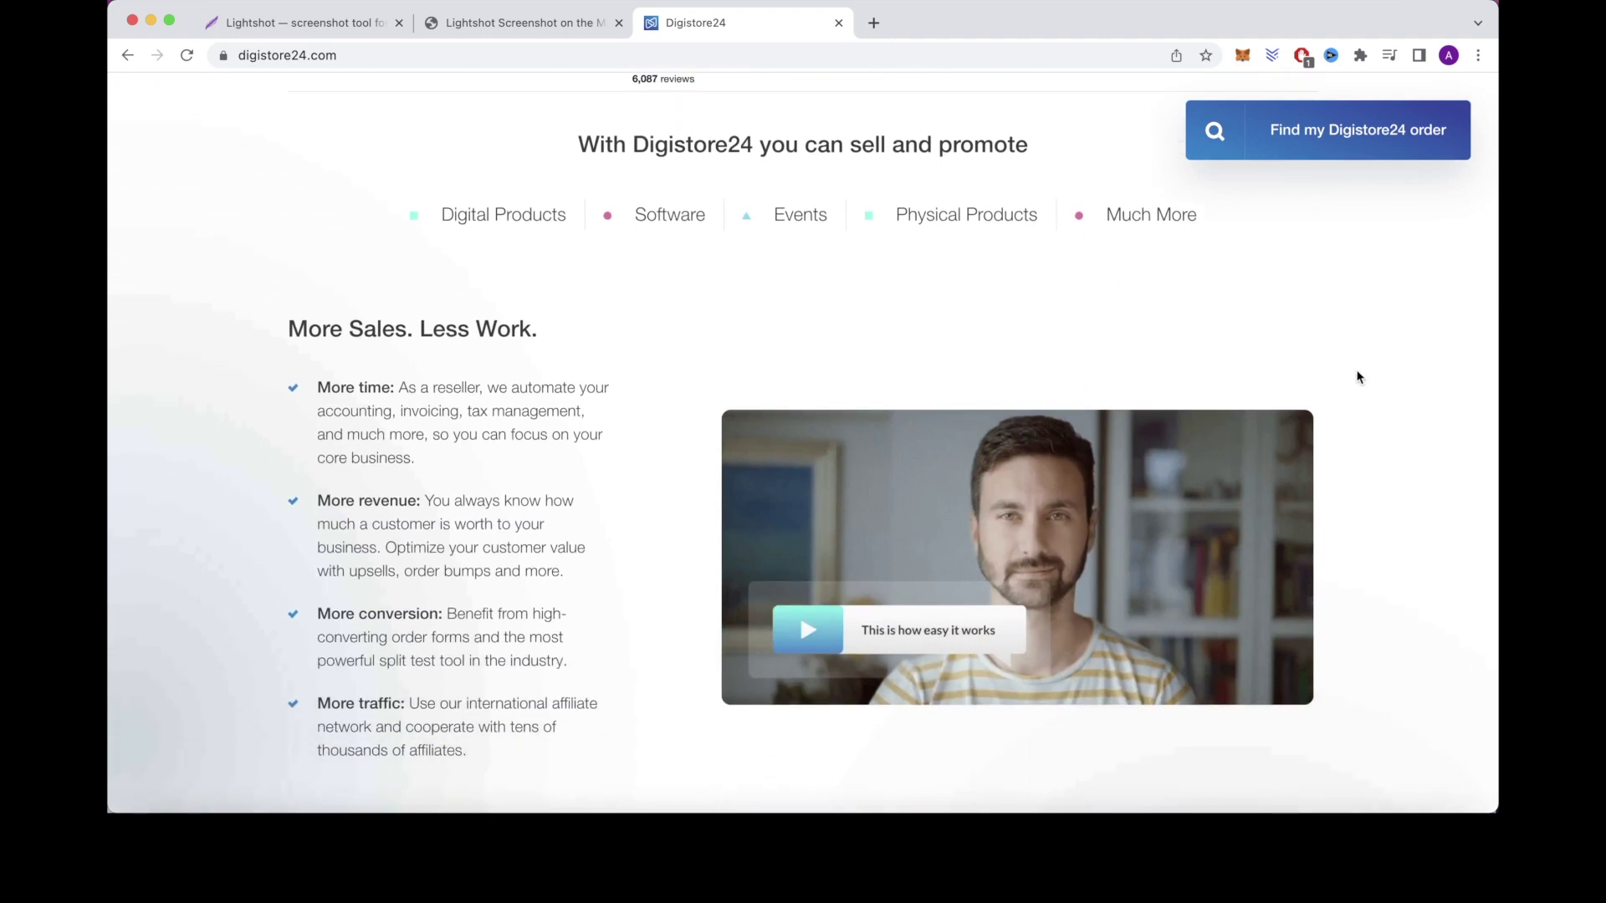
pyautogui.scroll(-5, 1358, 376)
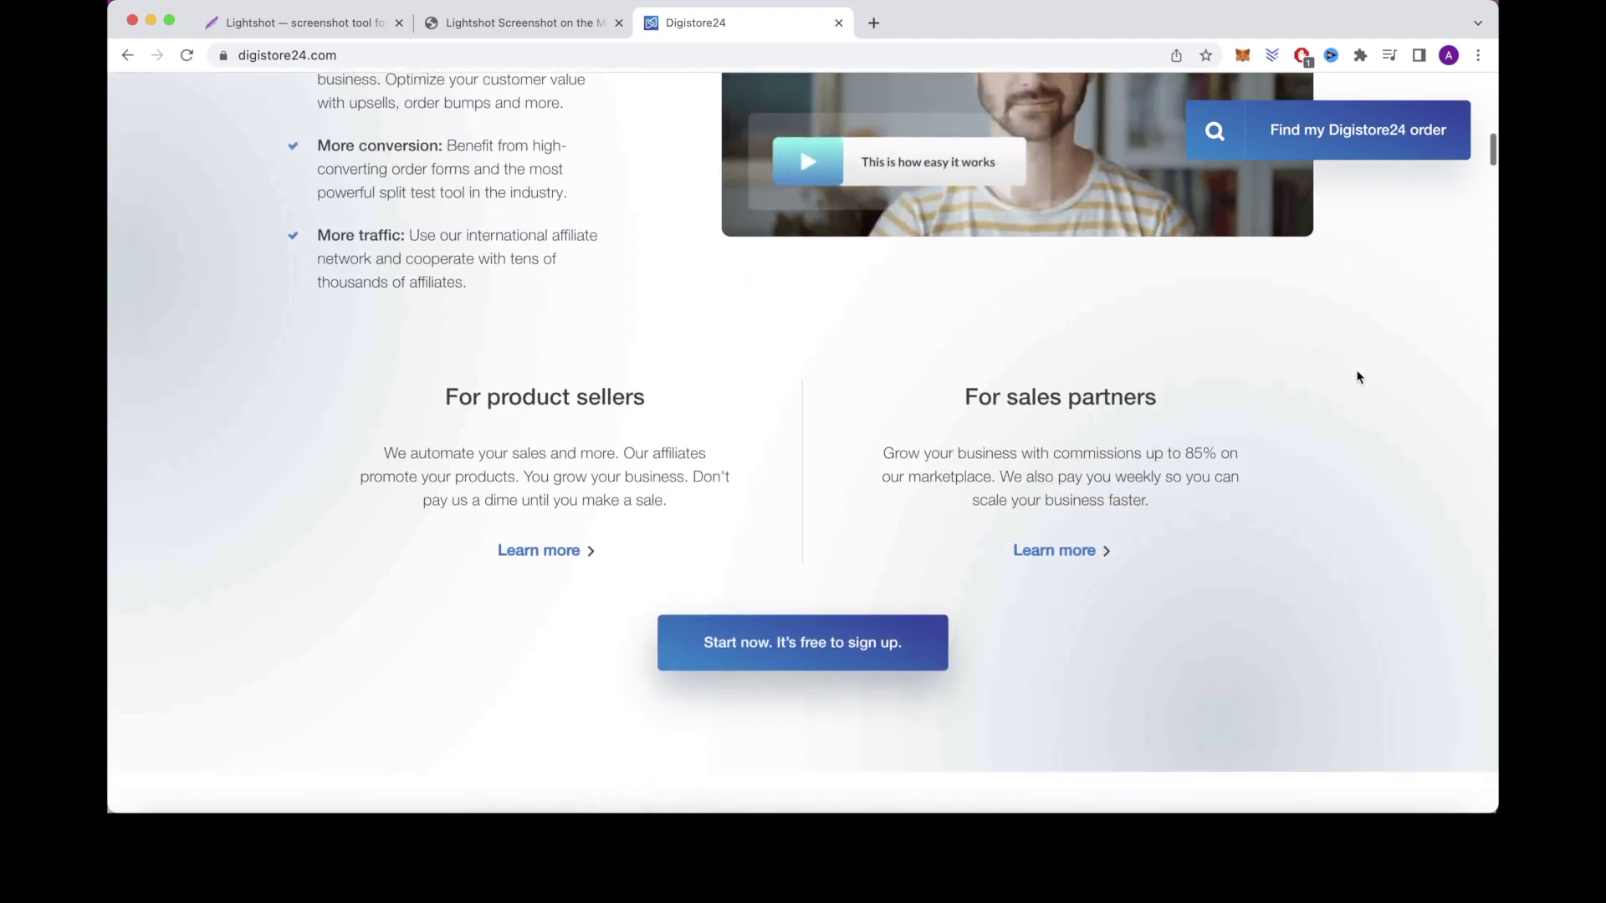
pyautogui.scroll(-3, 1358, 376)
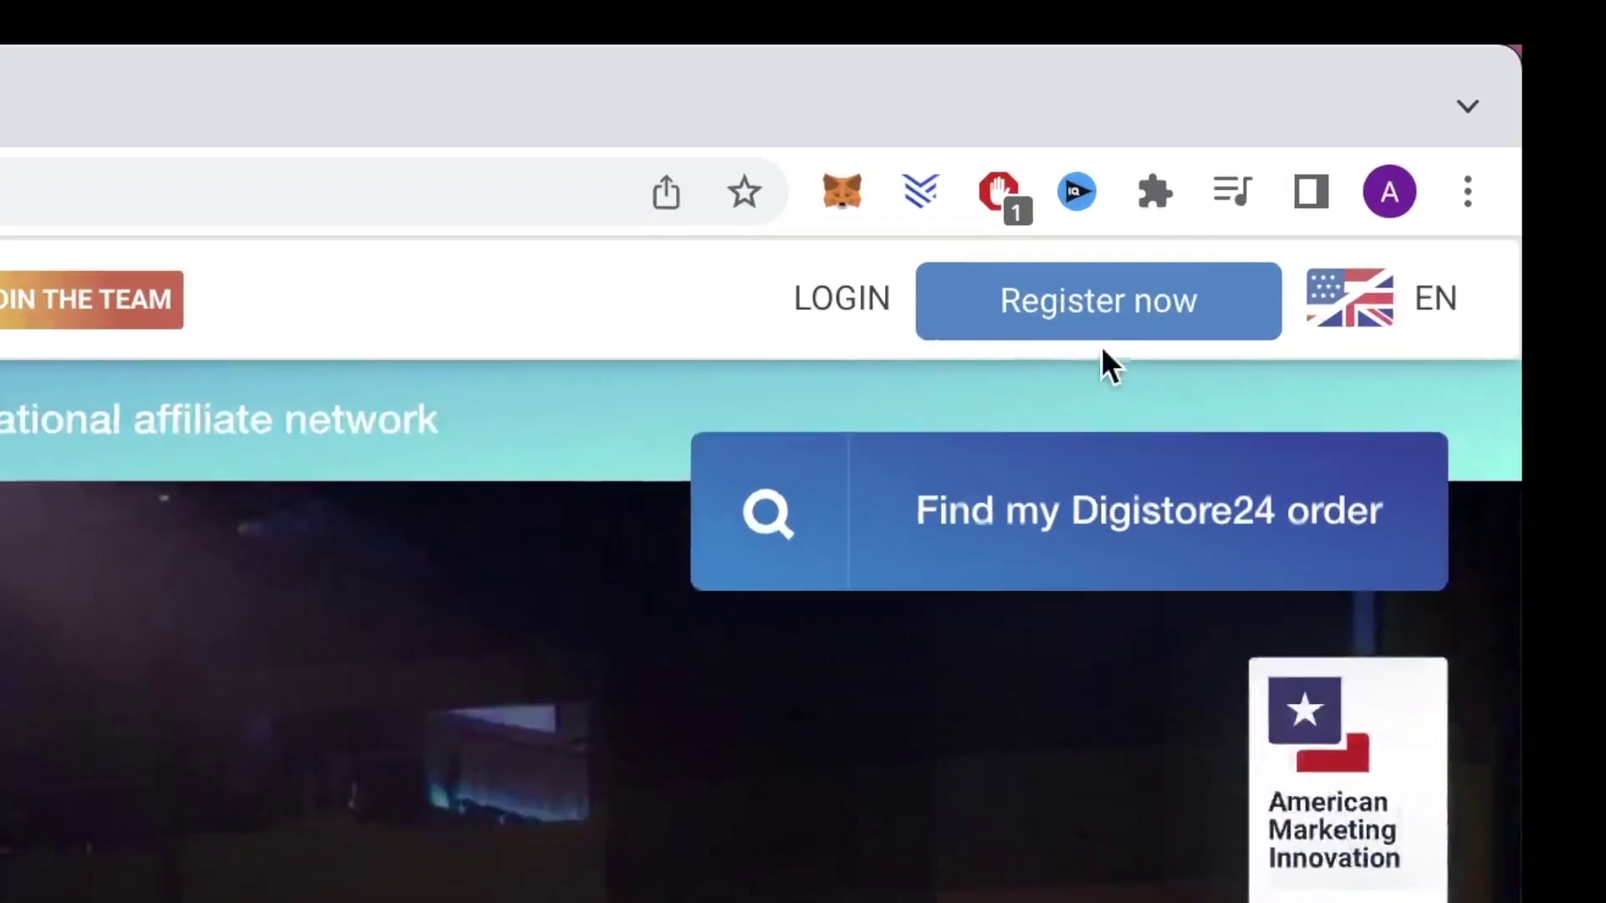
pyautogui.click(1101, 318)
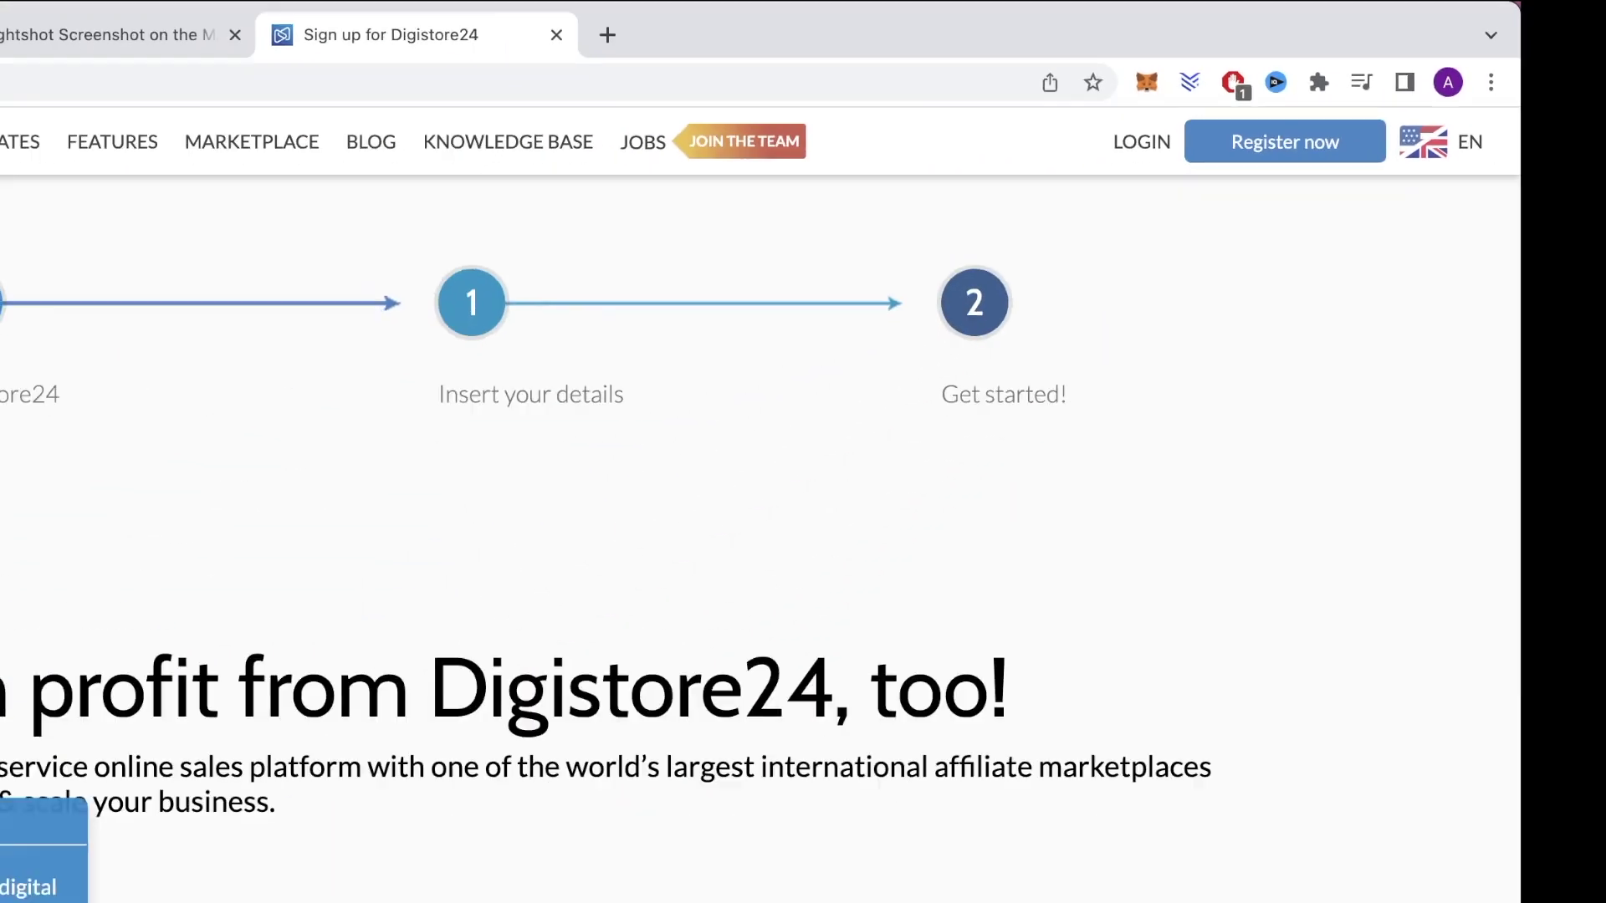
pyautogui.scroll(-6, 343, 709)
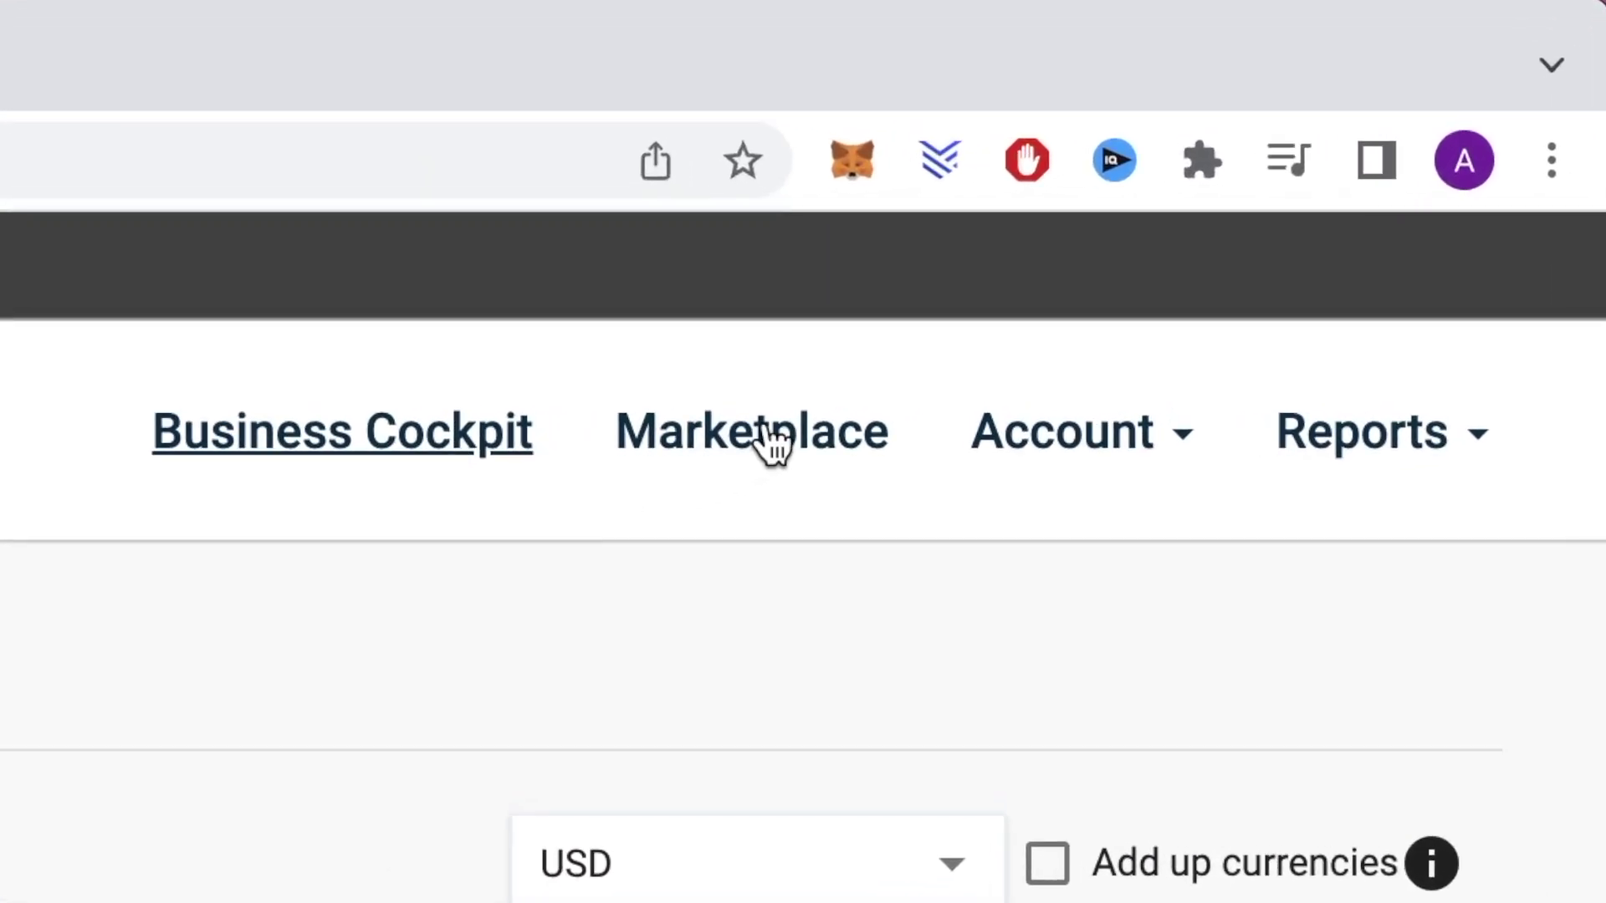
# Step: Browse the Digistore24 Marketplace filtered to Fitness & Health products
pyautogui.click(776, 440)
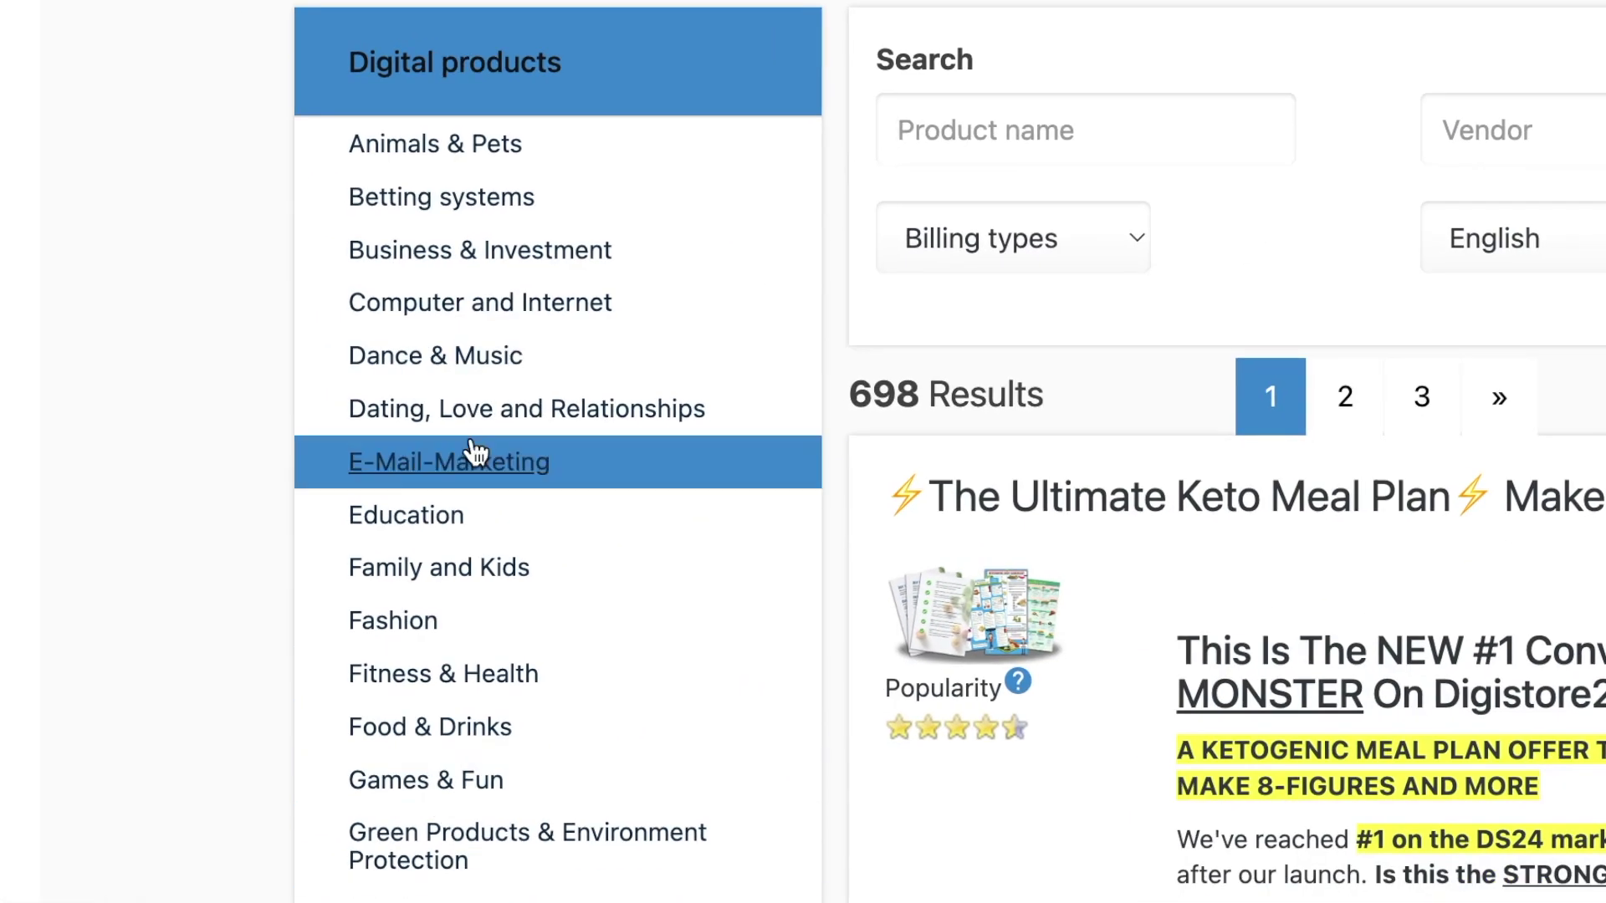
pyautogui.scroll(-5, 166, 490)
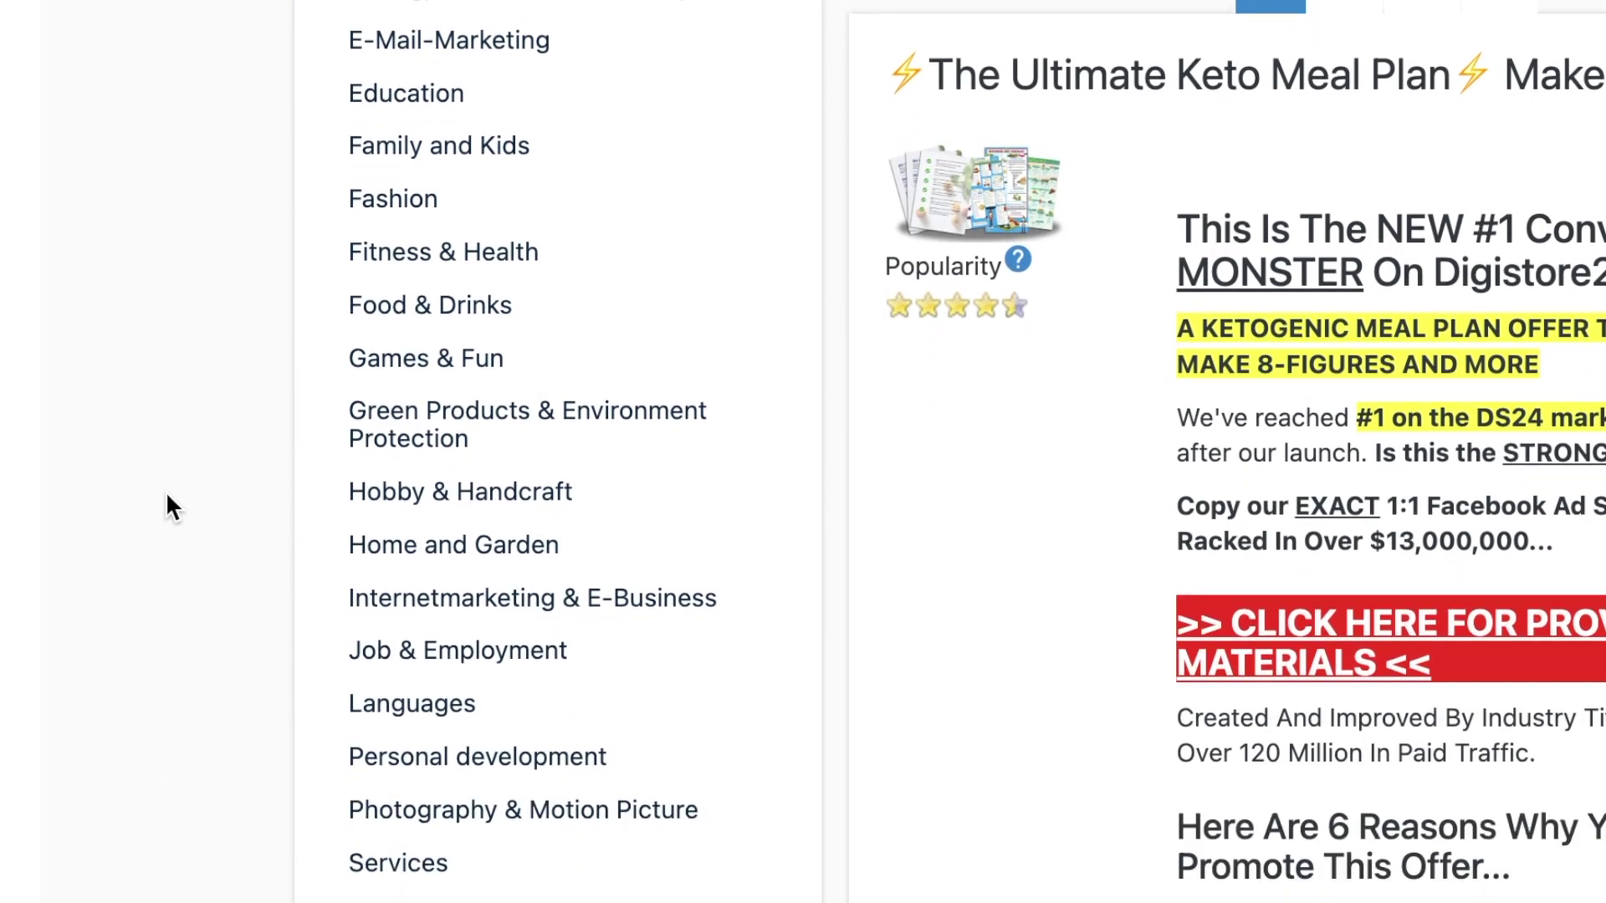
pyautogui.scroll(-1, 166, 490)
pyautogui.scroll(2, 165, 490)
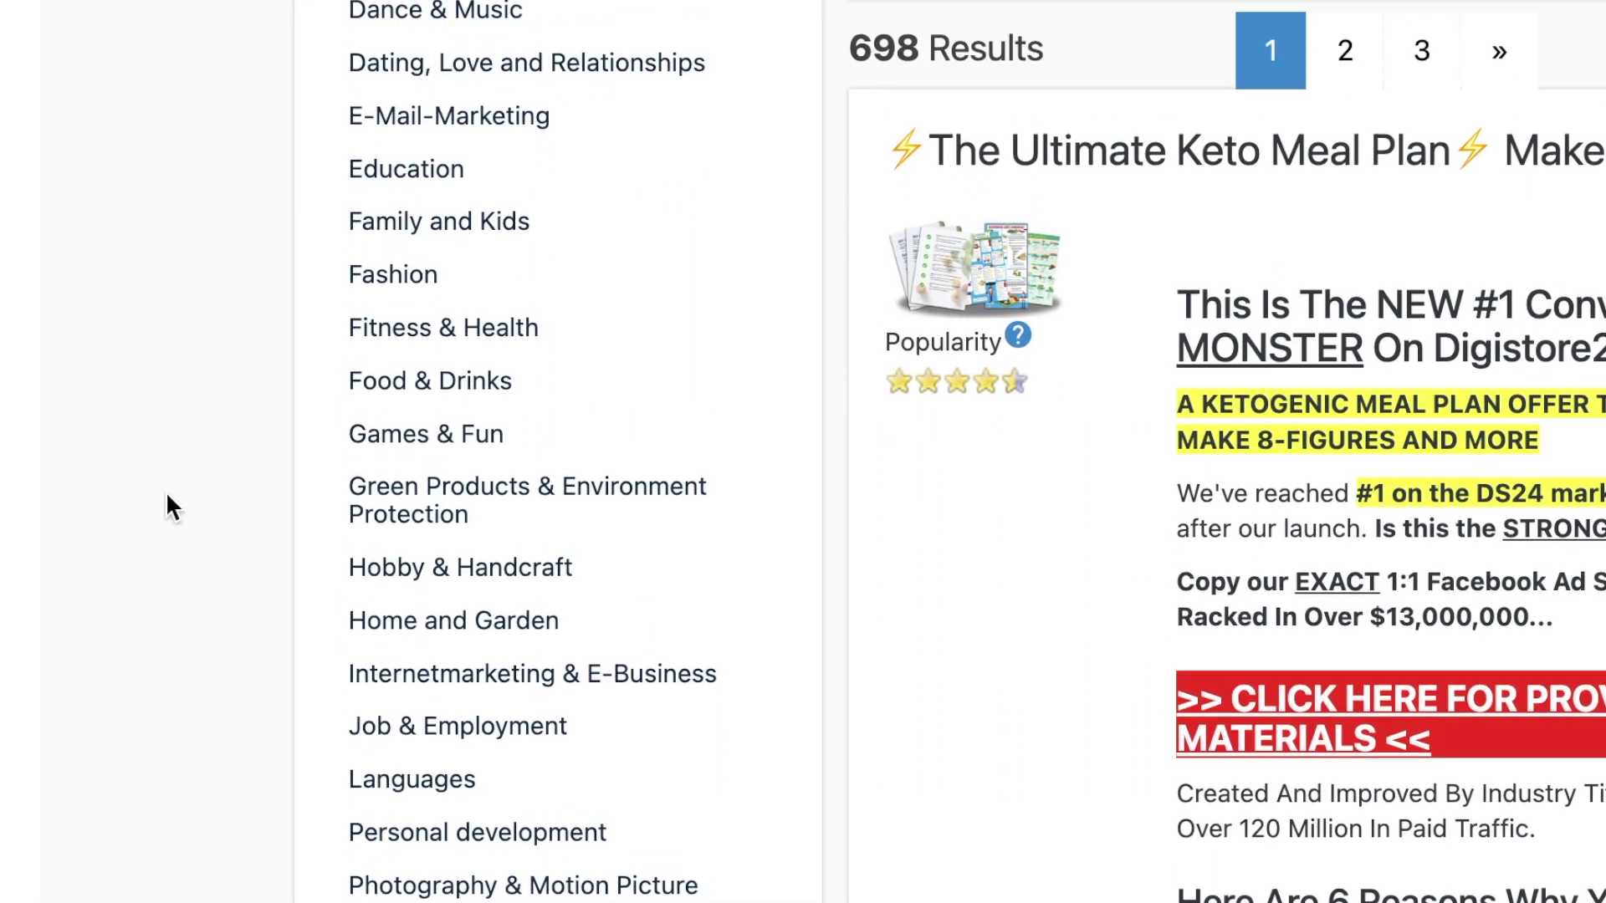
pyautogui.scroll(1, 166, 490)
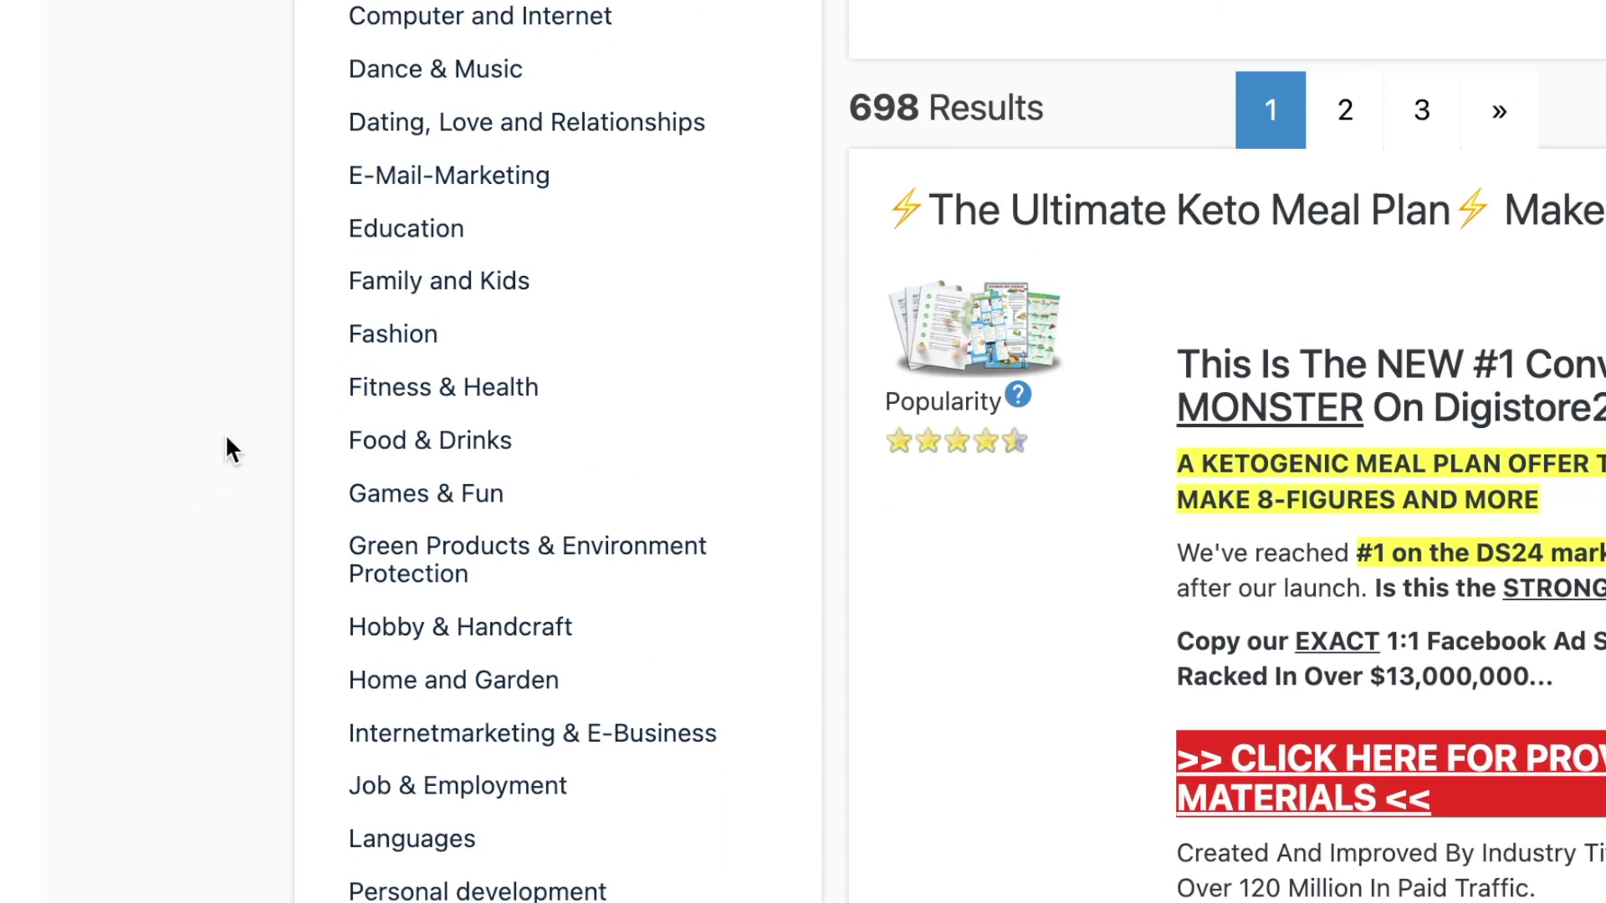
pyautogui.click(443, 393)
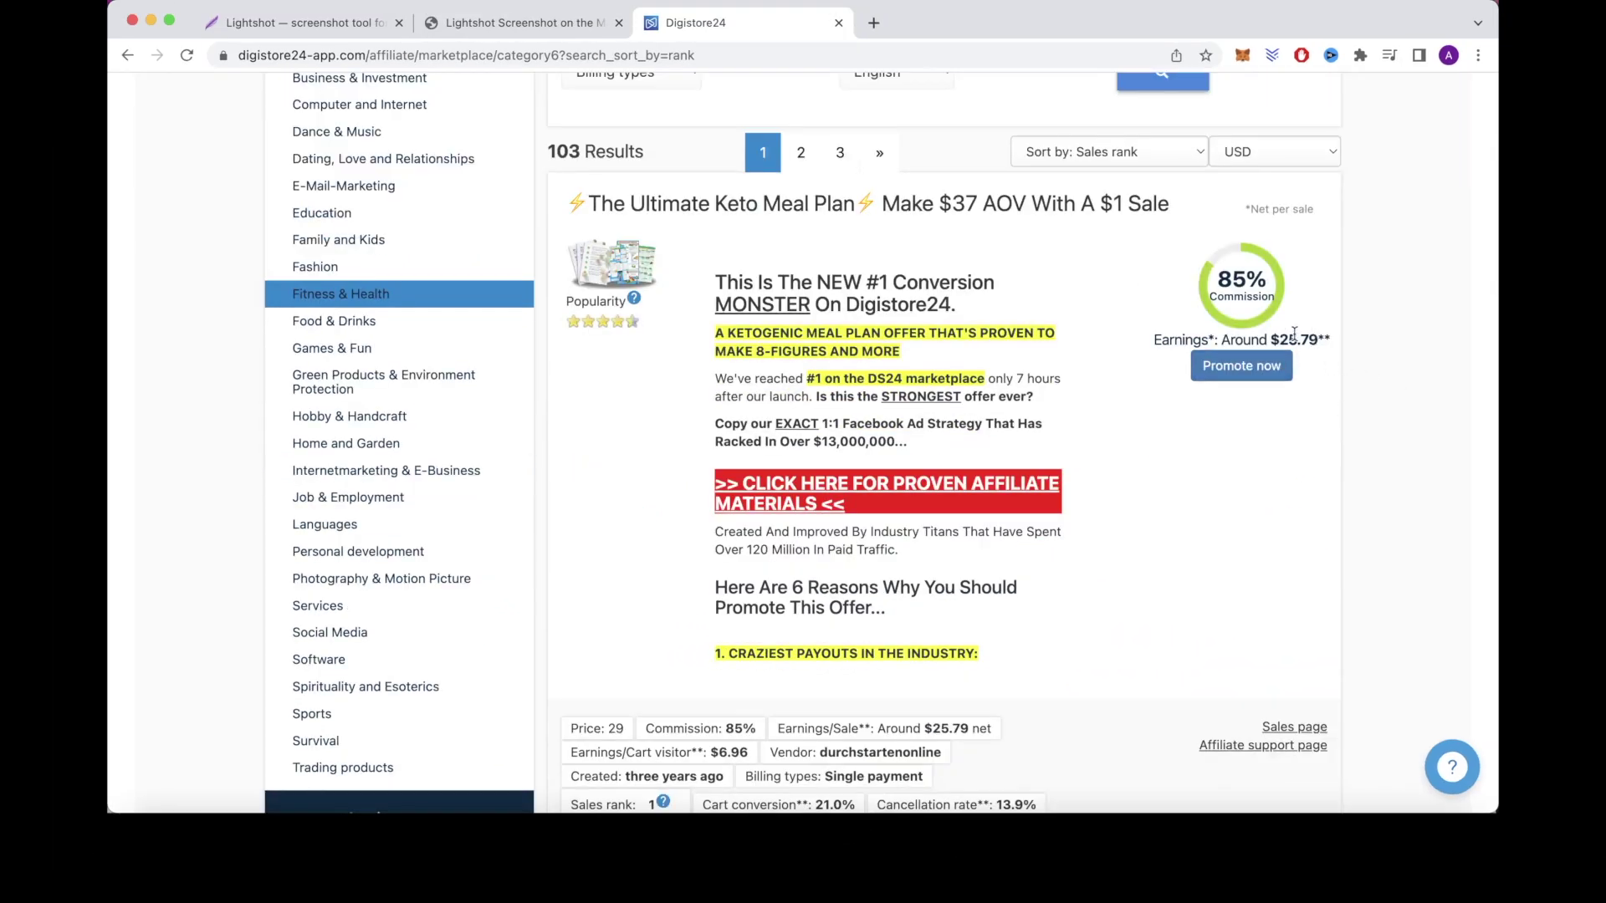
pyautogui.scroll(-8, 1235, 452)
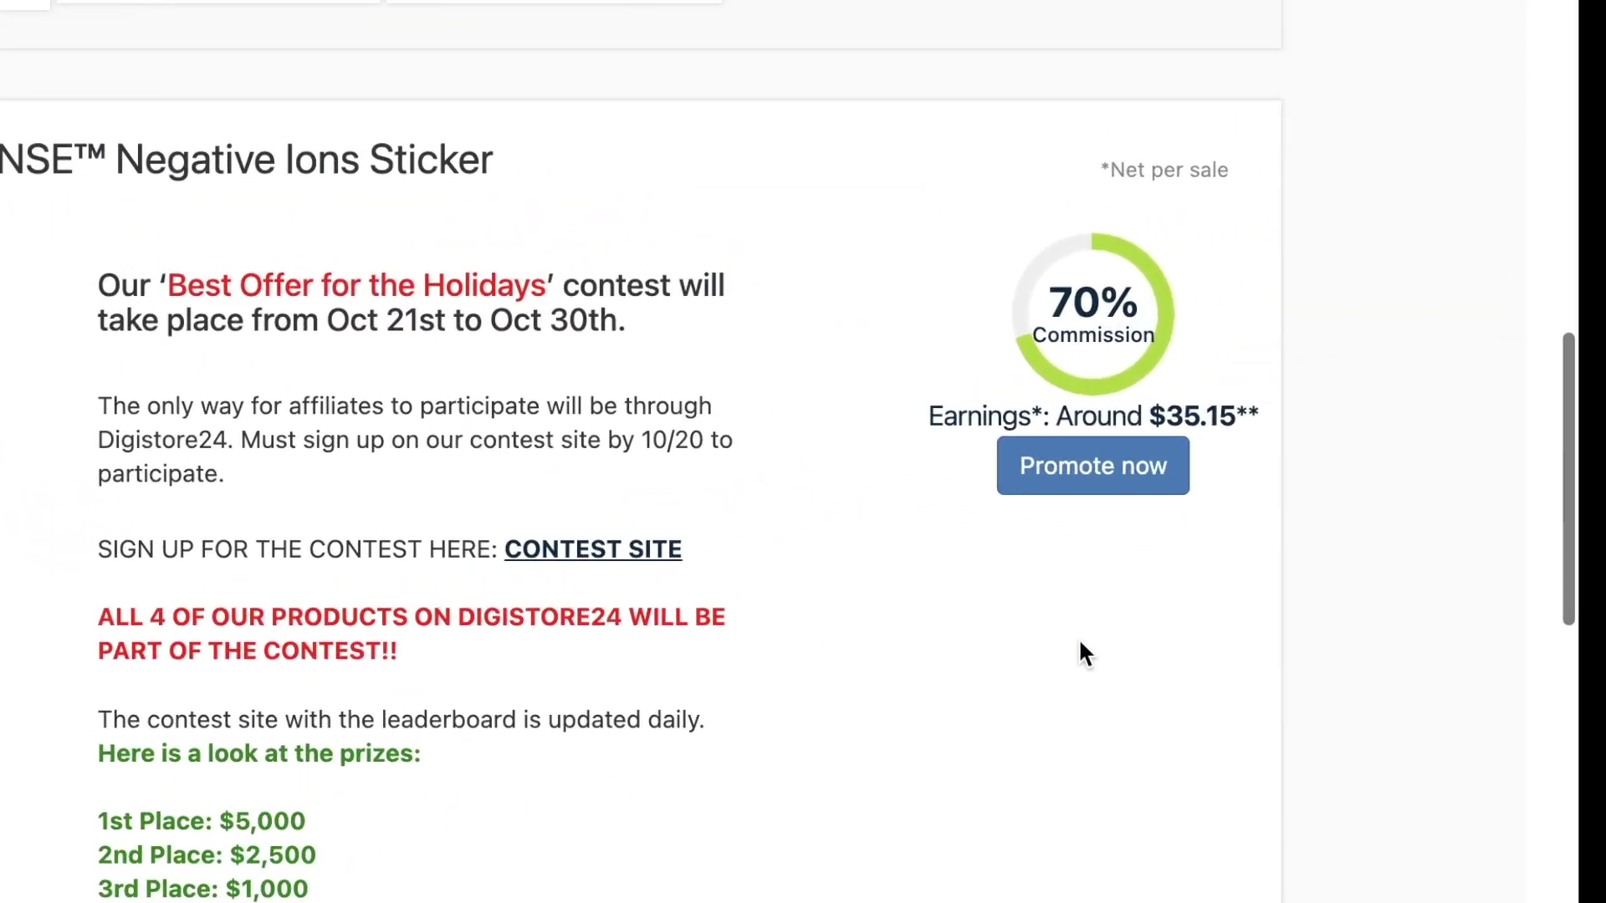
# Step: Copy the EMFDEFENSE Negative Ions Sticker affiliate promolink and close the confirmation
pyautogui.click(943, 575)
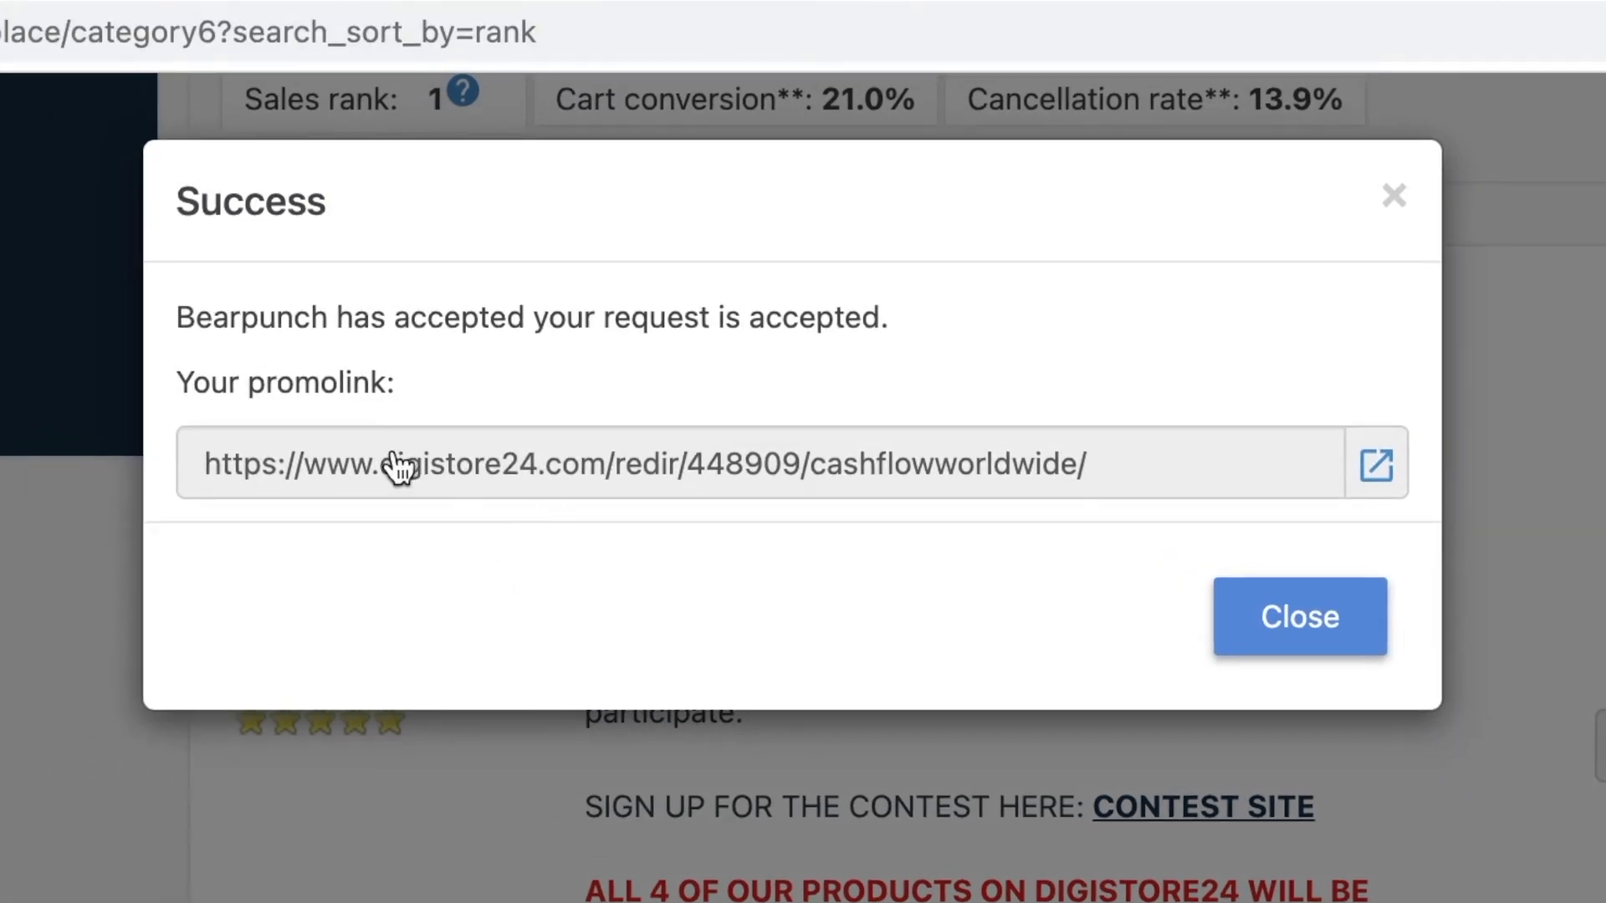
pyautogui.click(431, 493)
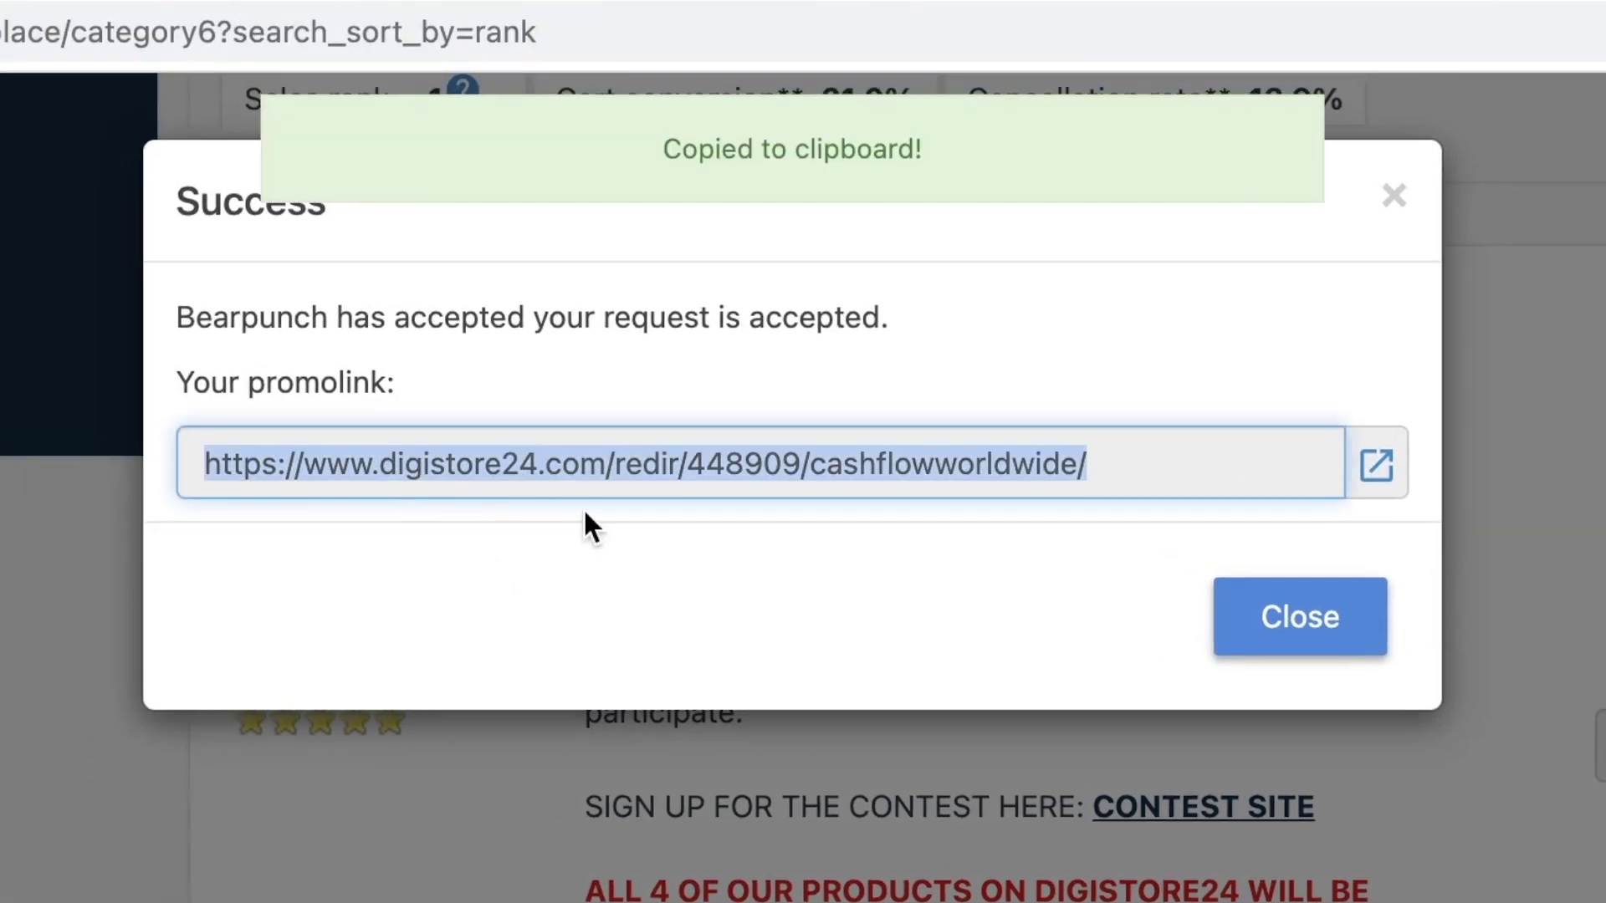
pyautogui.click(1086, 573)
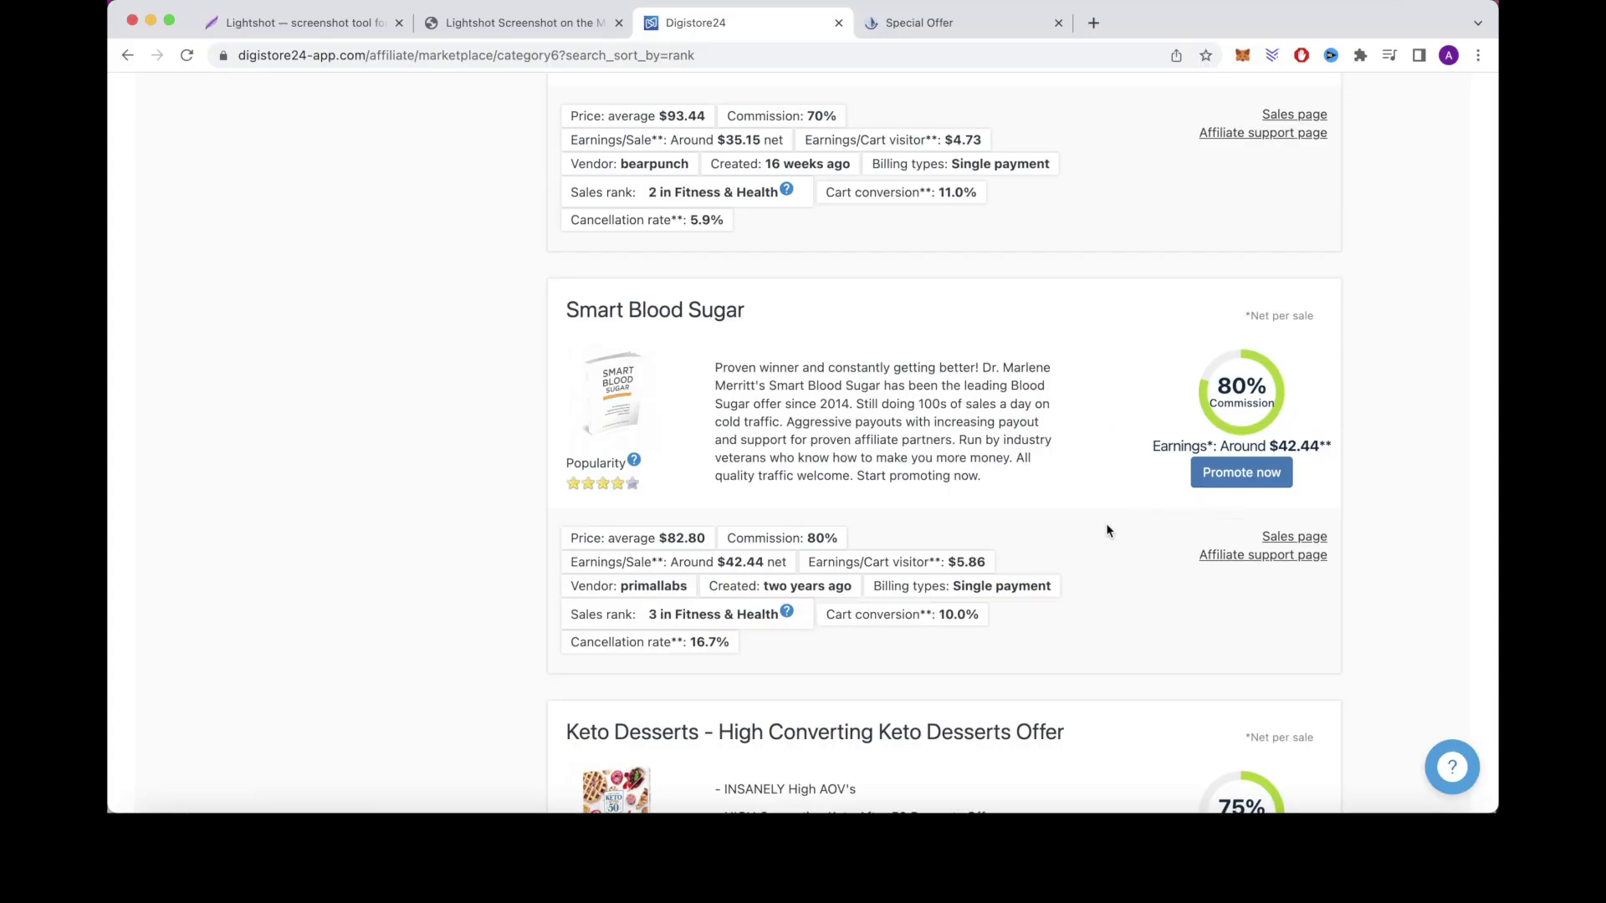
# Step: Open the Smart Blood Sugar sales page, then play and pause its promo video
pyautogui.scroll(-1, 1106, 523)
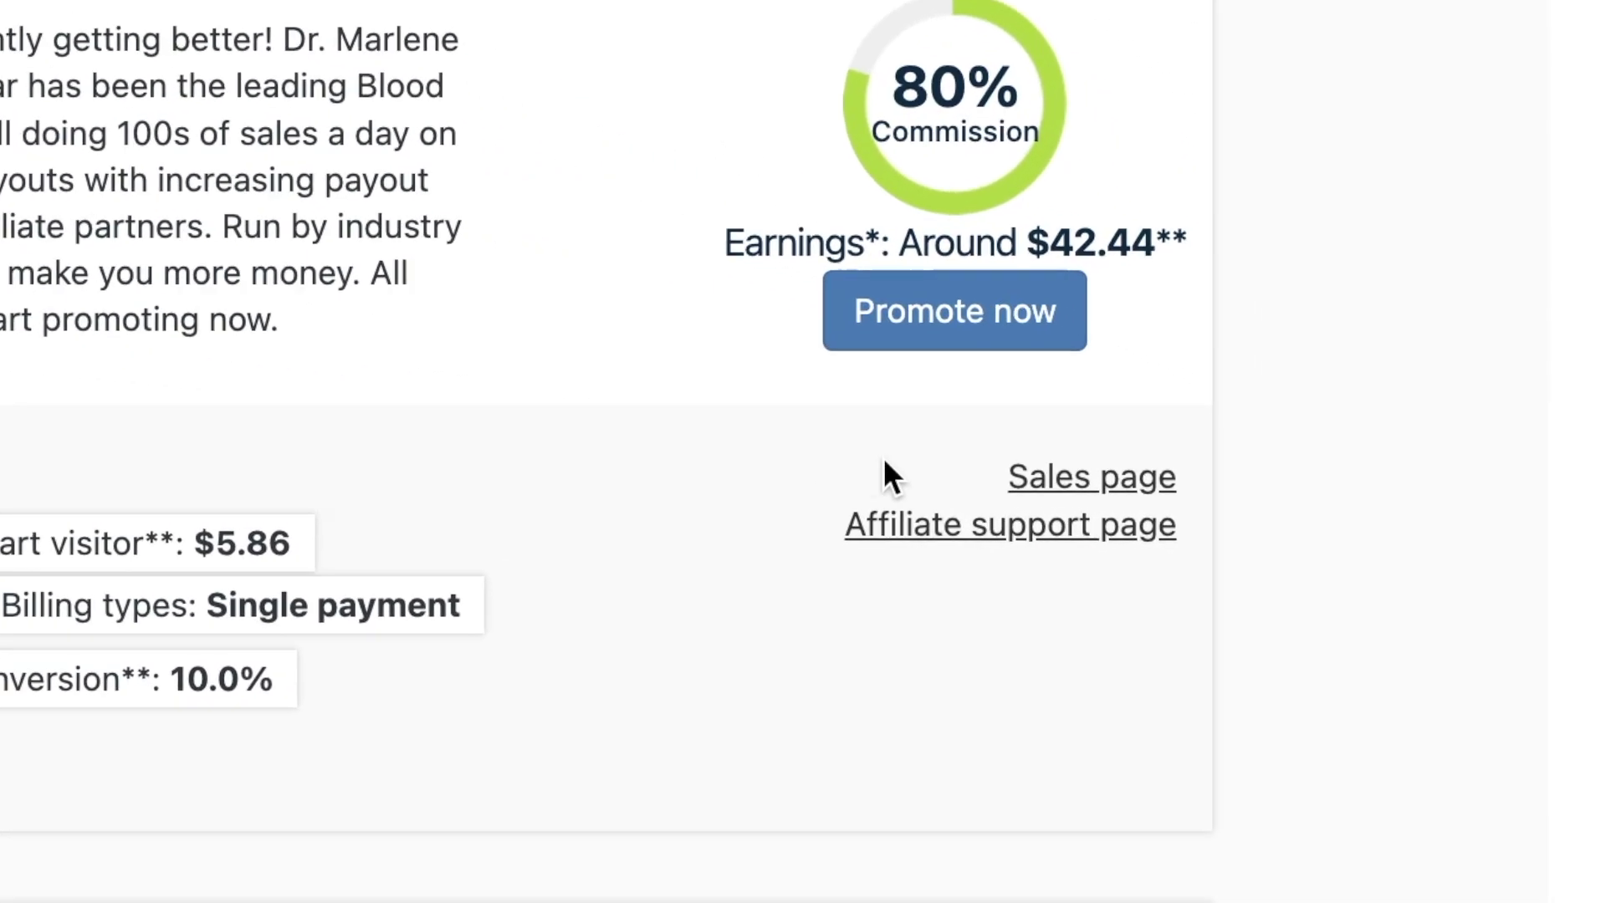
pyautogui.click(1115, 482)
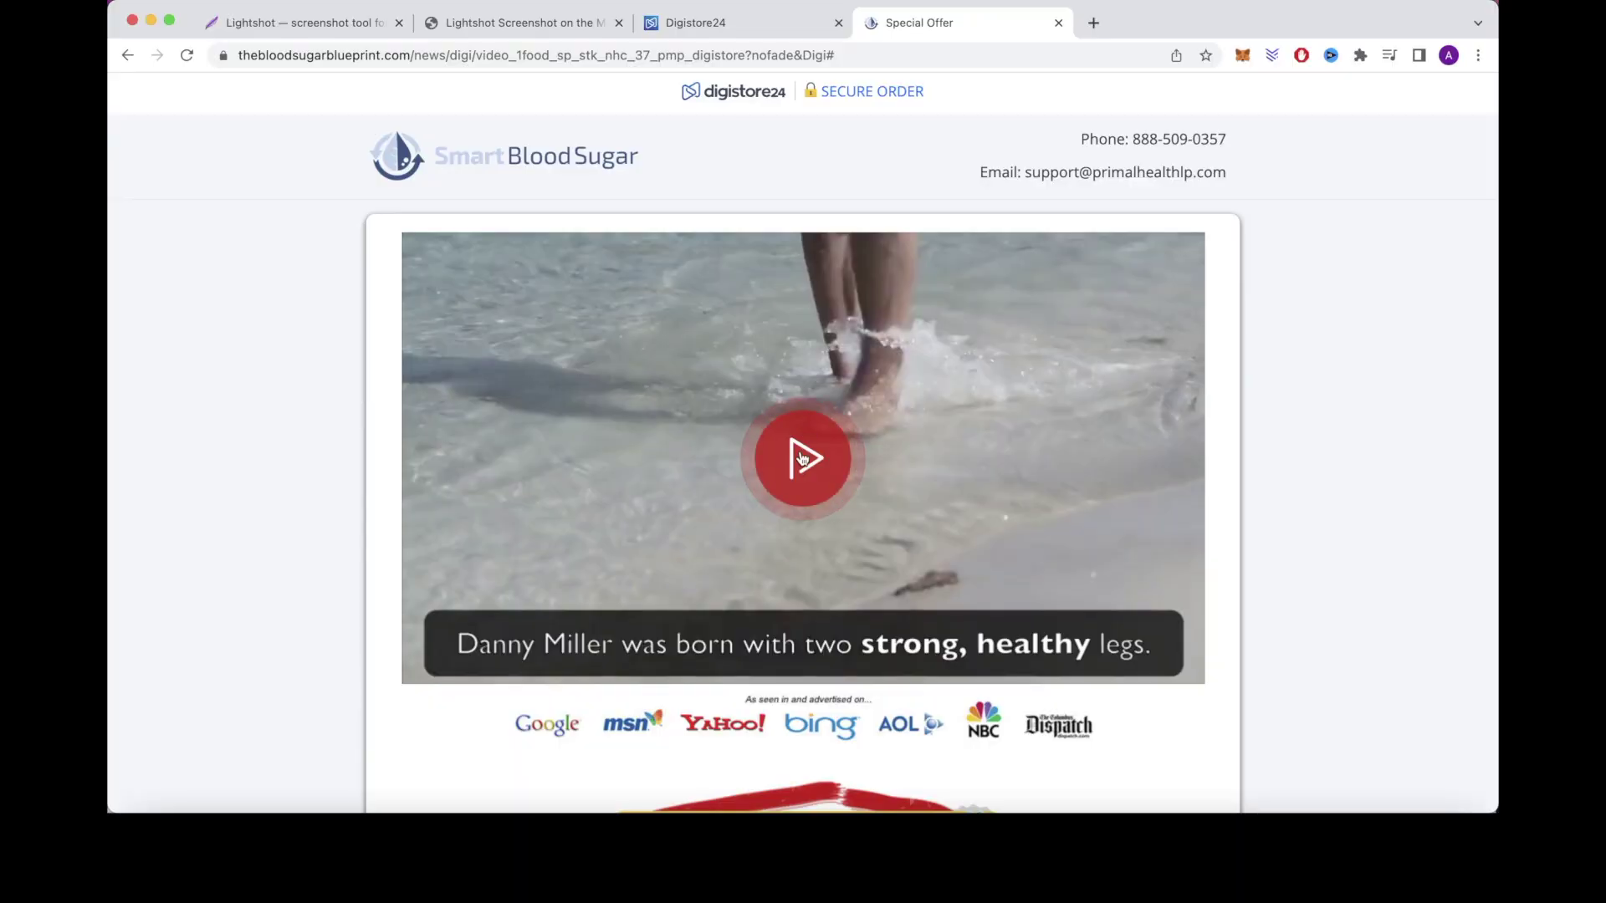
pyautogui.click(800, 457)
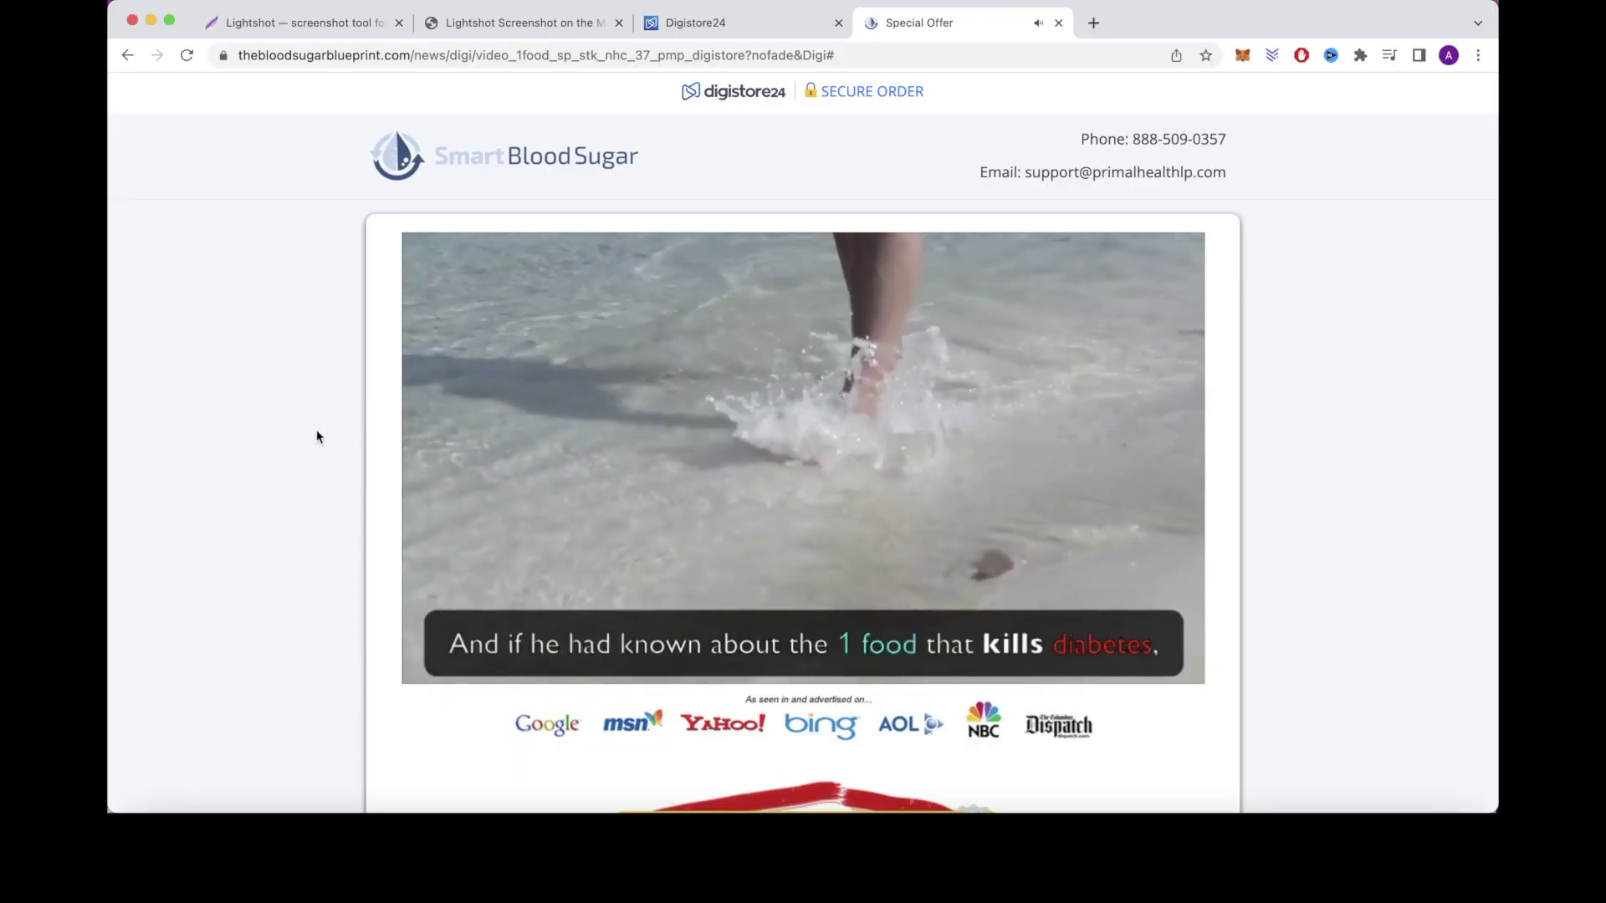
pyautogui.scroll(-1, 316, 429)
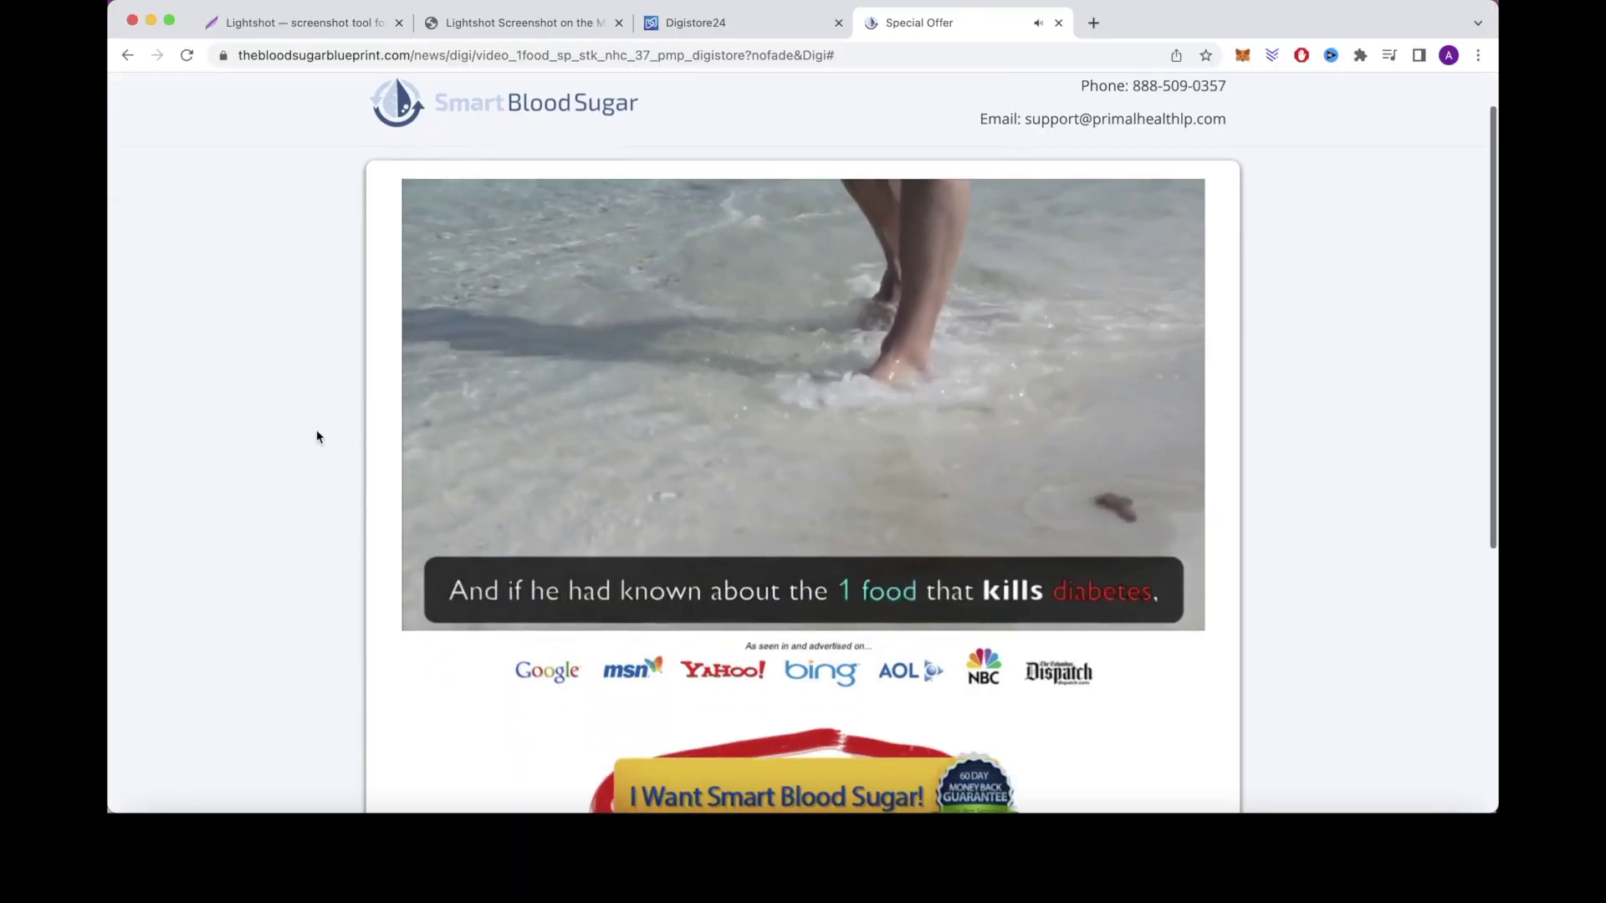
pyautogui.scroll(1, 316, 436)
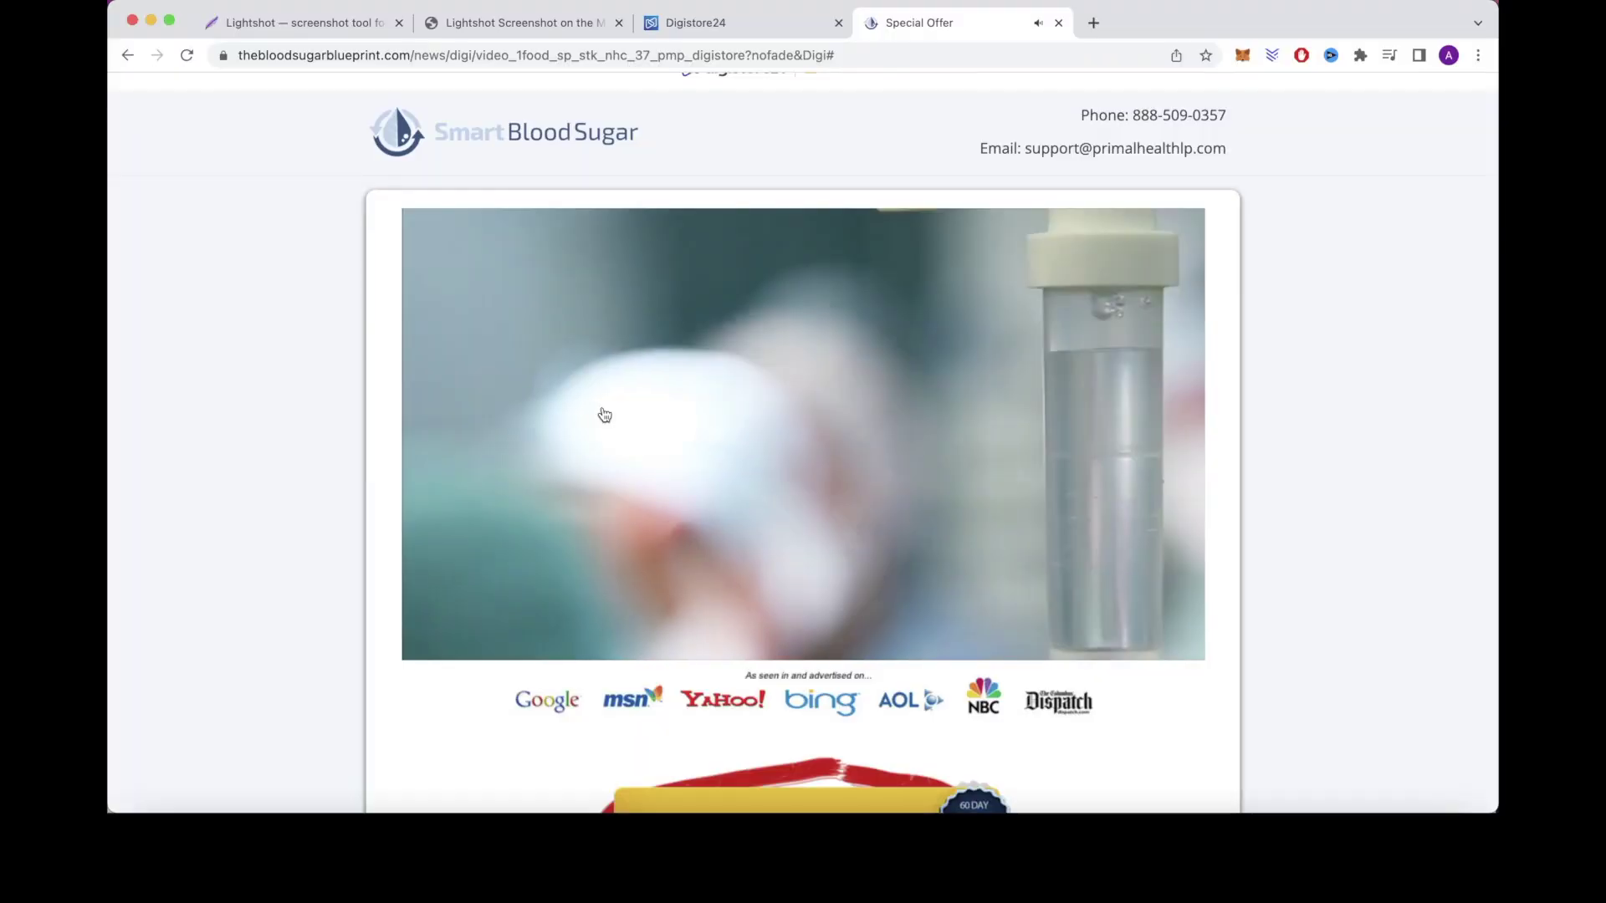
pyautogui.click(605, 415)
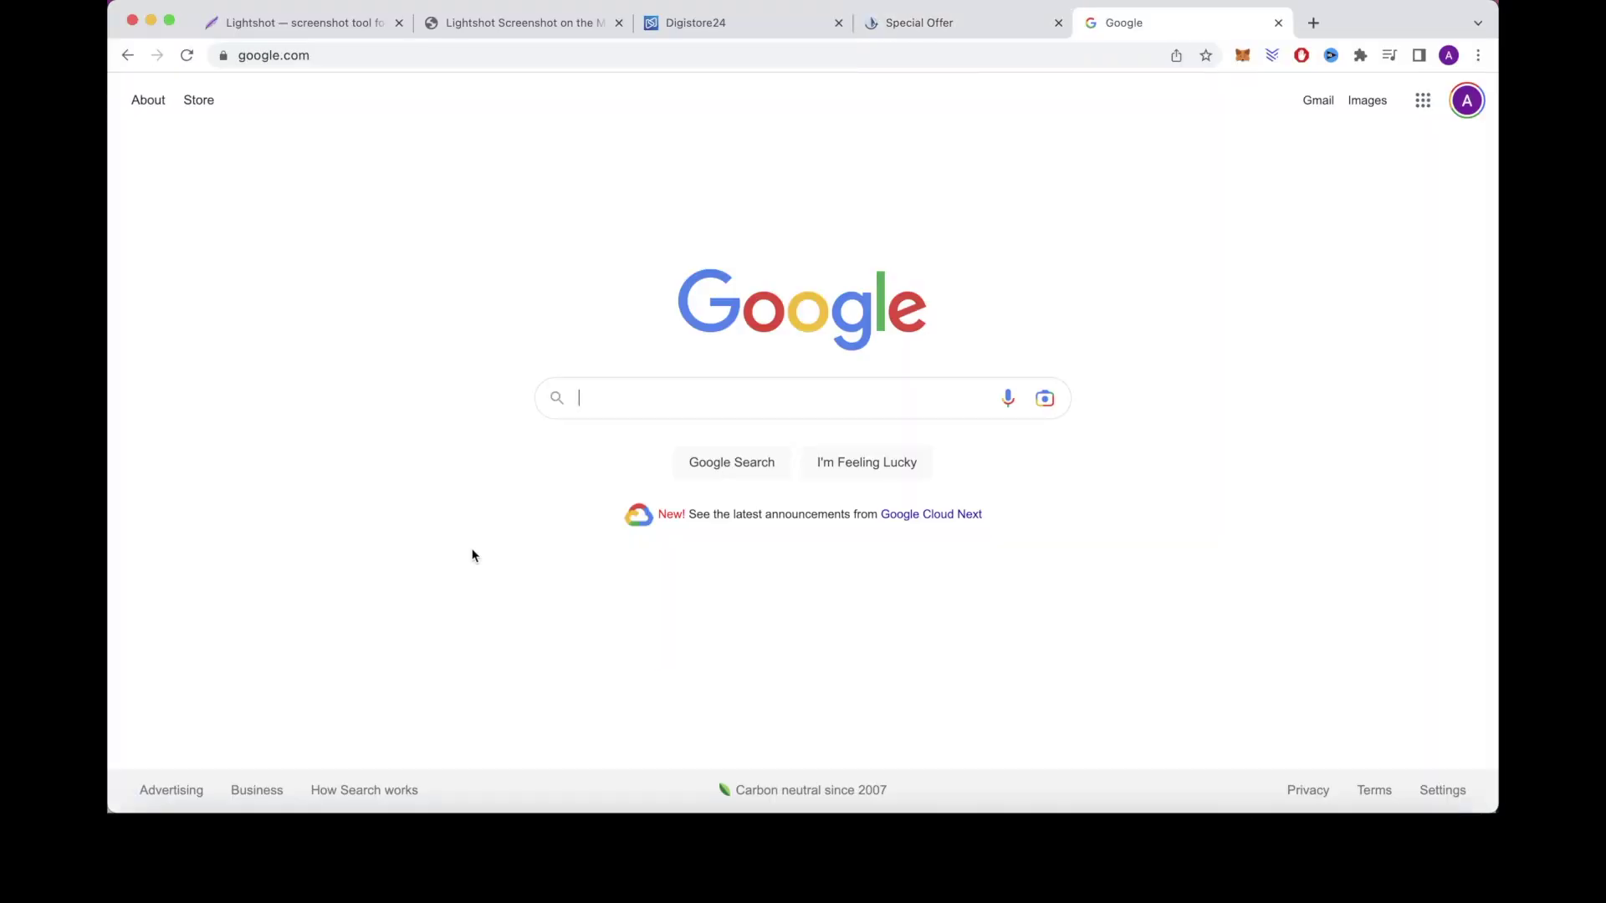
# Step: Create a blank Google Docs document and paste in the video thumbnail
pyautogui.write('google docs')
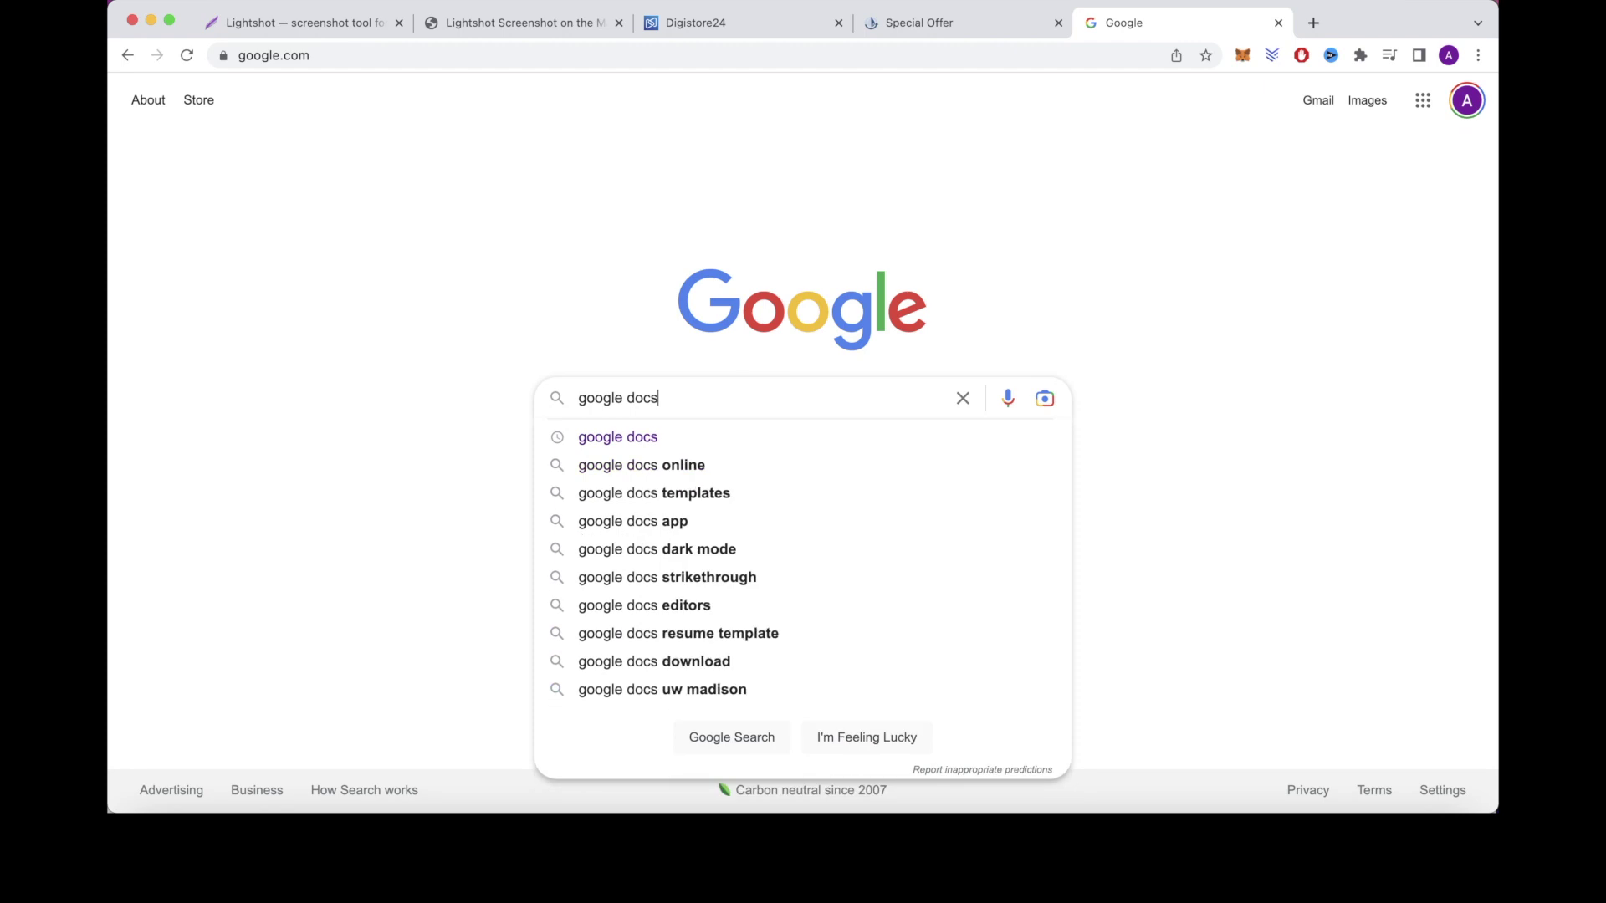
pyautogui.press('Return')
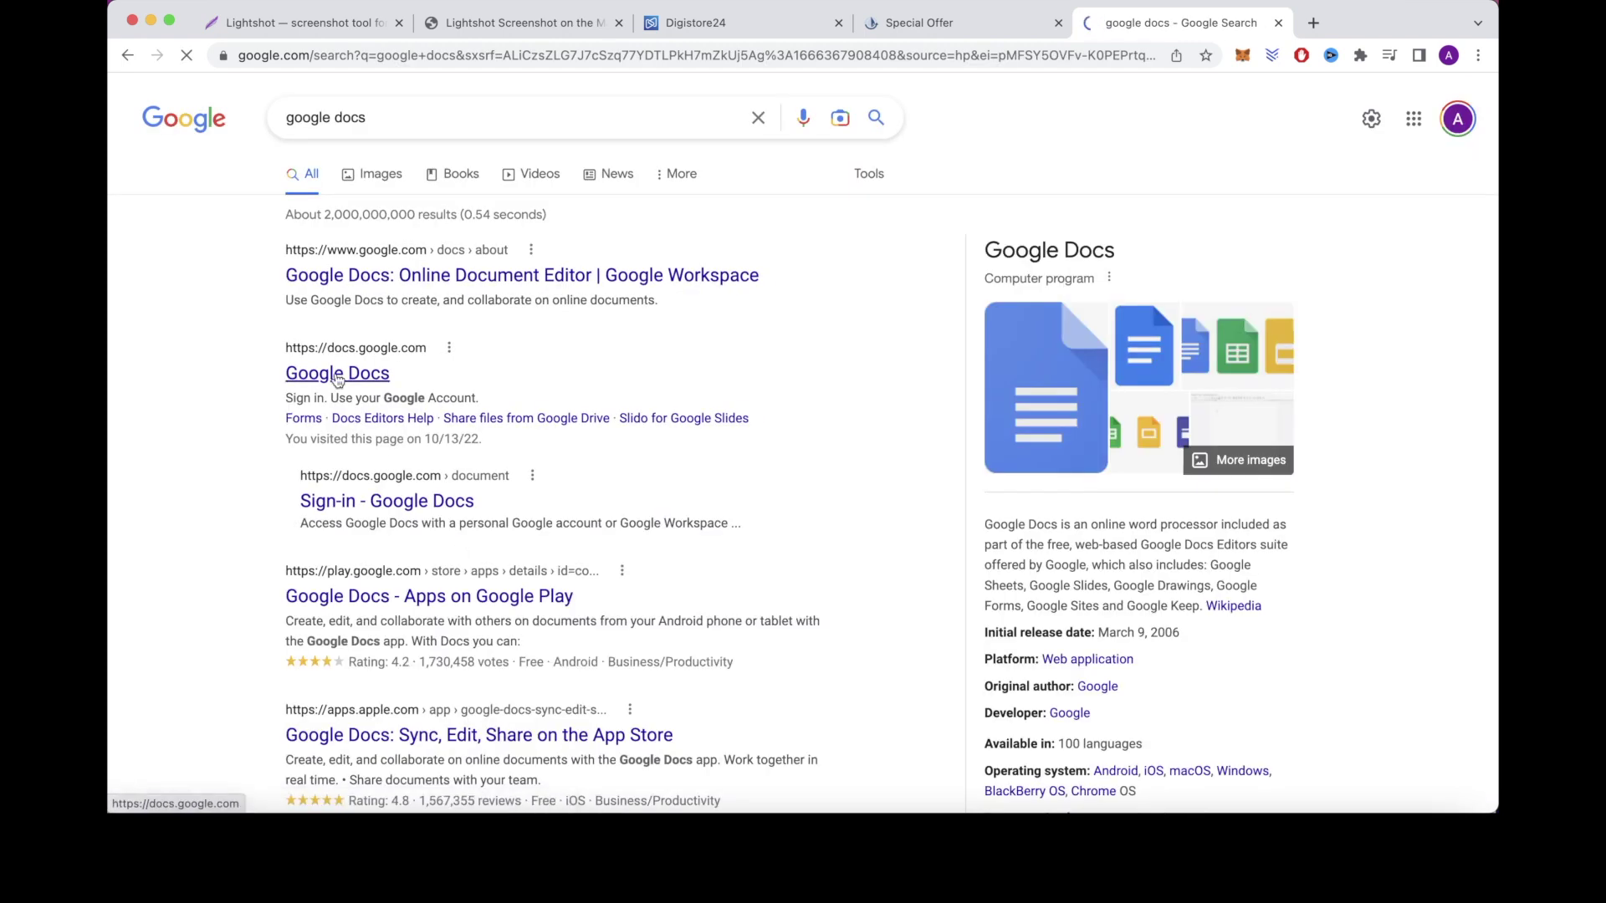
pyautogui.click(348, 388)
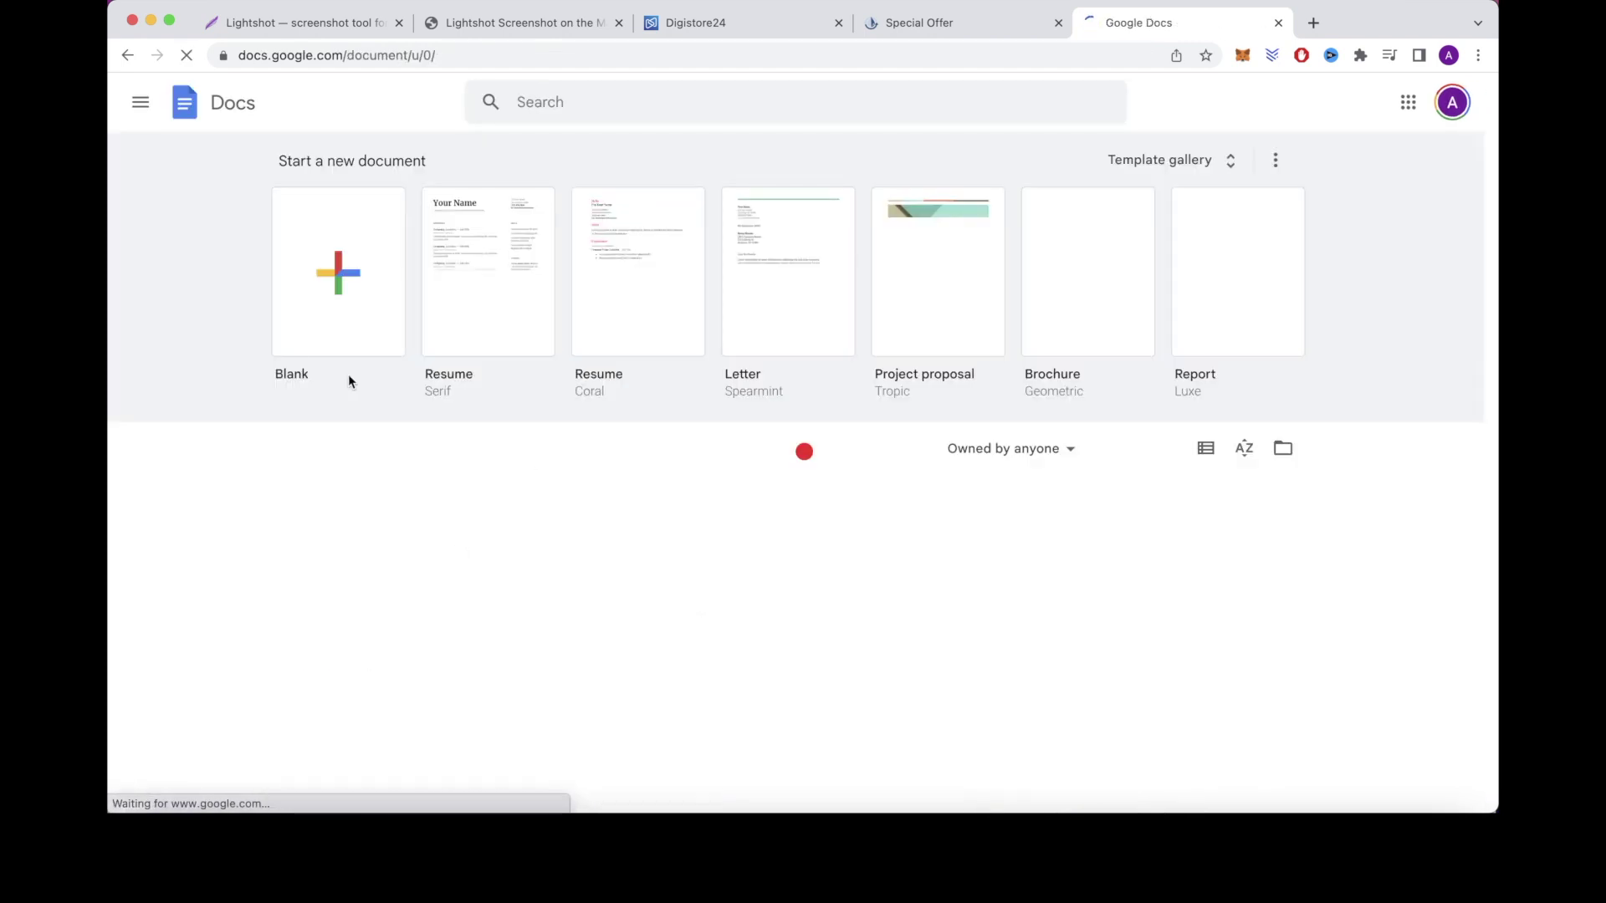
pyautogui.click(348, 301)
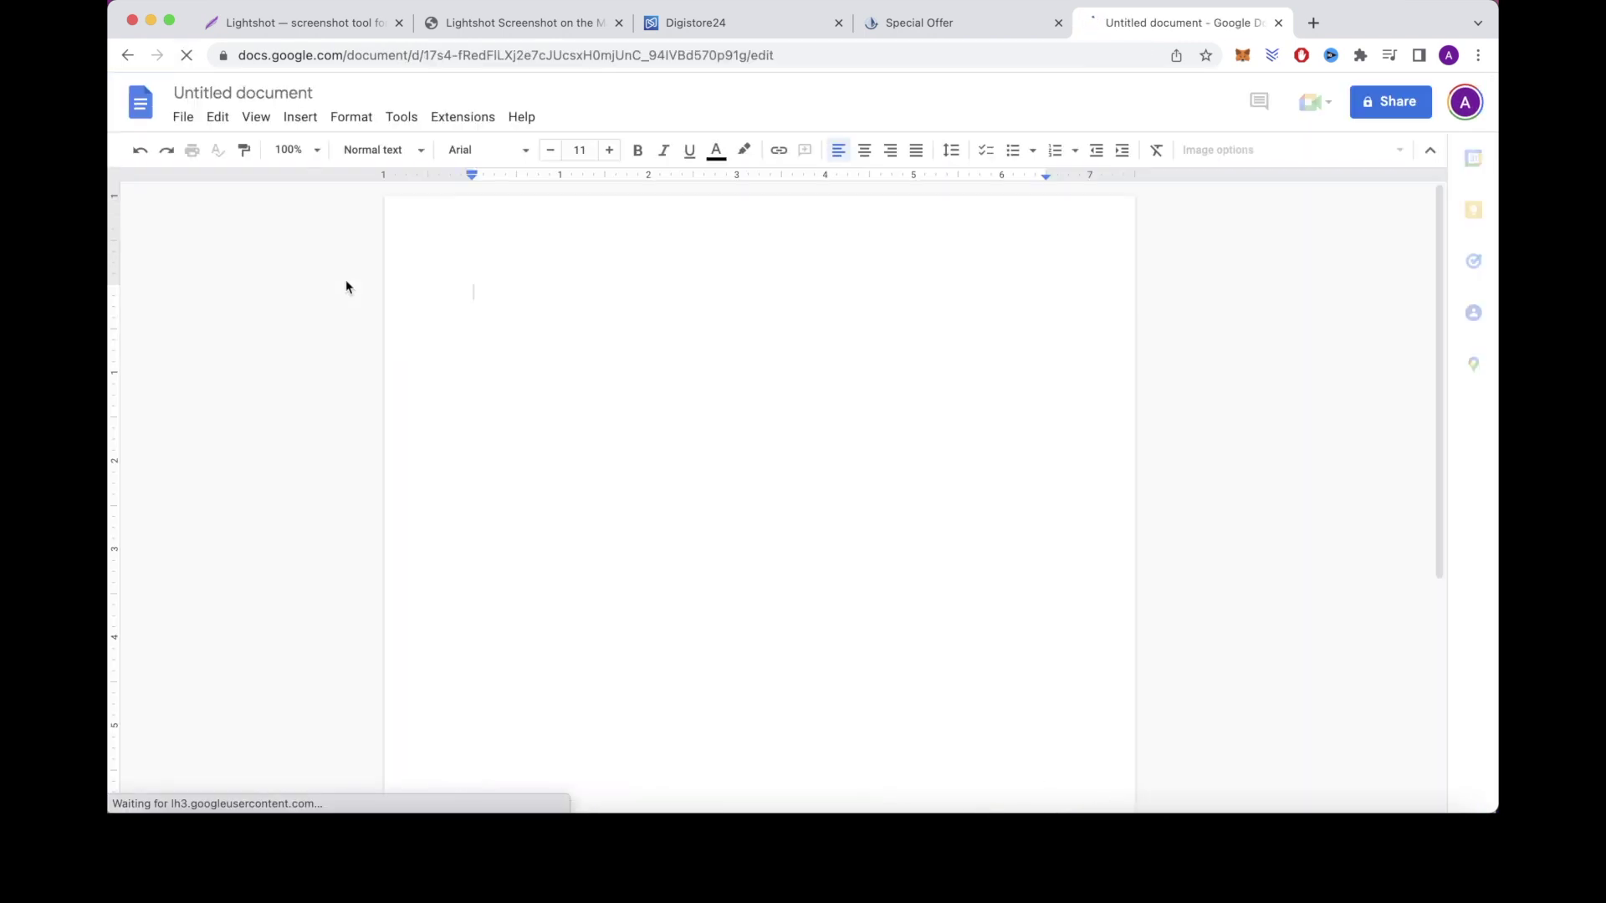
pyautogui.press('super+v')
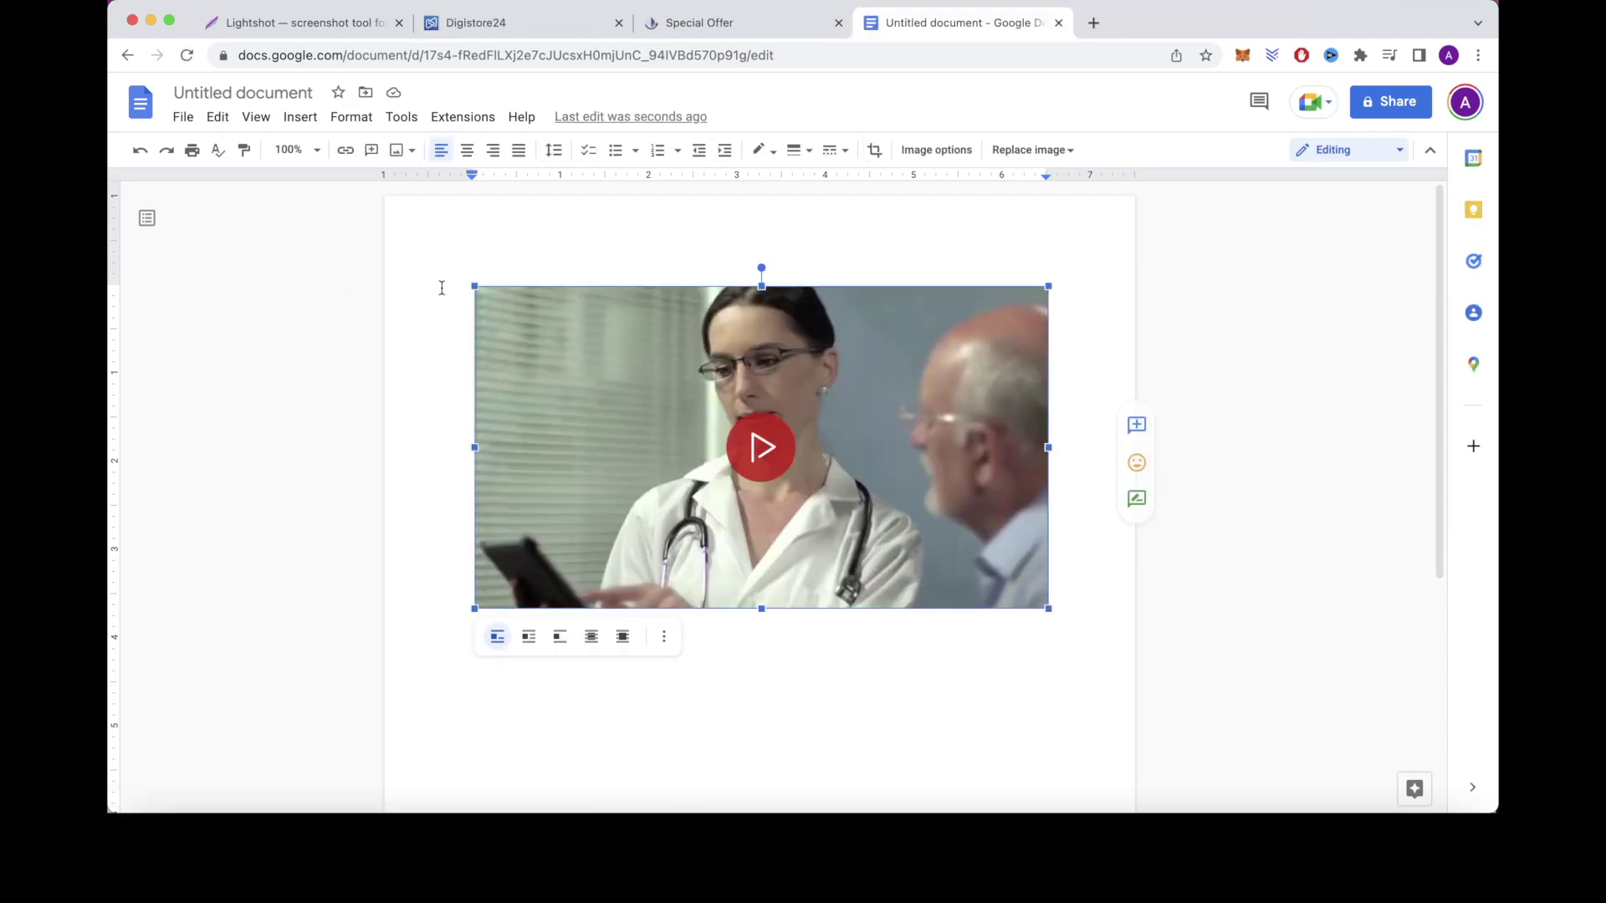
# Step: Capture a screenshot of the Smart Blood Sugar order button from the sales page
pyautogui.click(705, 35)
pyautogui.scroll(-6, 593, 210)
pyautogui.scroll(3, 593, 209)
pyautogui.press('super+shift+9')
pyautogui.moveTo(573, 443); pyautogui.dragTo(1017, 600)
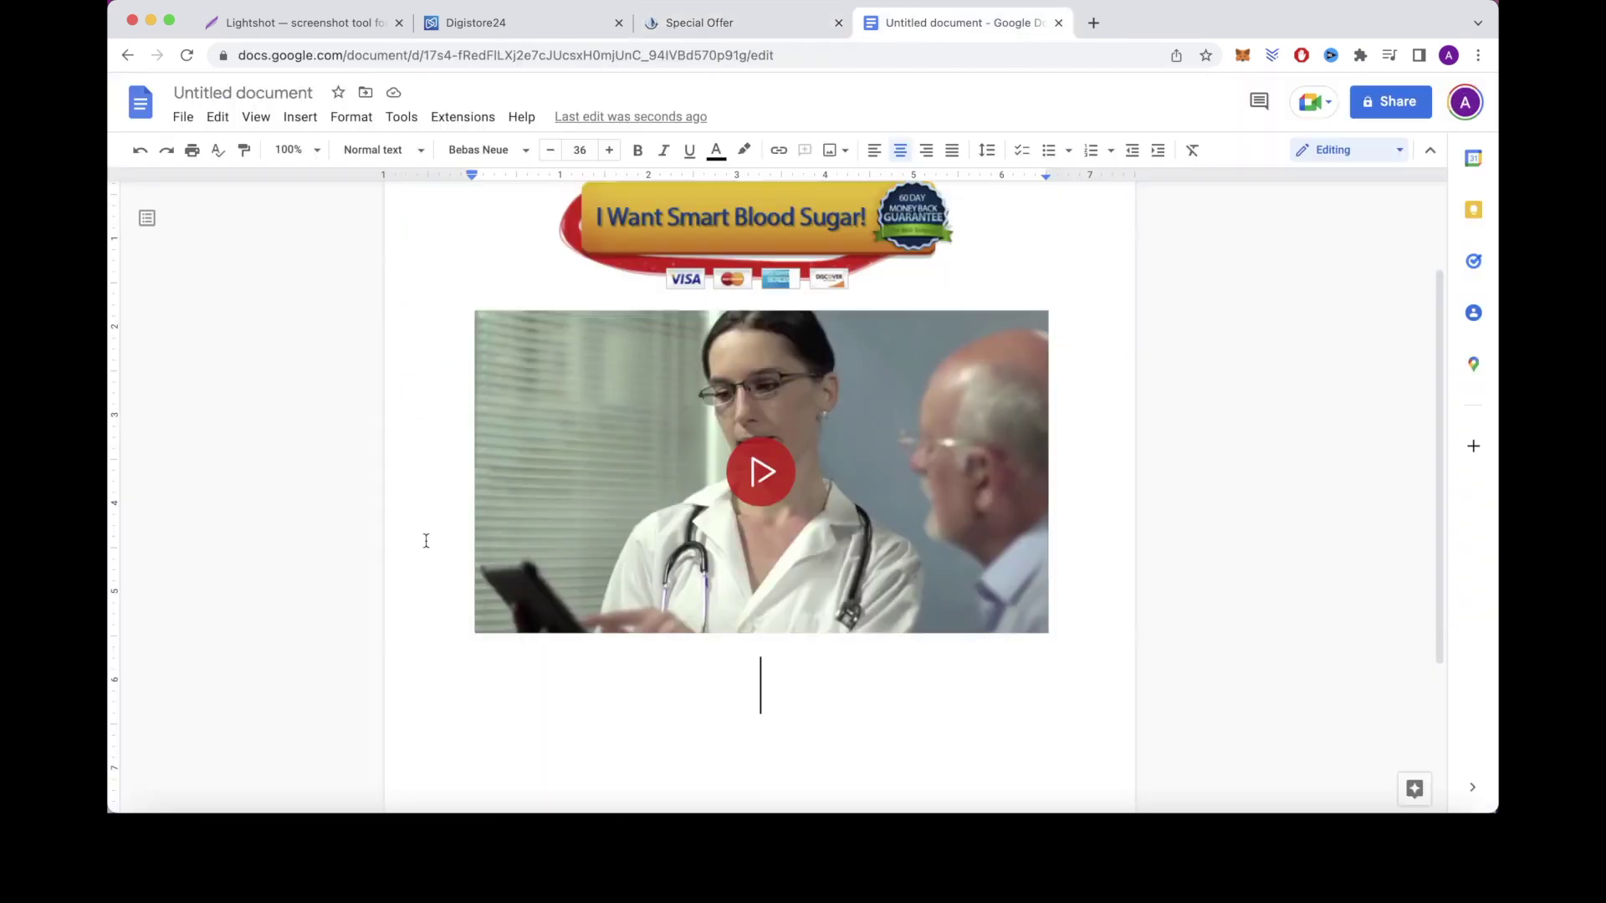
pyautogui.scroll(-2, 425, 541)
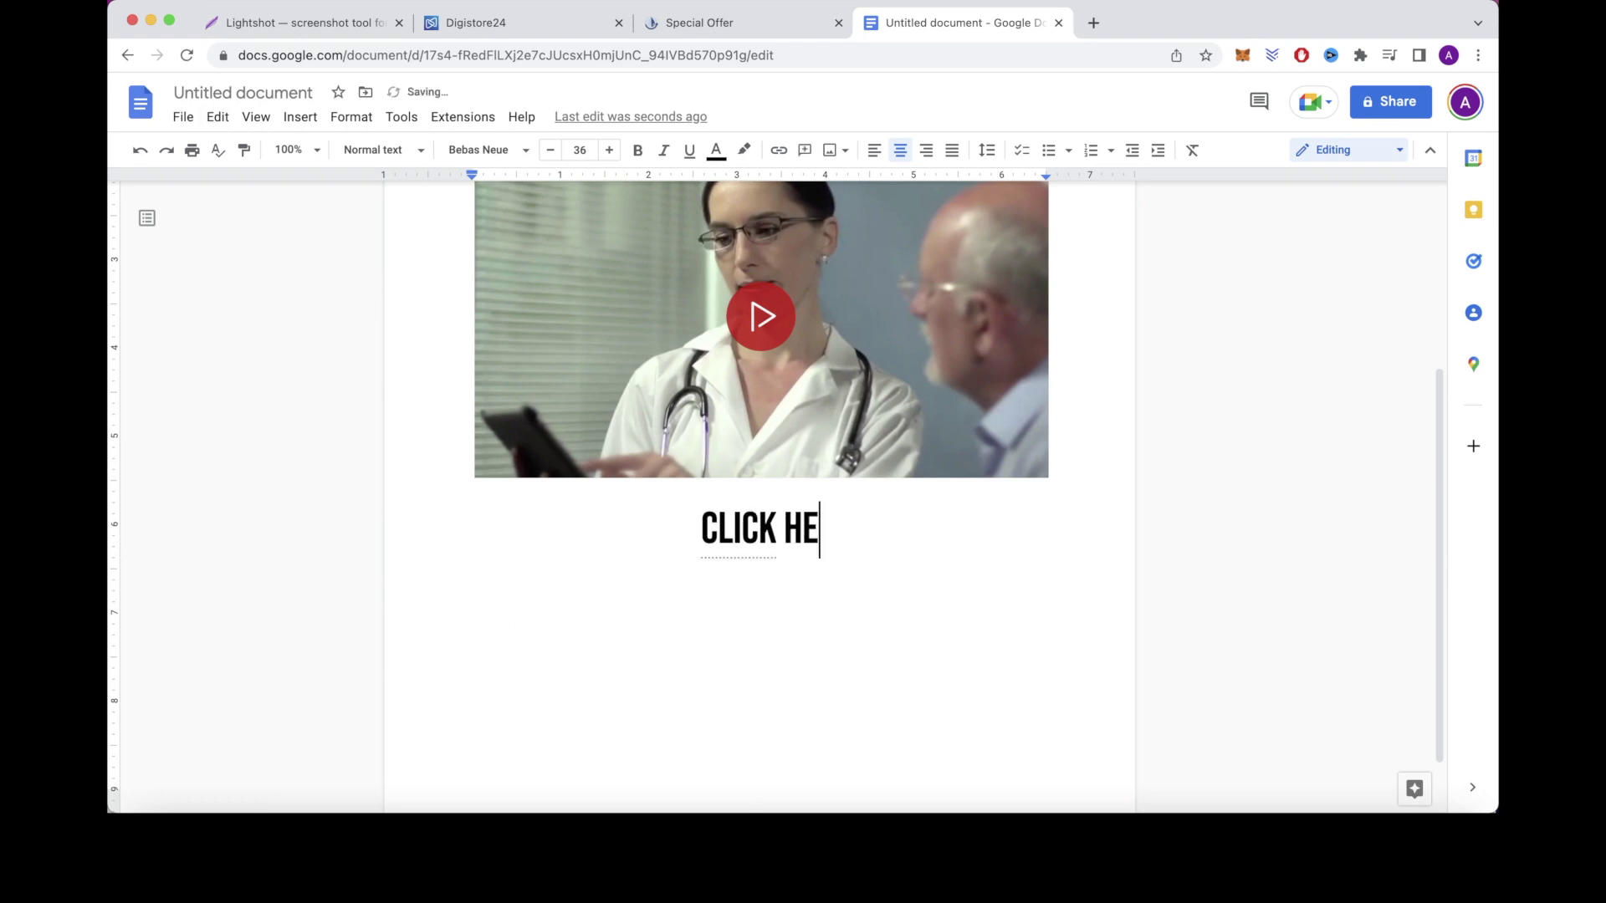
# Step: Type the caption 'Click here to watch the video' and make it bold Calibri
pyautogui.write('TCH THE VIDEO')
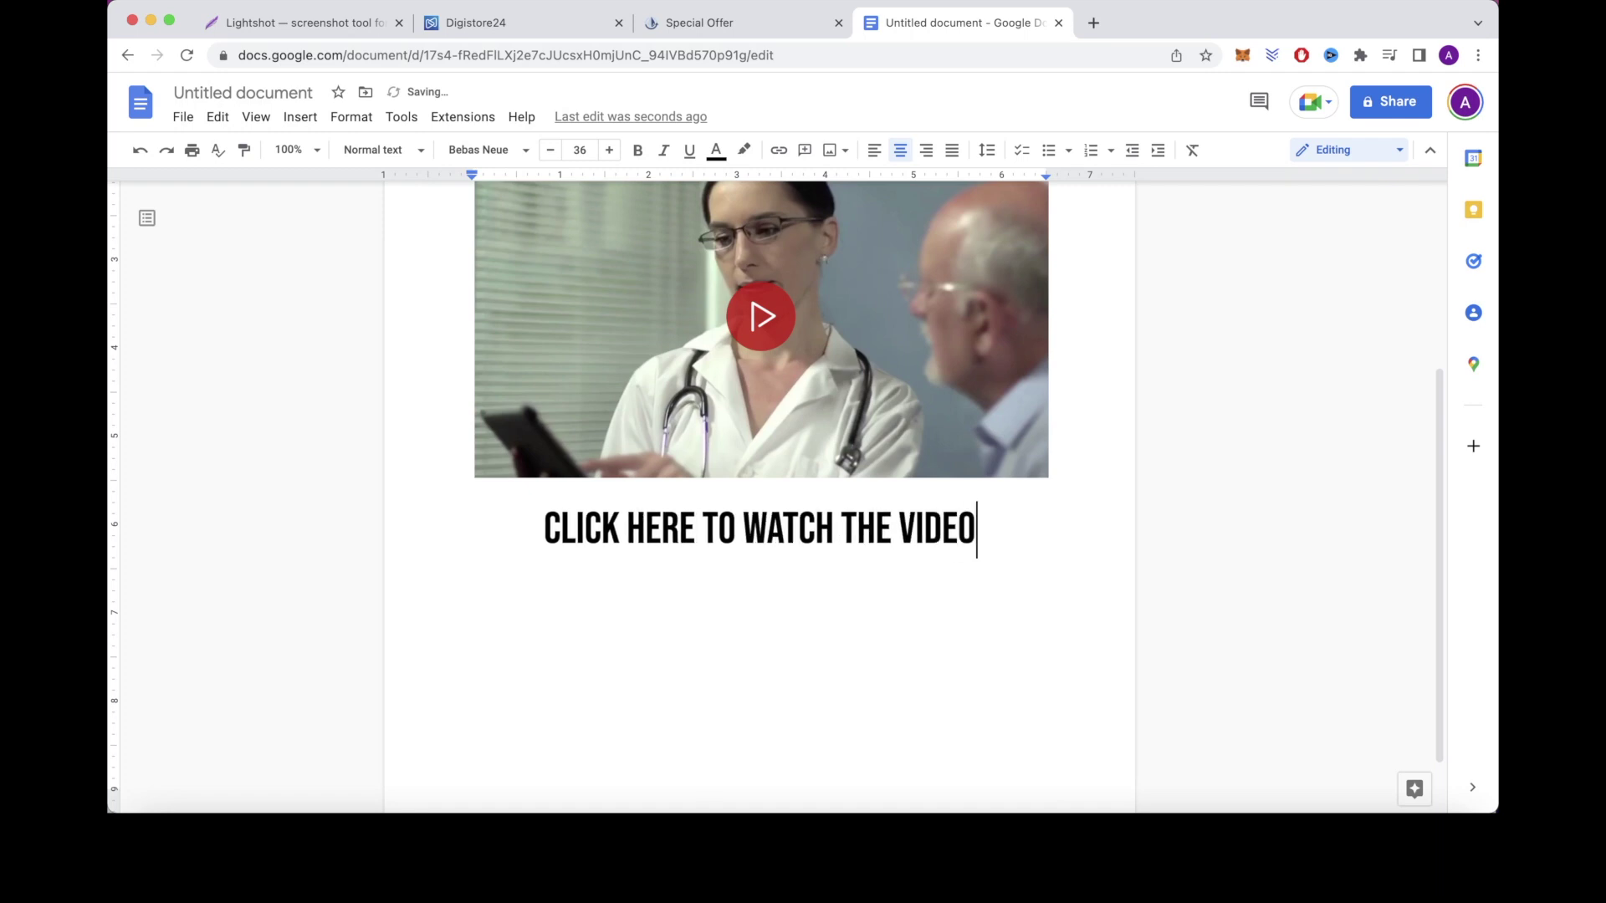
pyautogui.hotkey('shift', 'Home')
pyautogui.scroll(2, 758, 401)
pyautogui.click(637, 150)
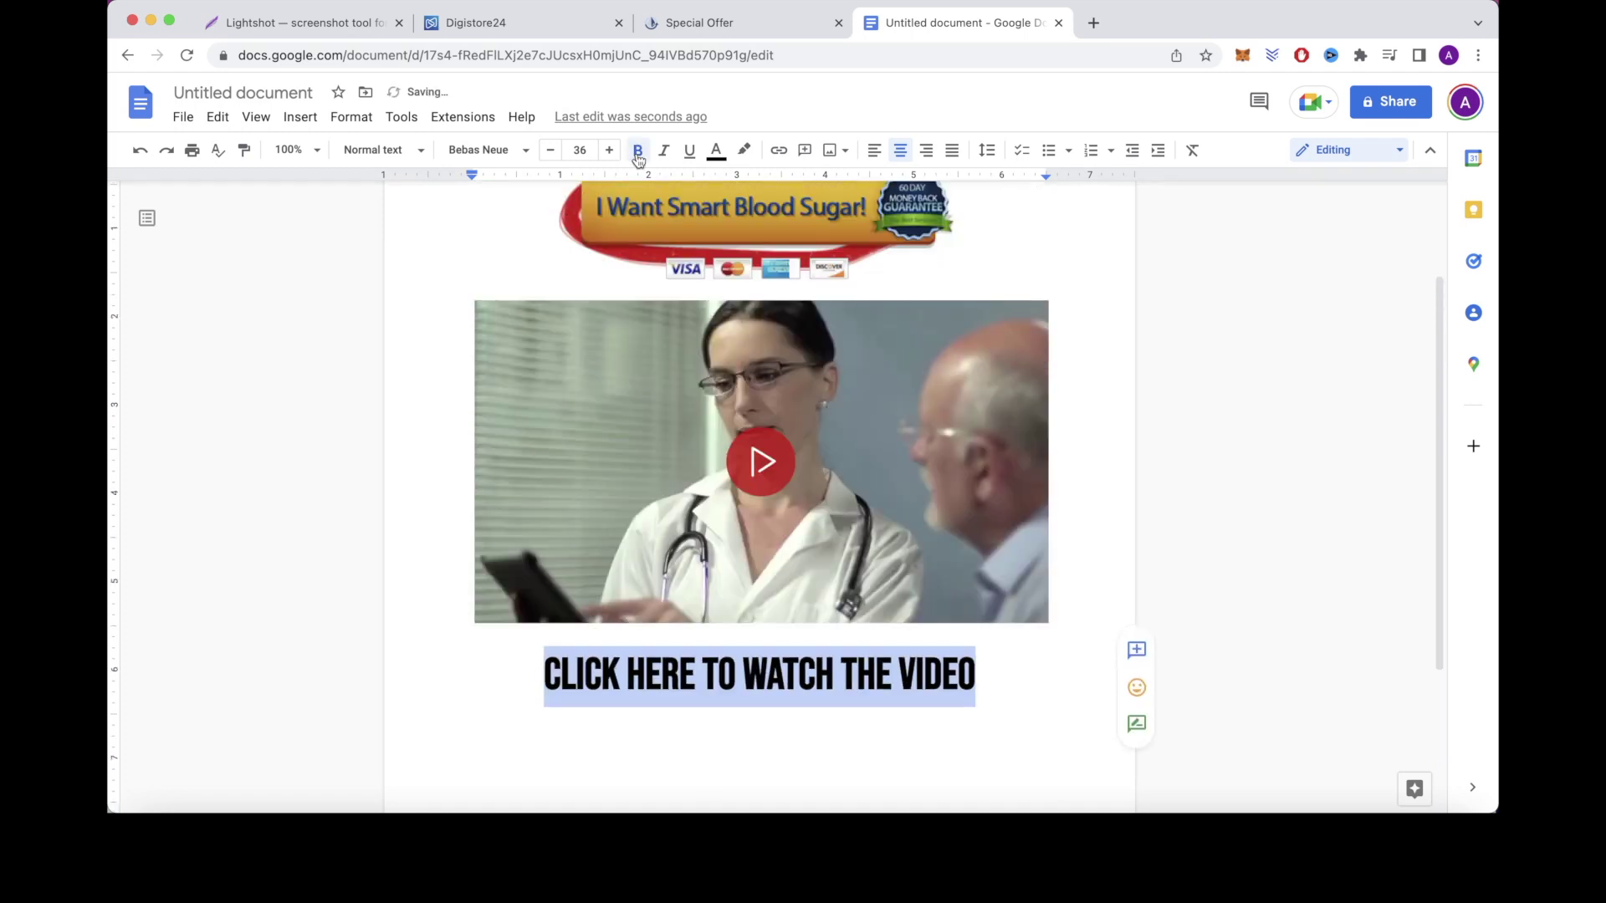
pyautogui.click(478, 149)
pyautogui.click(512, 538)
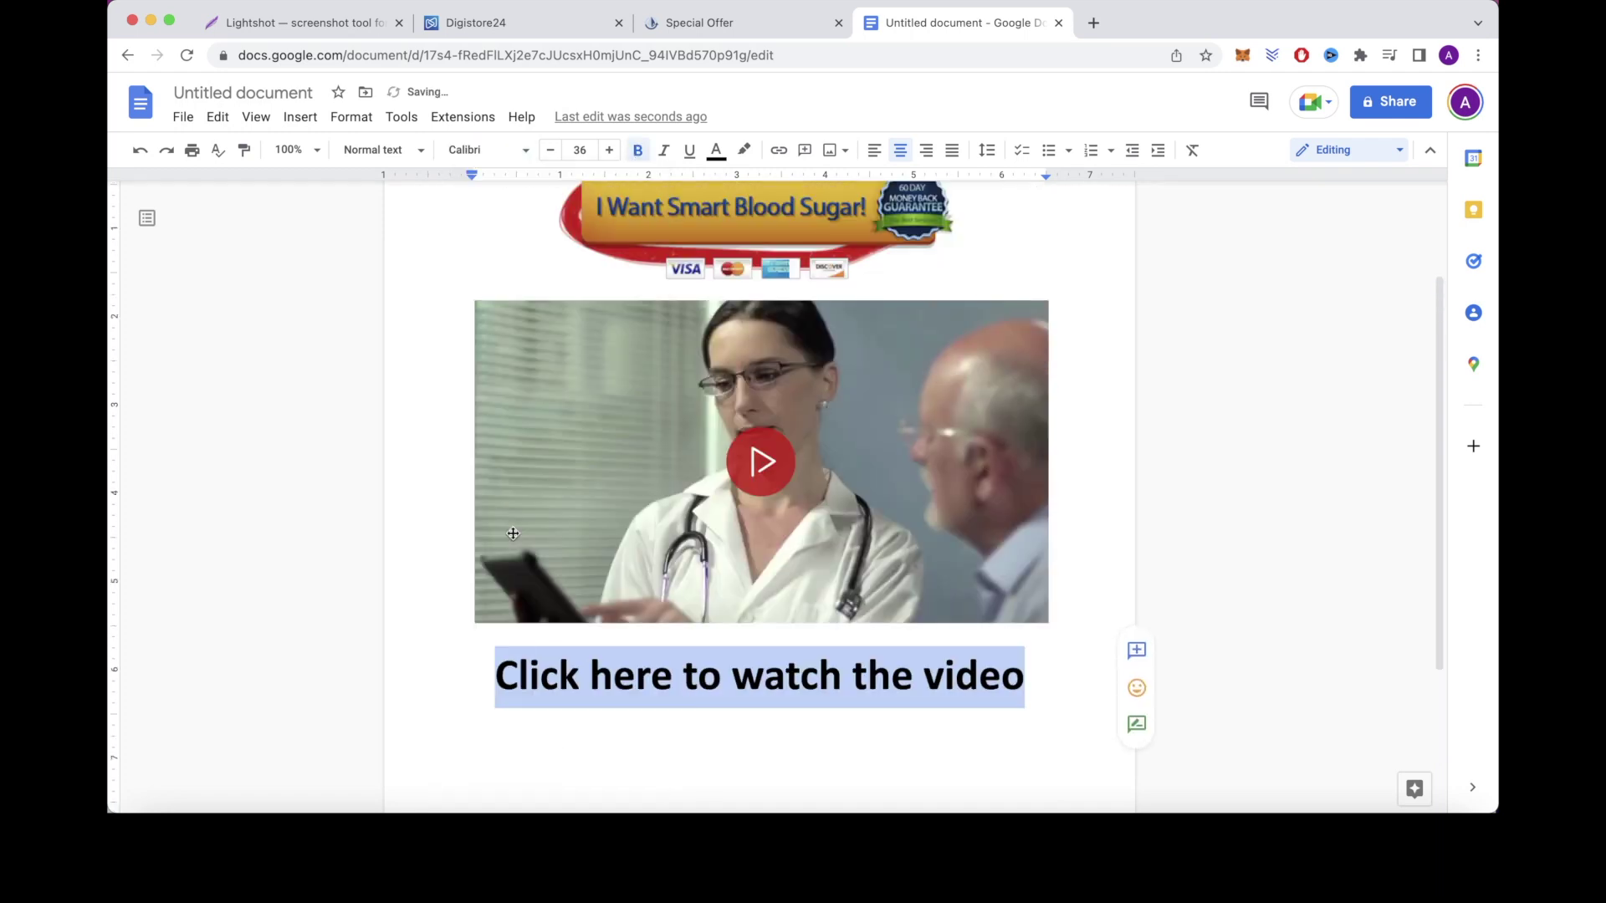
pyautogui.click(454, 672)
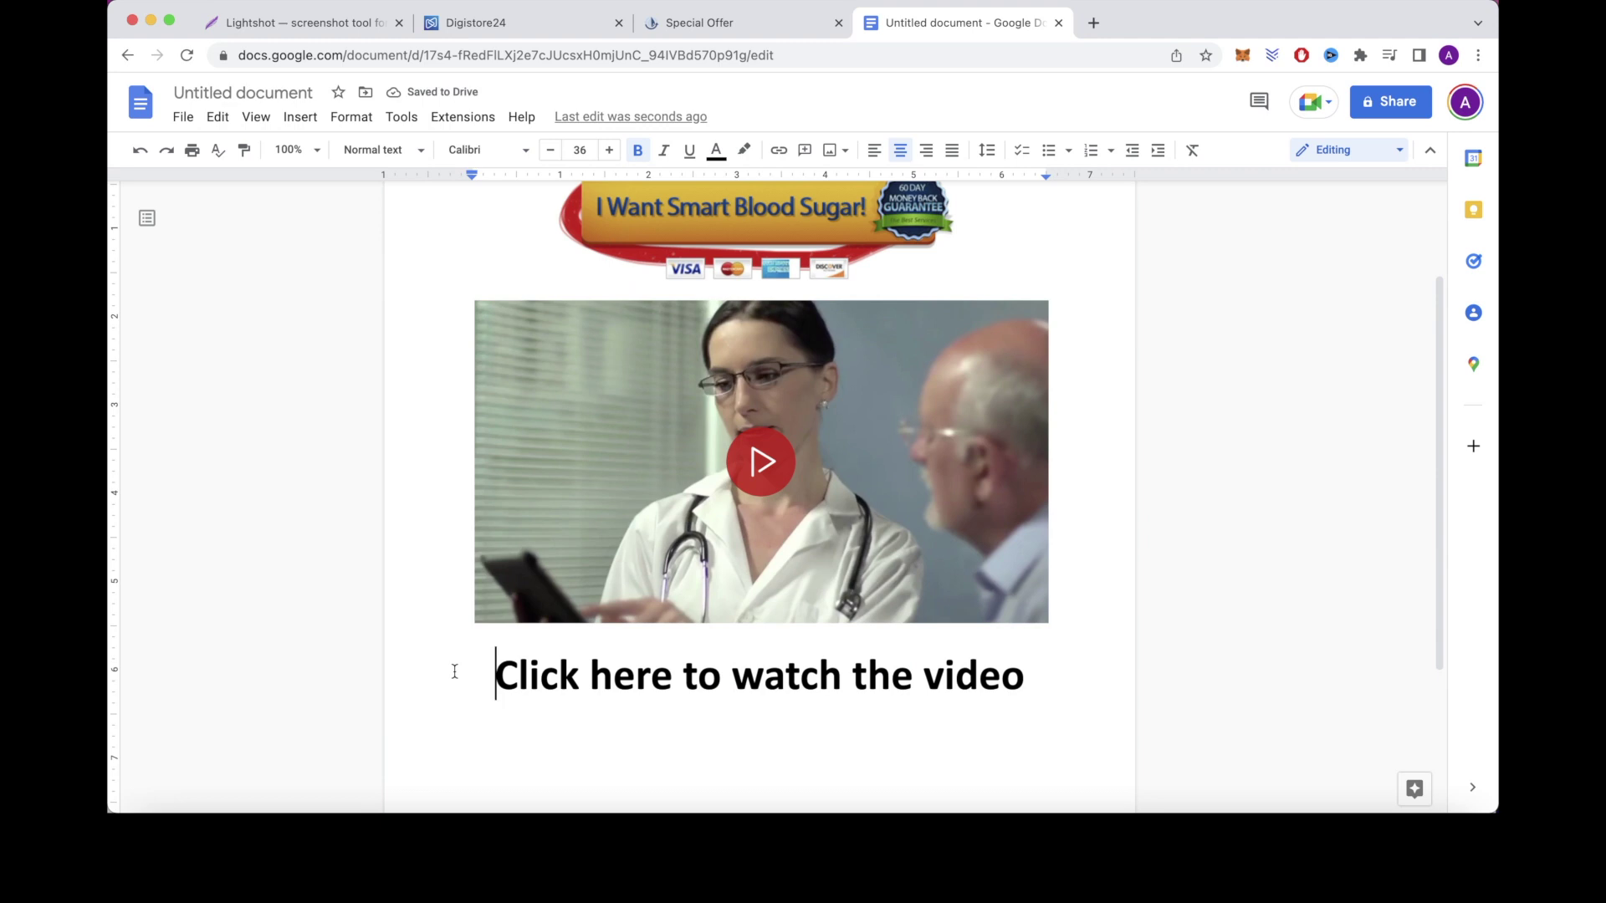
# Step: Copy the Smart Blood Sugar promolink and link the 'Click here to watch the video' caption to it
pyautogui.press('super+2')
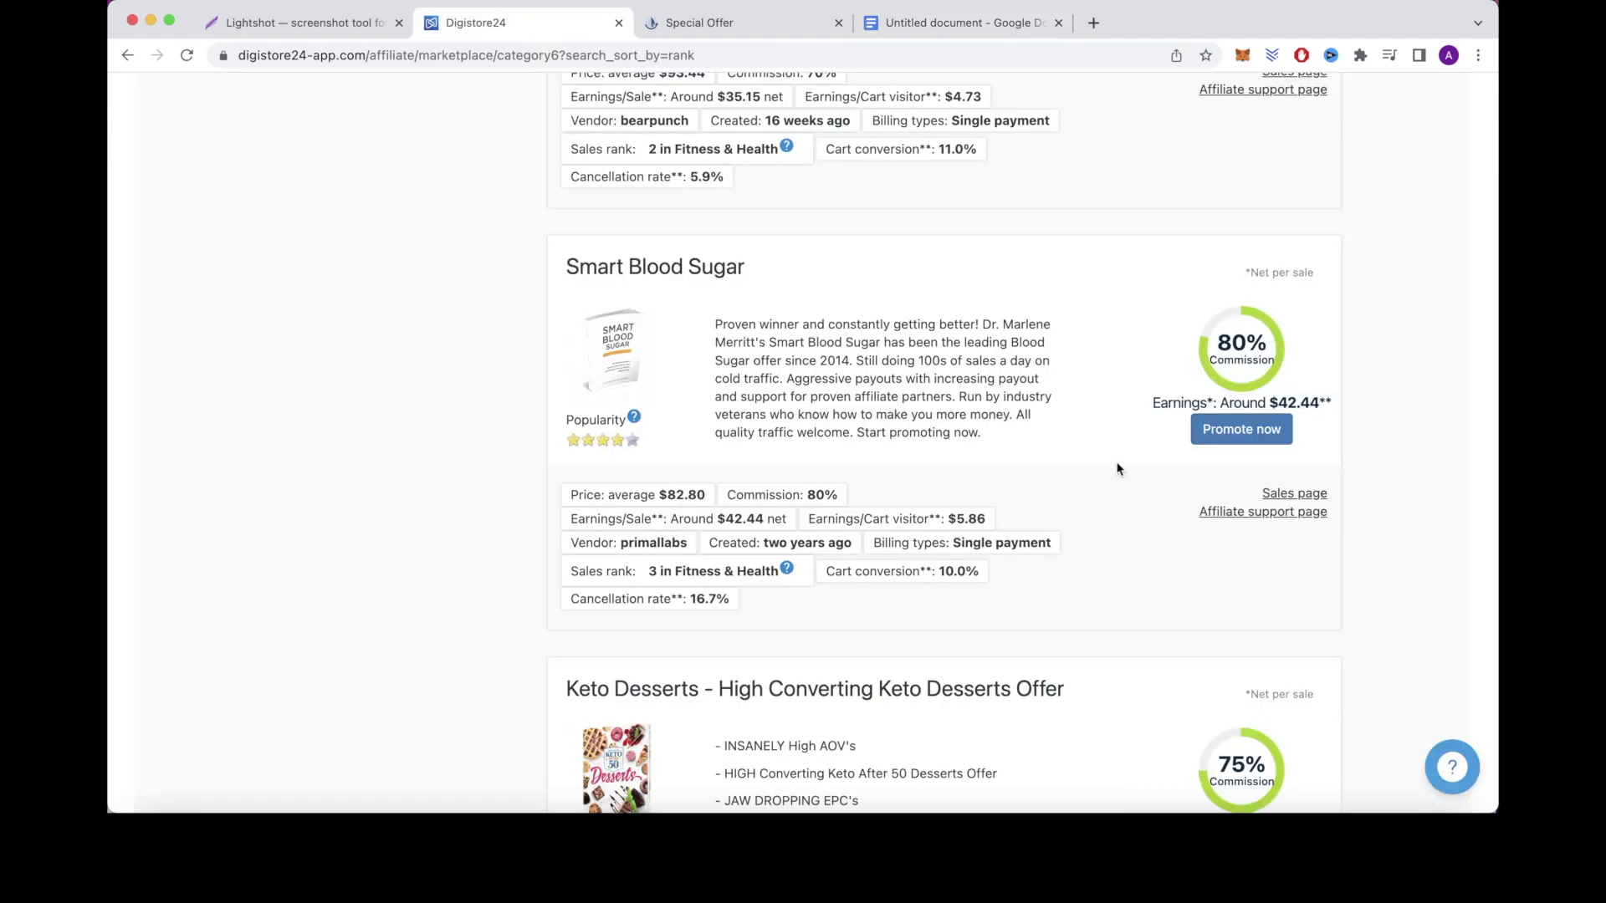
pyautogui.click(1241, 429)
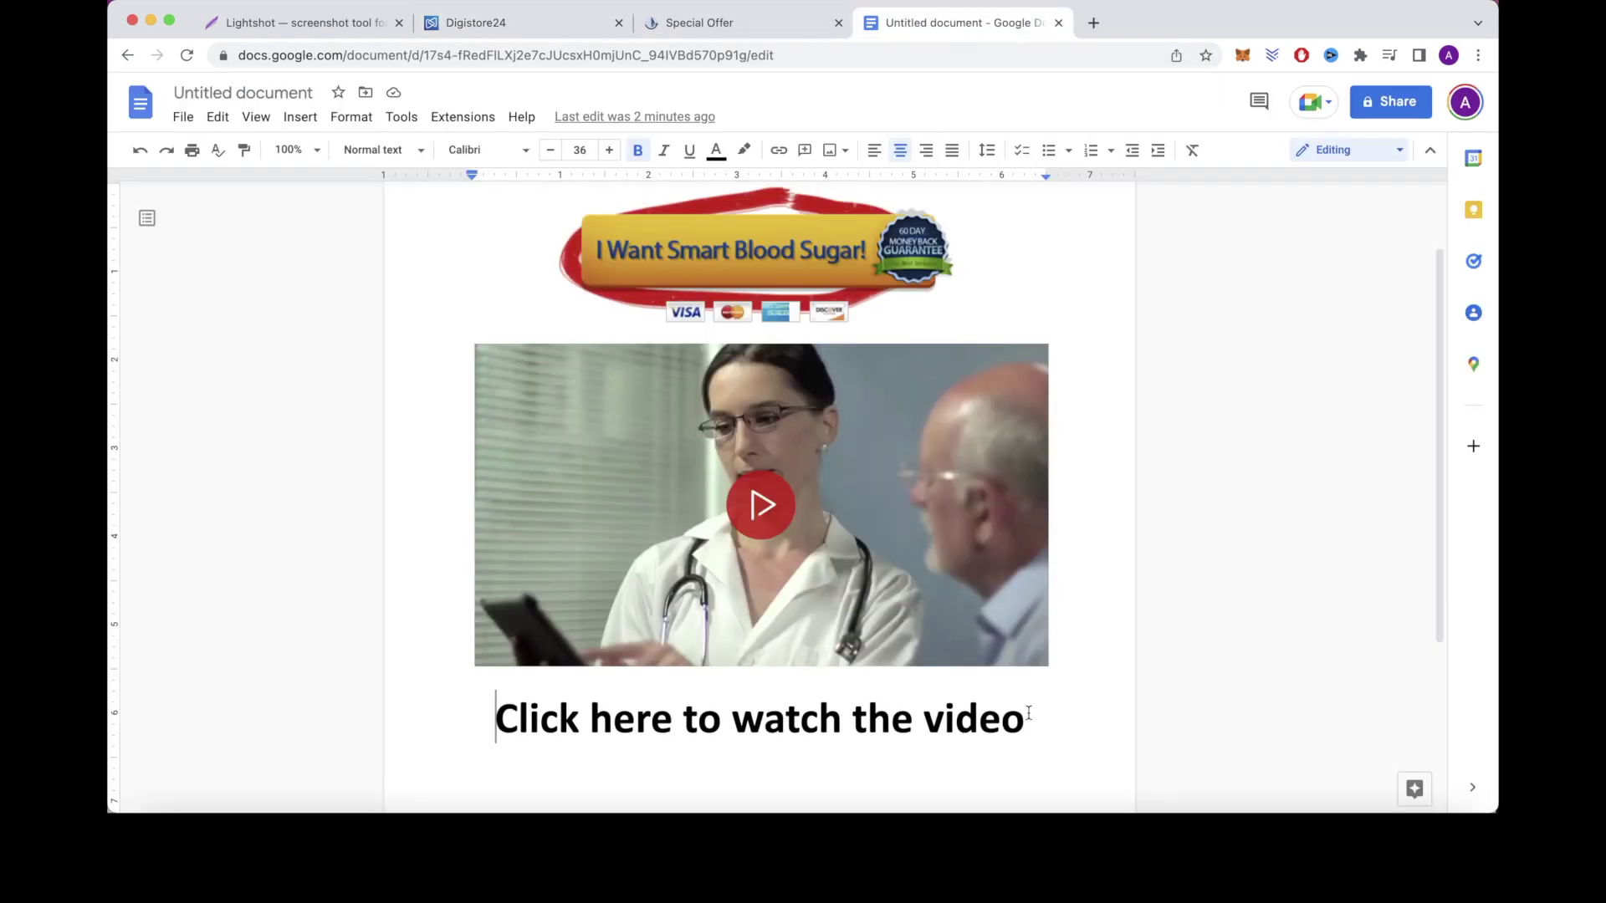
pyautogui.moveTo(1037, 724); pyautogui.dragTo(507, 735)
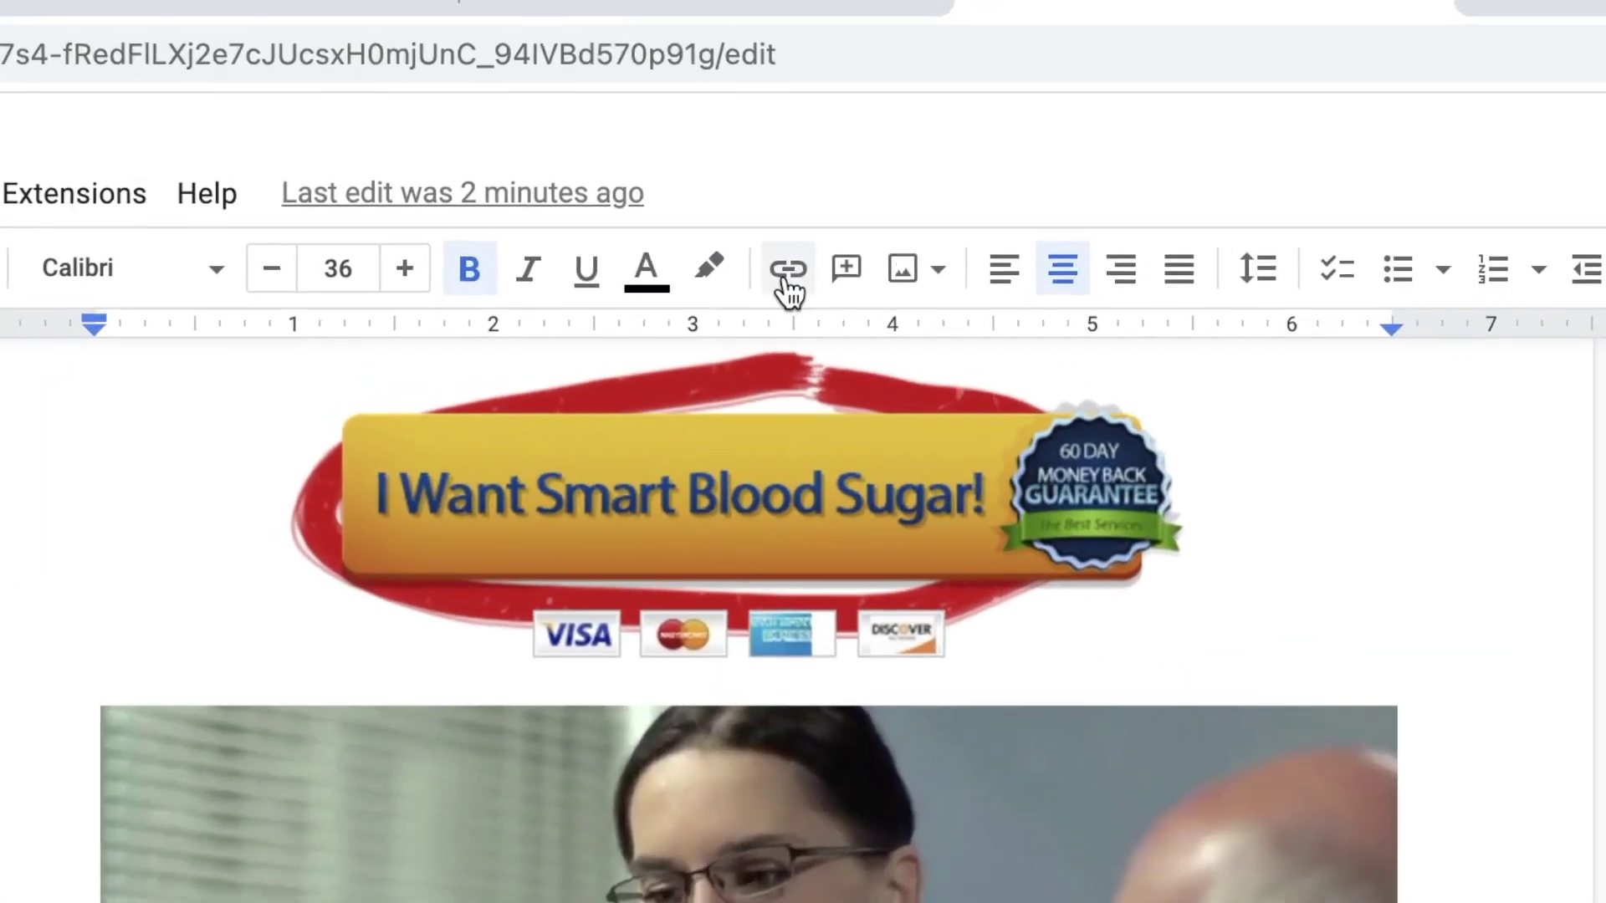
pyautogui.click(786, 280)
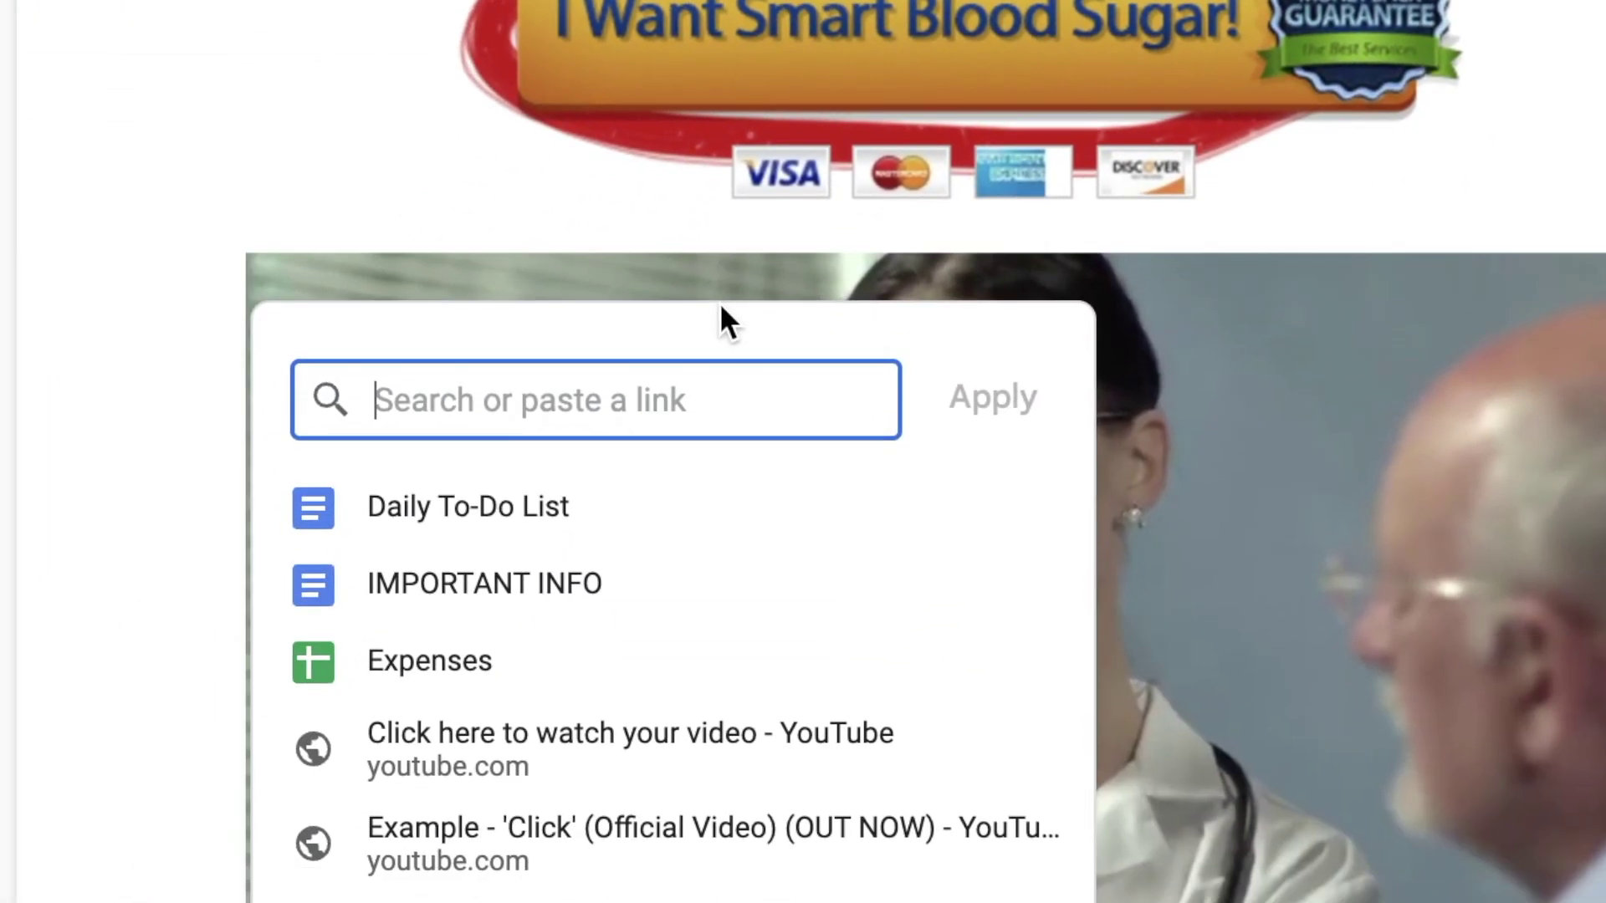
pyautogui.press('super+v')
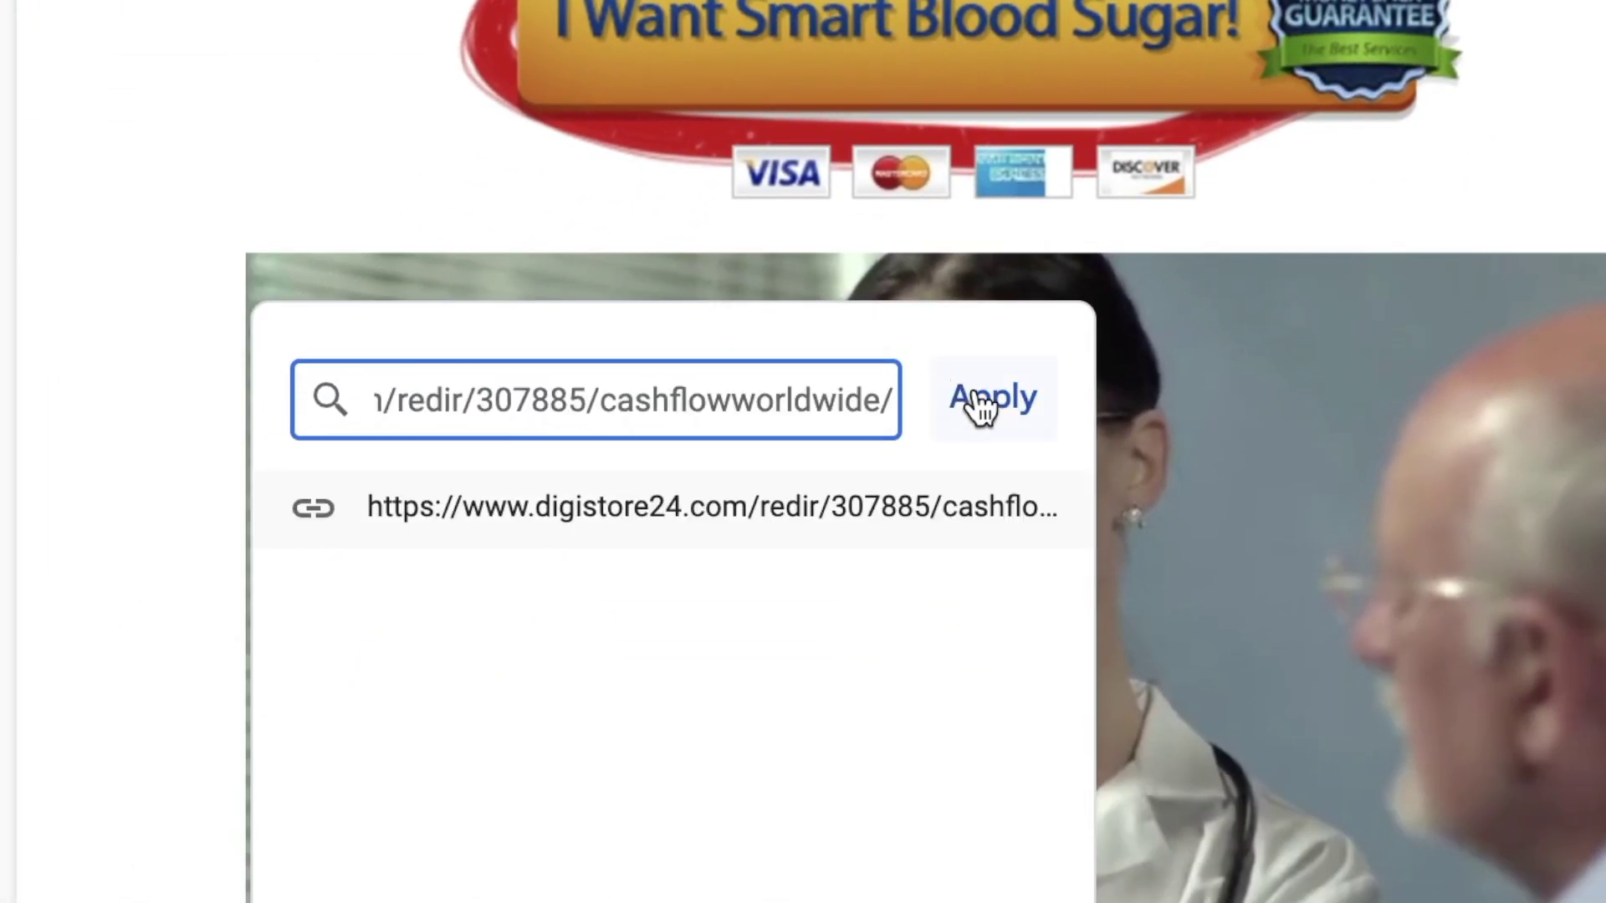
pyautogui.click(990, 402)
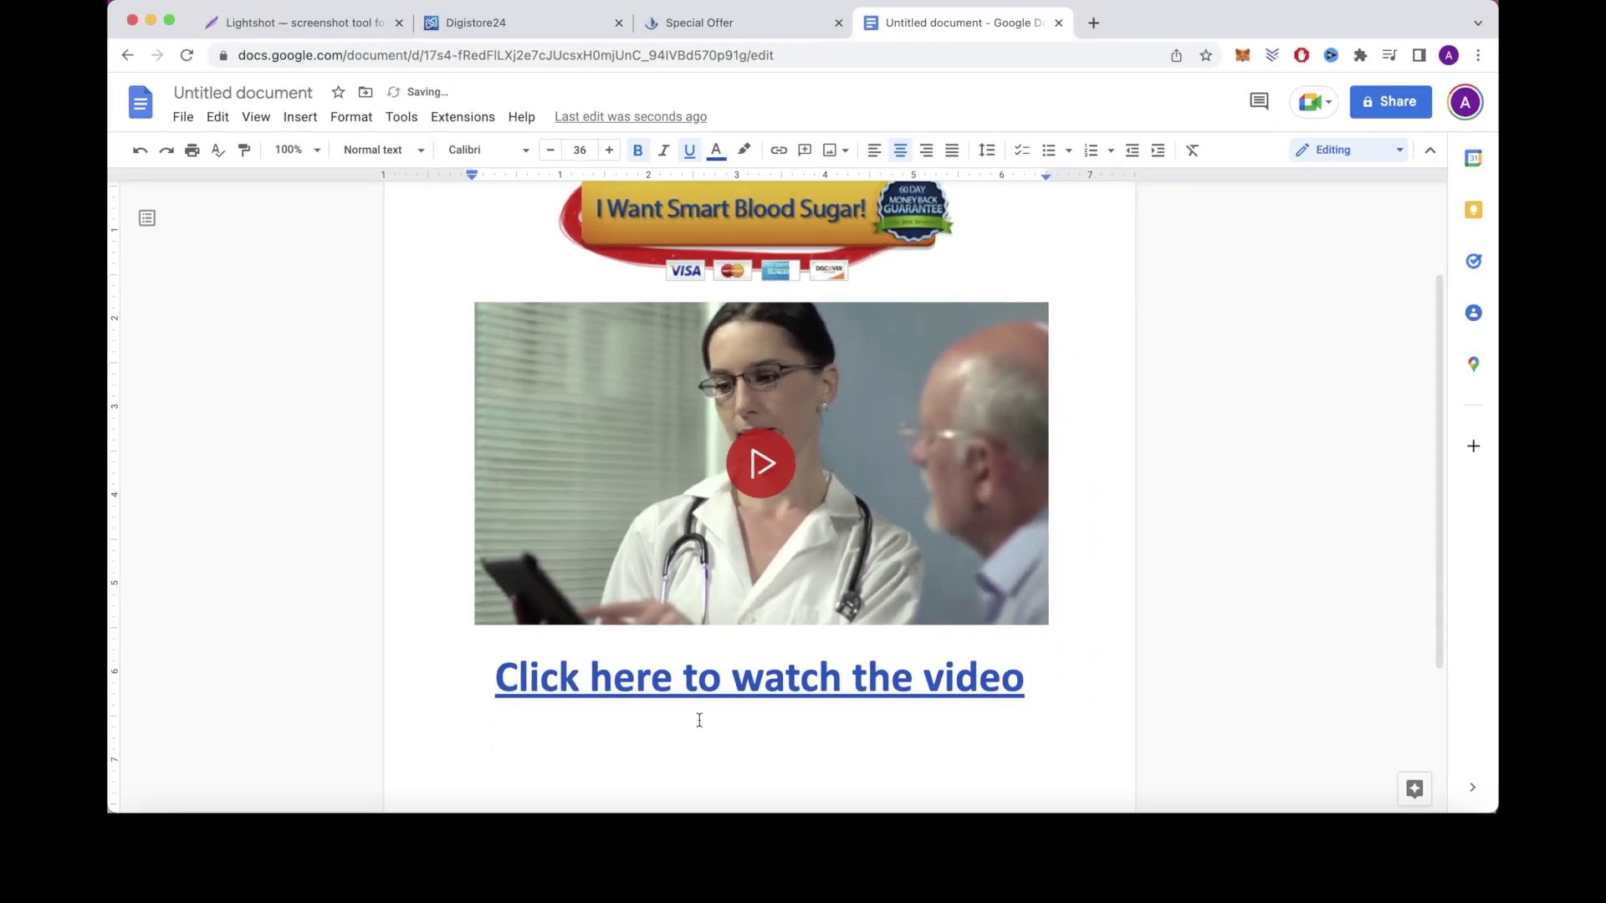
pyautogui.click(843, 504)
# Step: Link the video thumbnail image to the Smart Blood Sugar affiliate promolink
pyautogui.rightClick(843, 504)
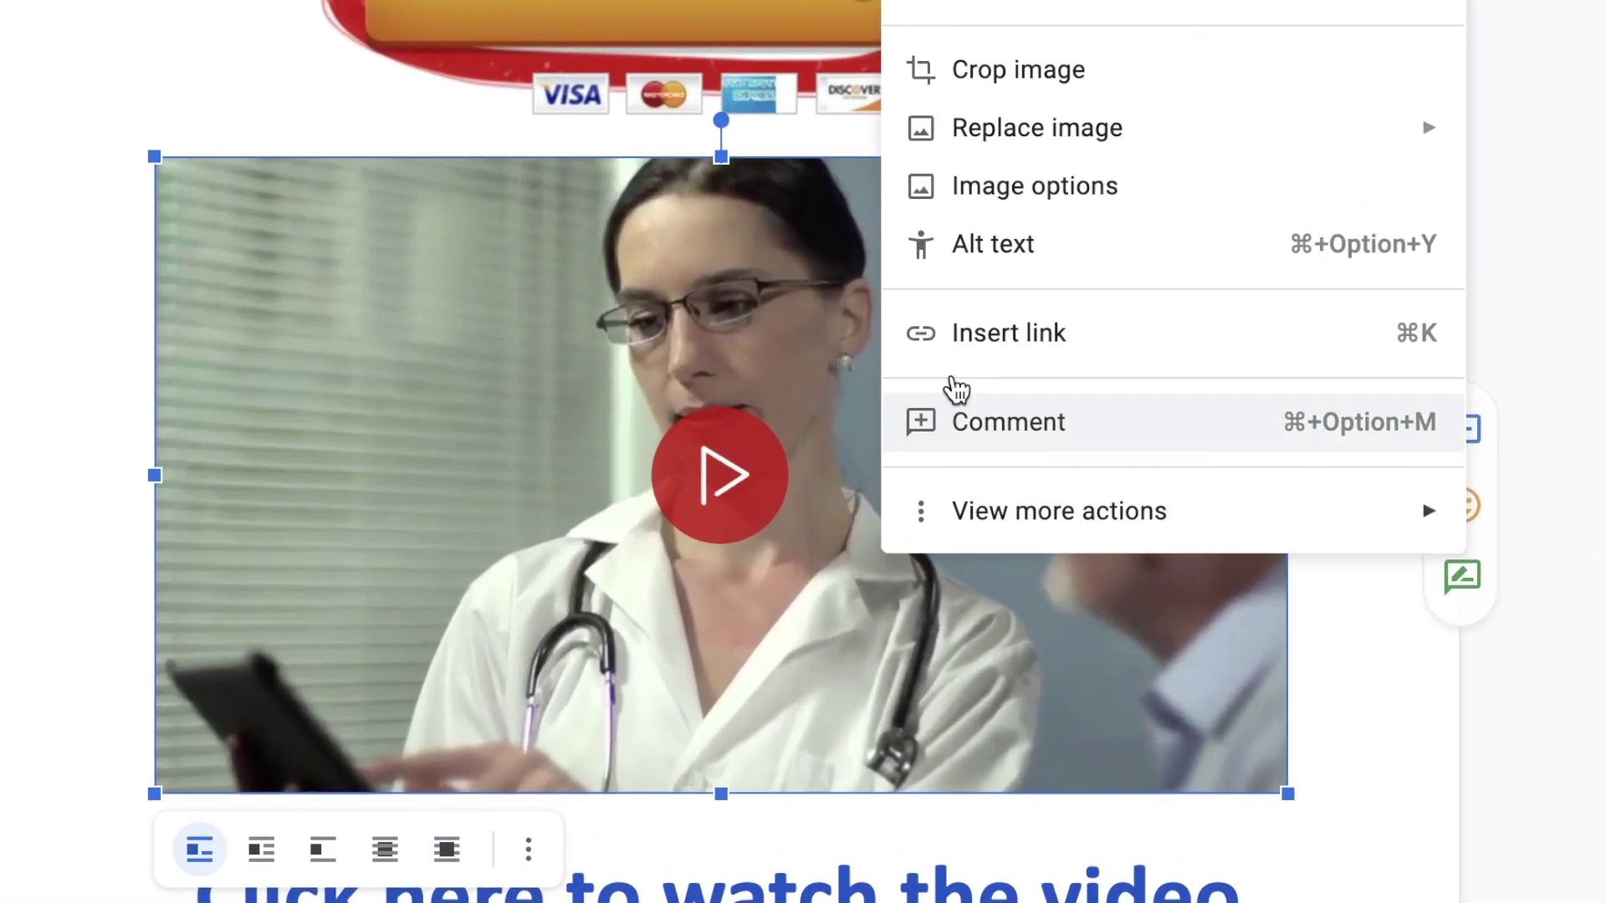
pyautogui.click(962, 334)
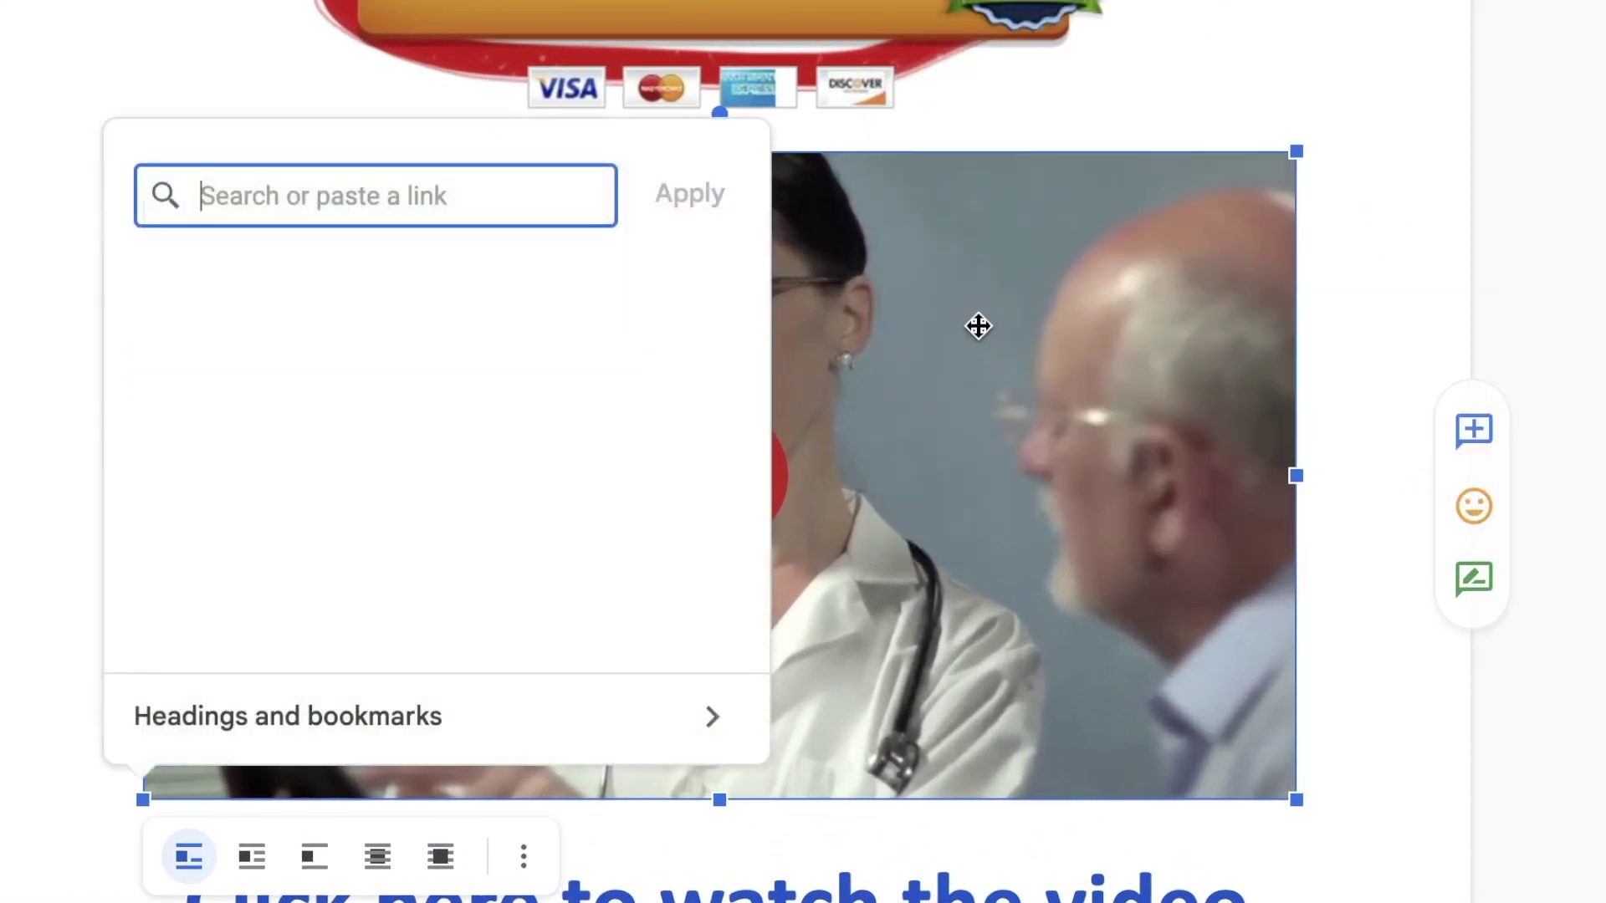
pyautogui.hotkey('ctrl', 'v')
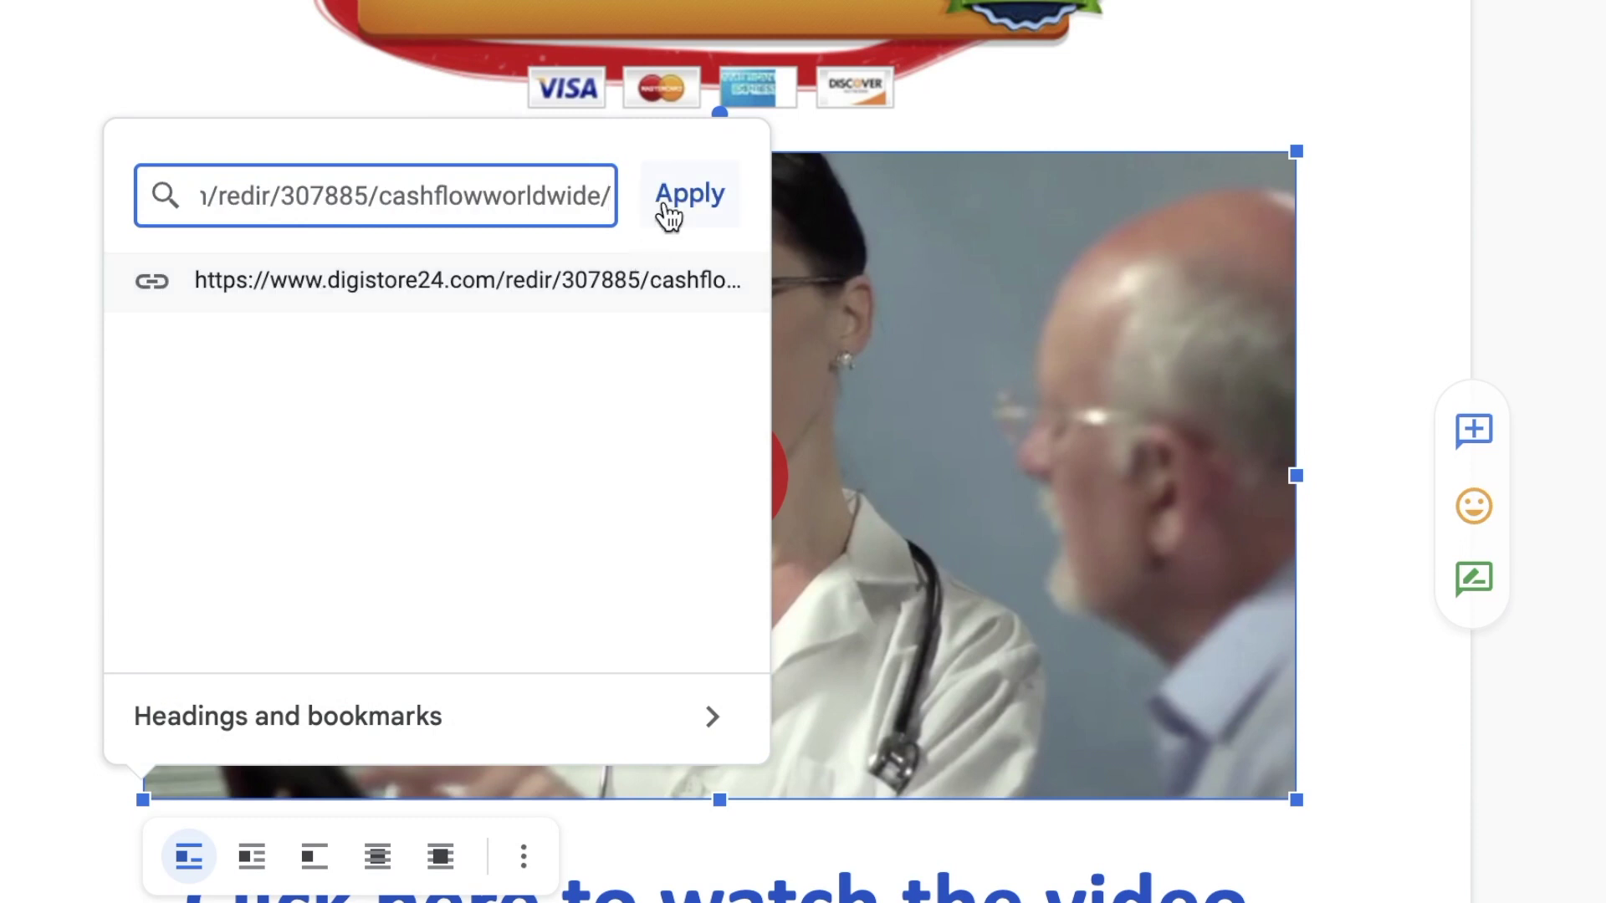
pyautogui.click(662, 209)
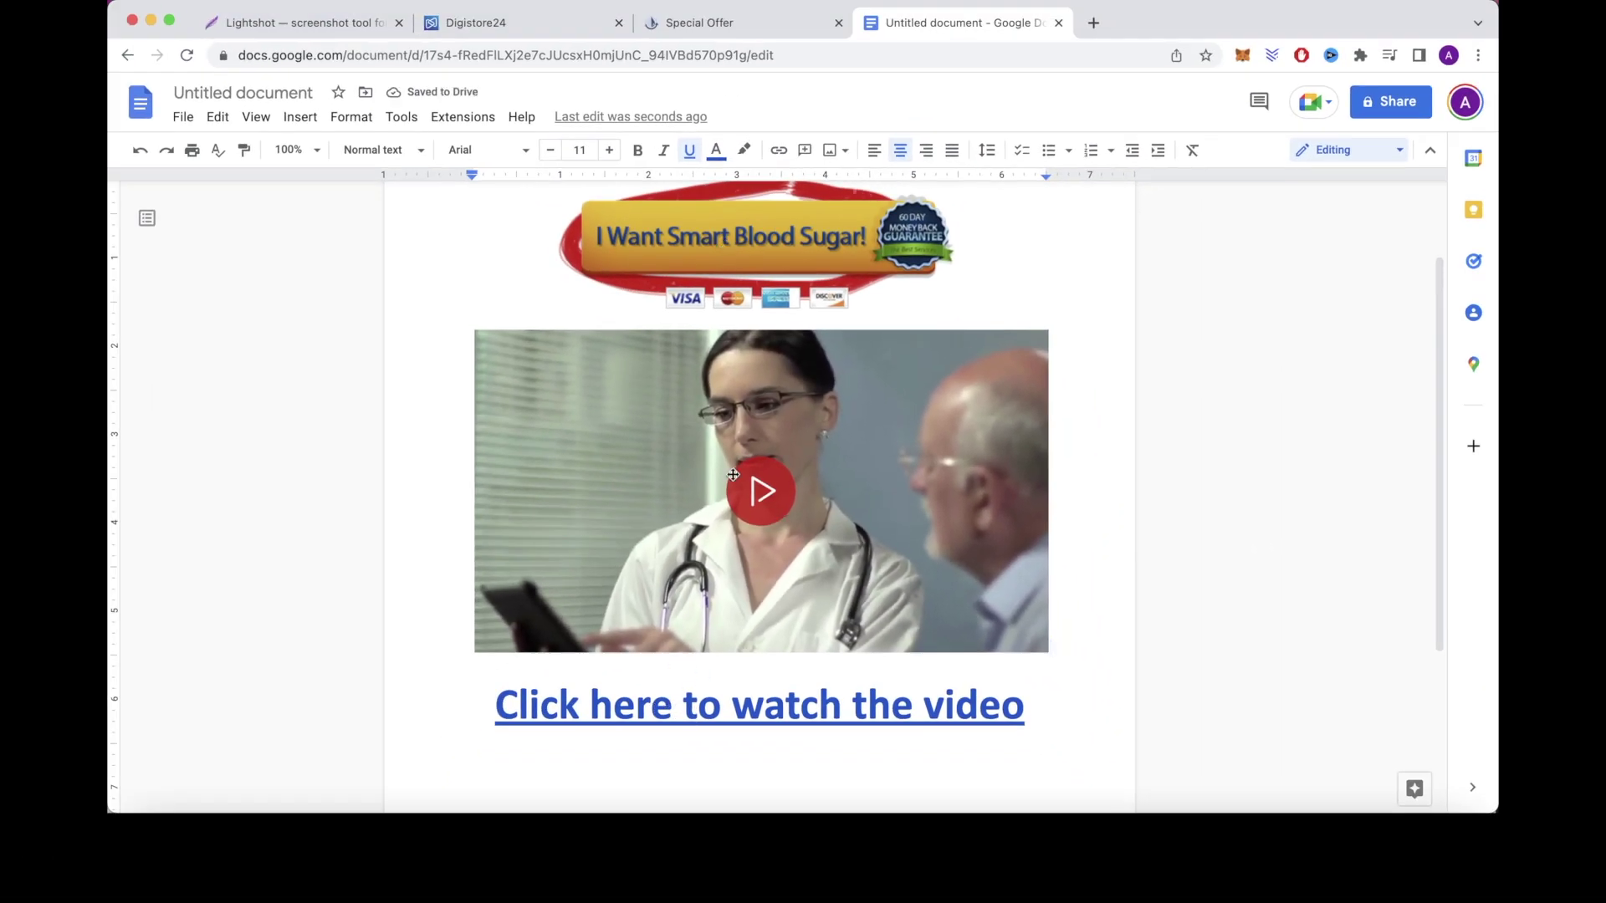
pyautogui.scroll(1, 452, 500)
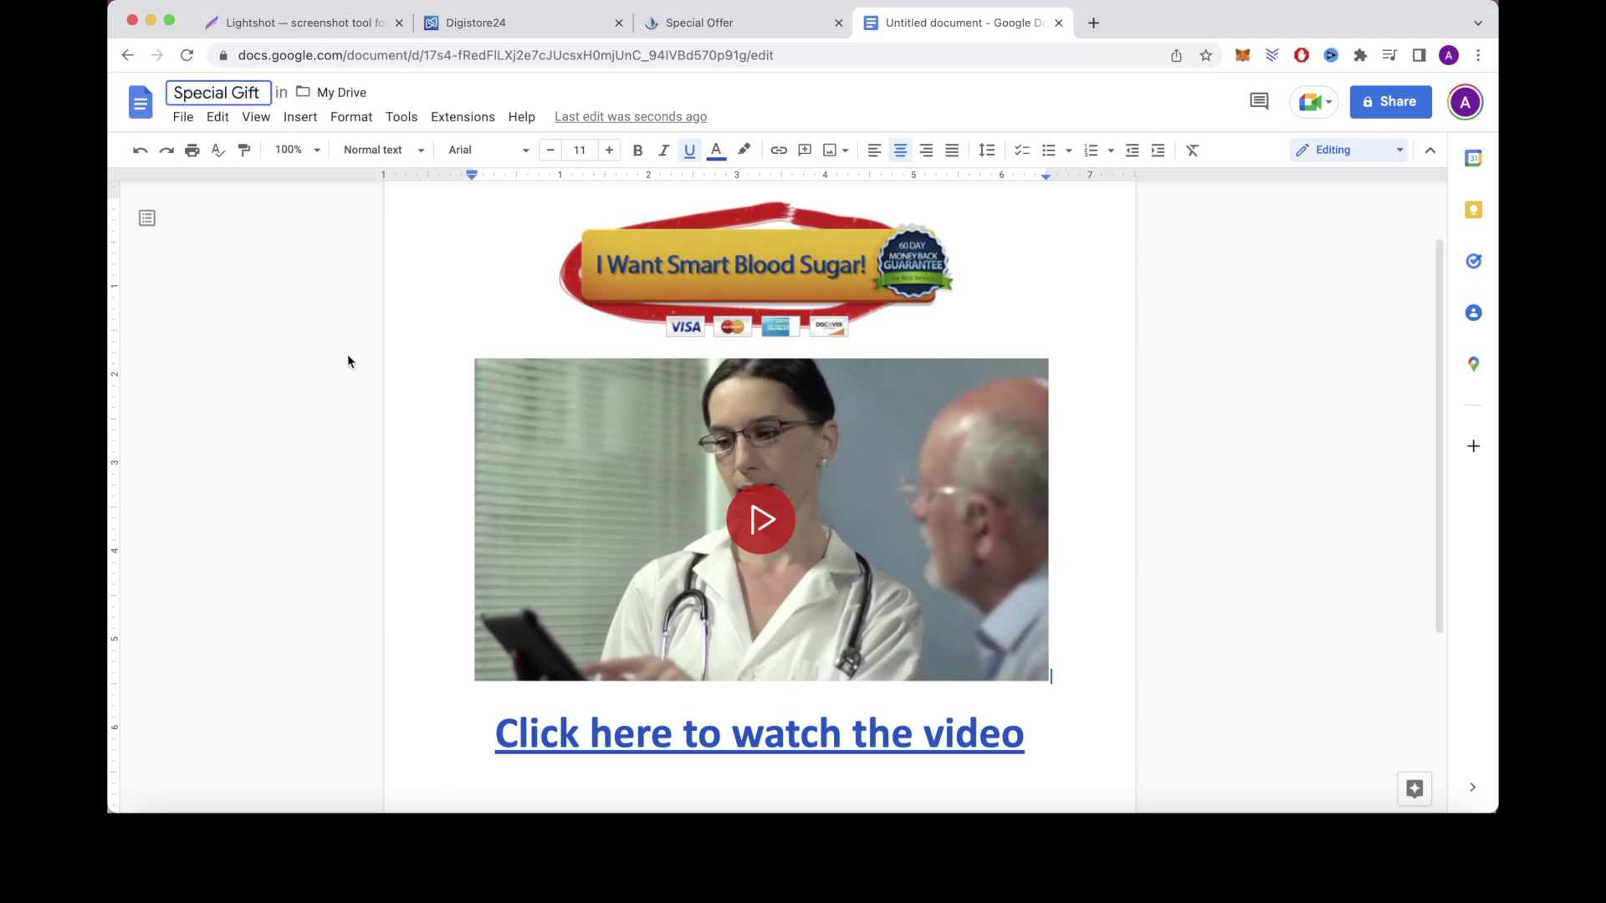
# Step: Confirm the title Special Gift and check the links on the screenshot and banner
pyautogui.press('Return')
pyautogui.click(395, 518)
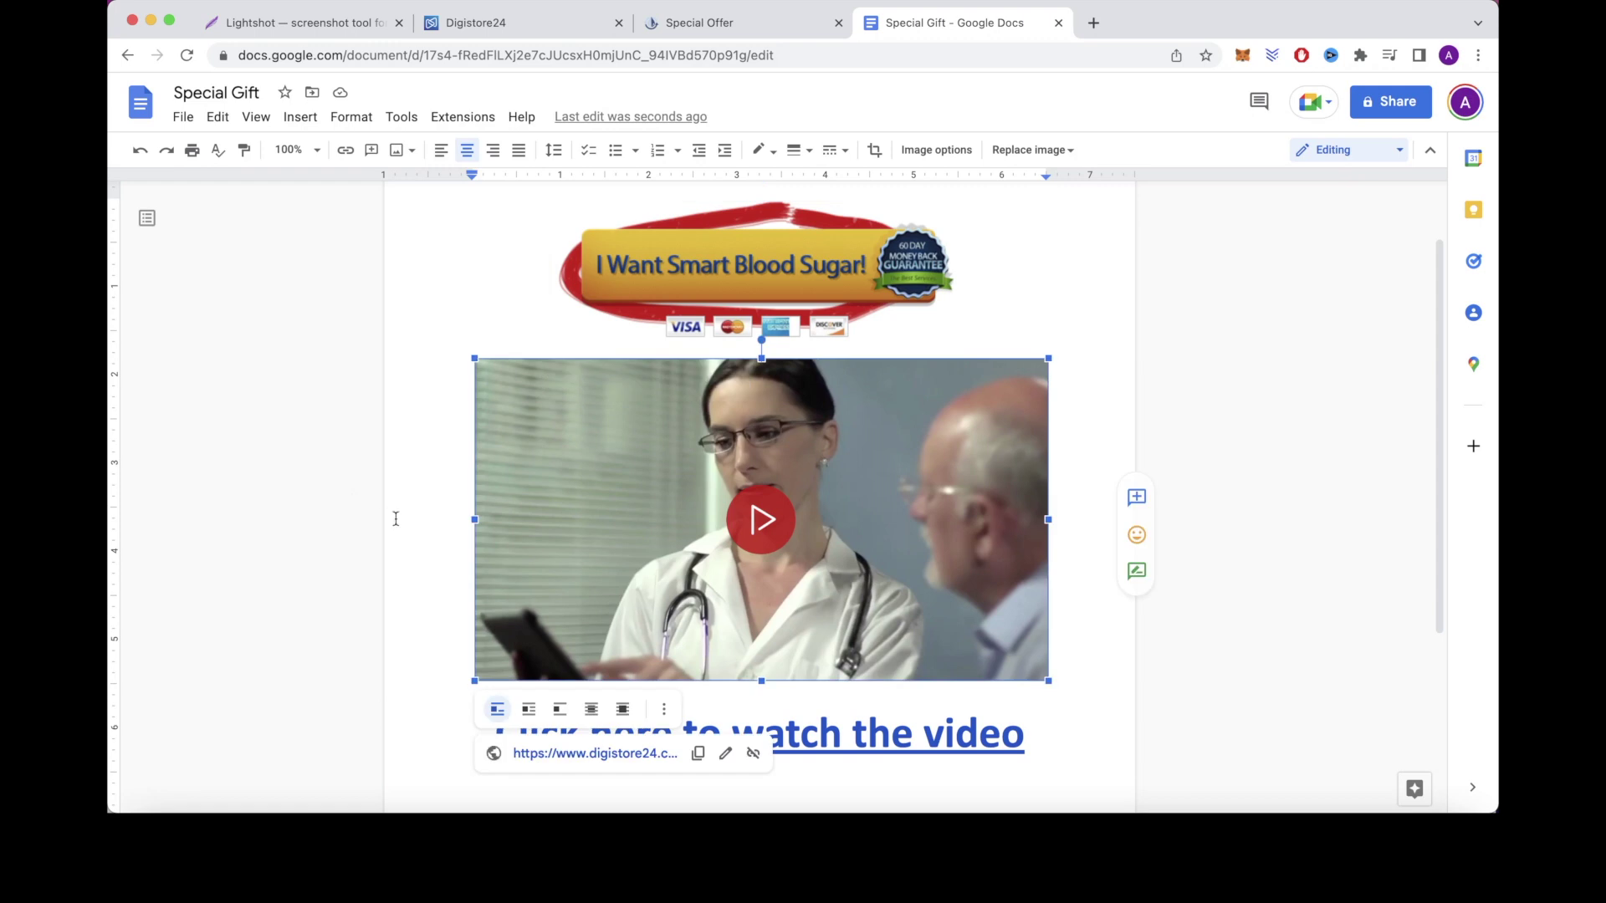
pyautogui.click(533, 269)
# Step: Download the Special Gift document as Special Gift.pdf via File > Download
pyautogui.hotkey('ctrl', 'shift', 'Tab')
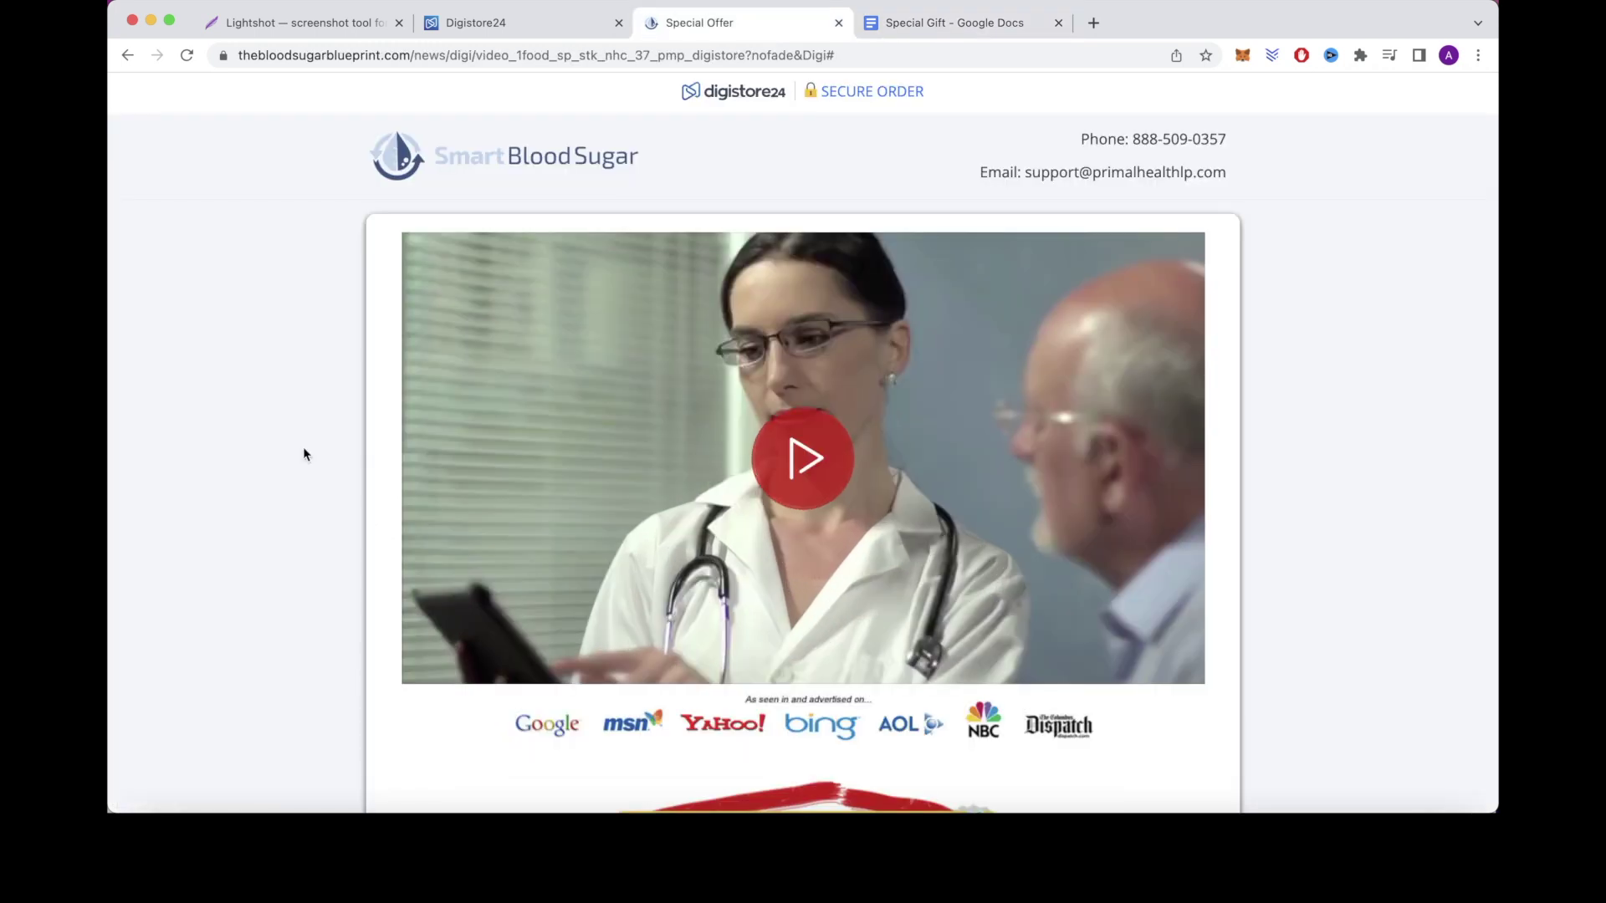
pyautogui.scroll(-5, 304, 451)
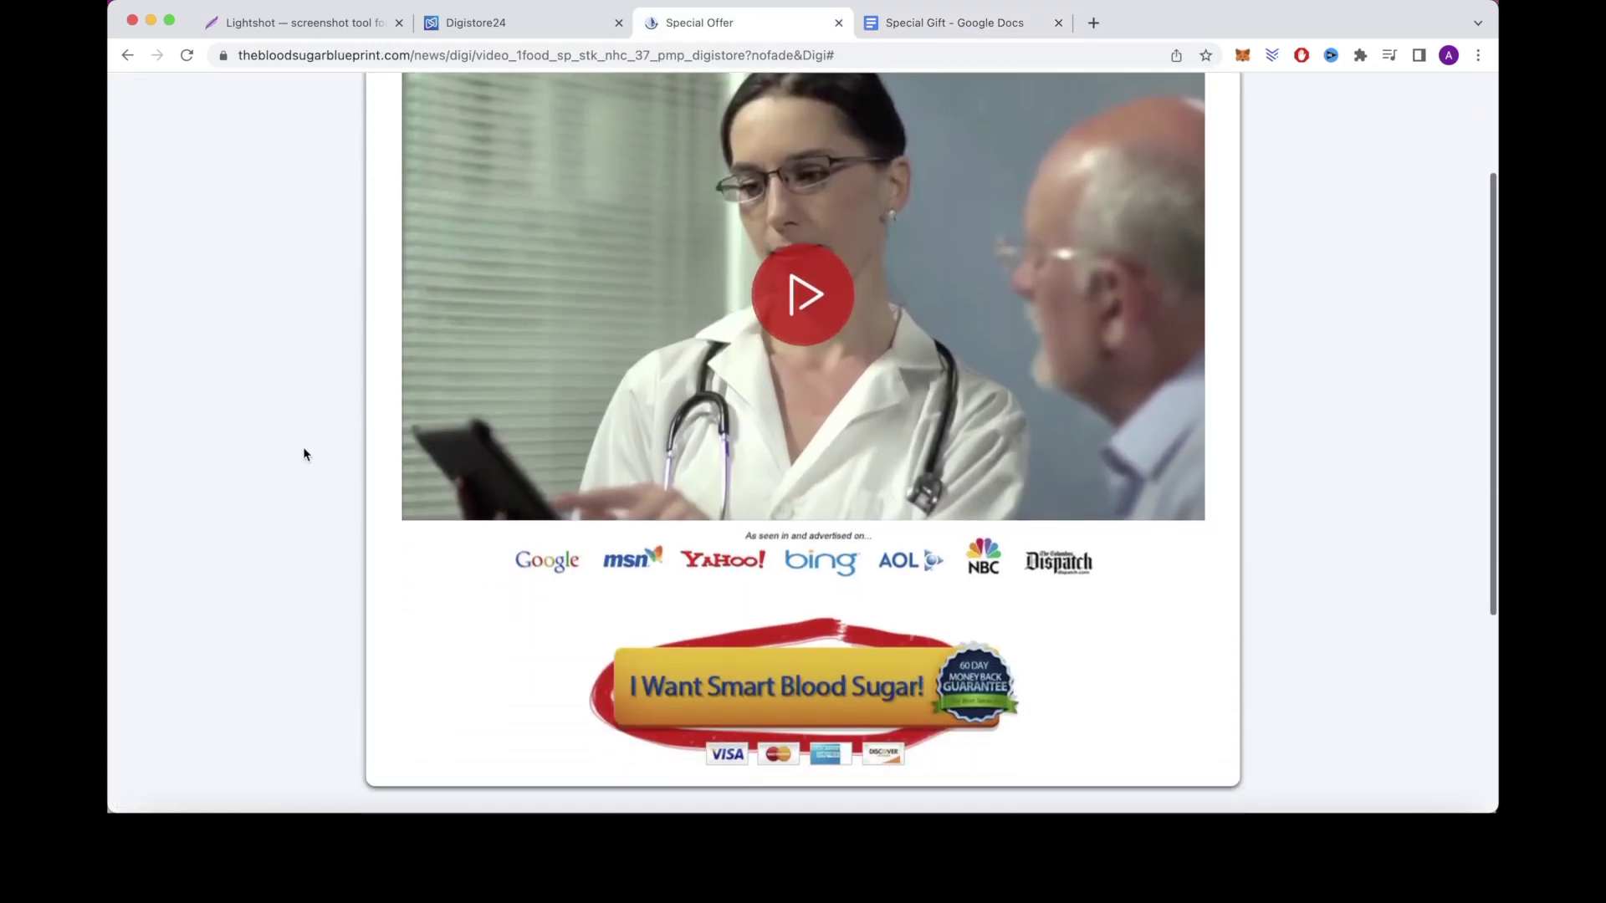
pyautogui.scroll(-1, 304, 452)
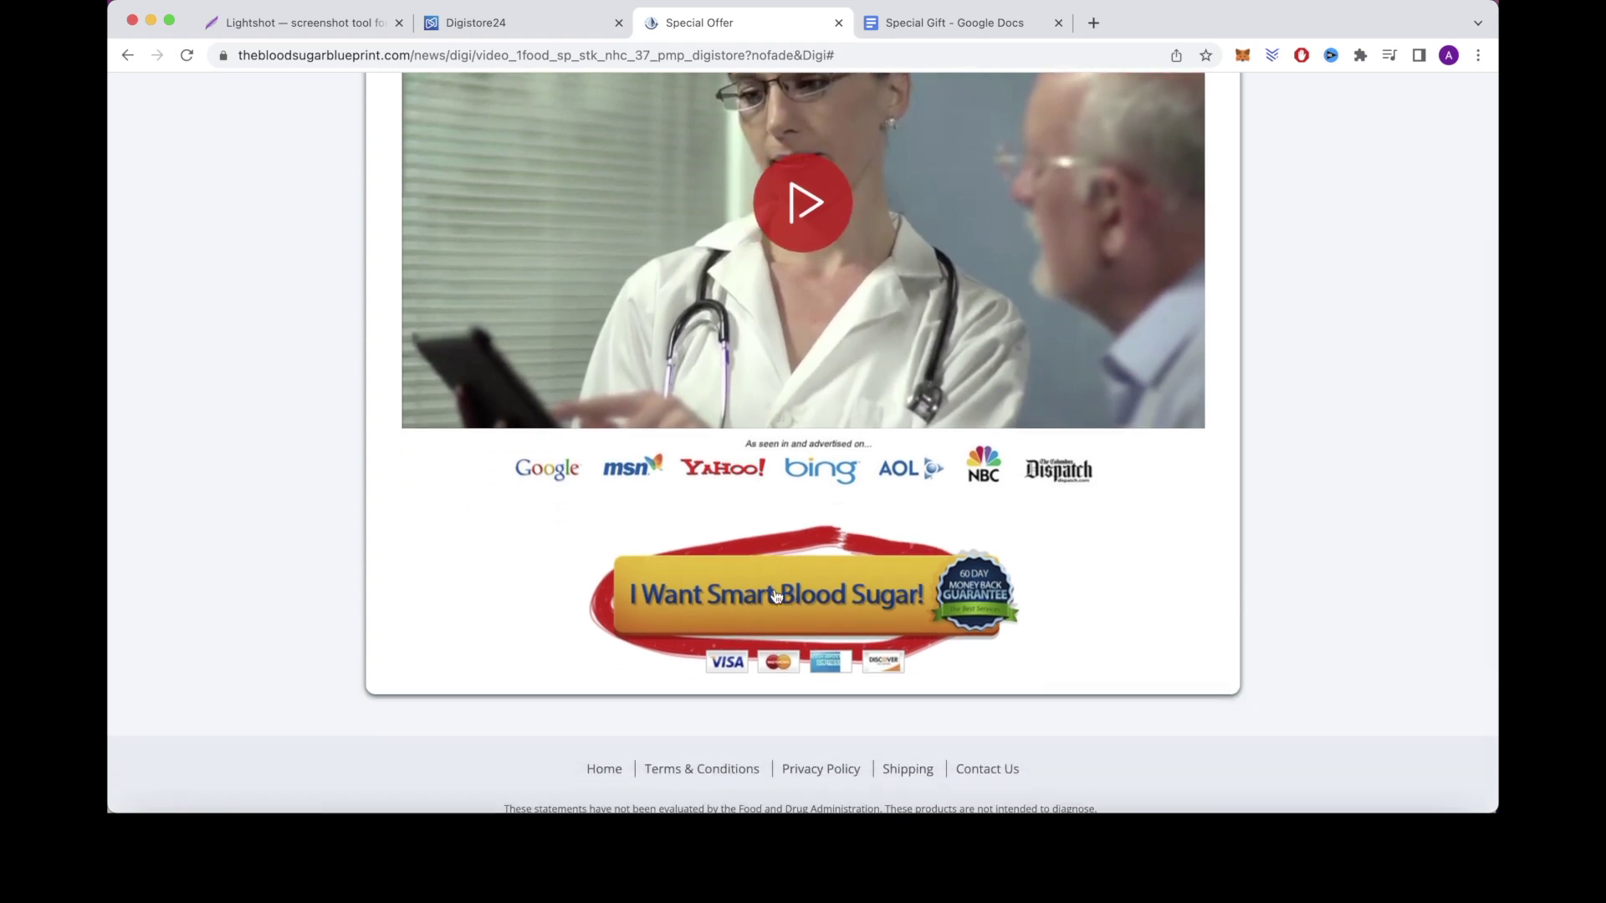
pyautogui.hotkey('ctrl', 'Tab')
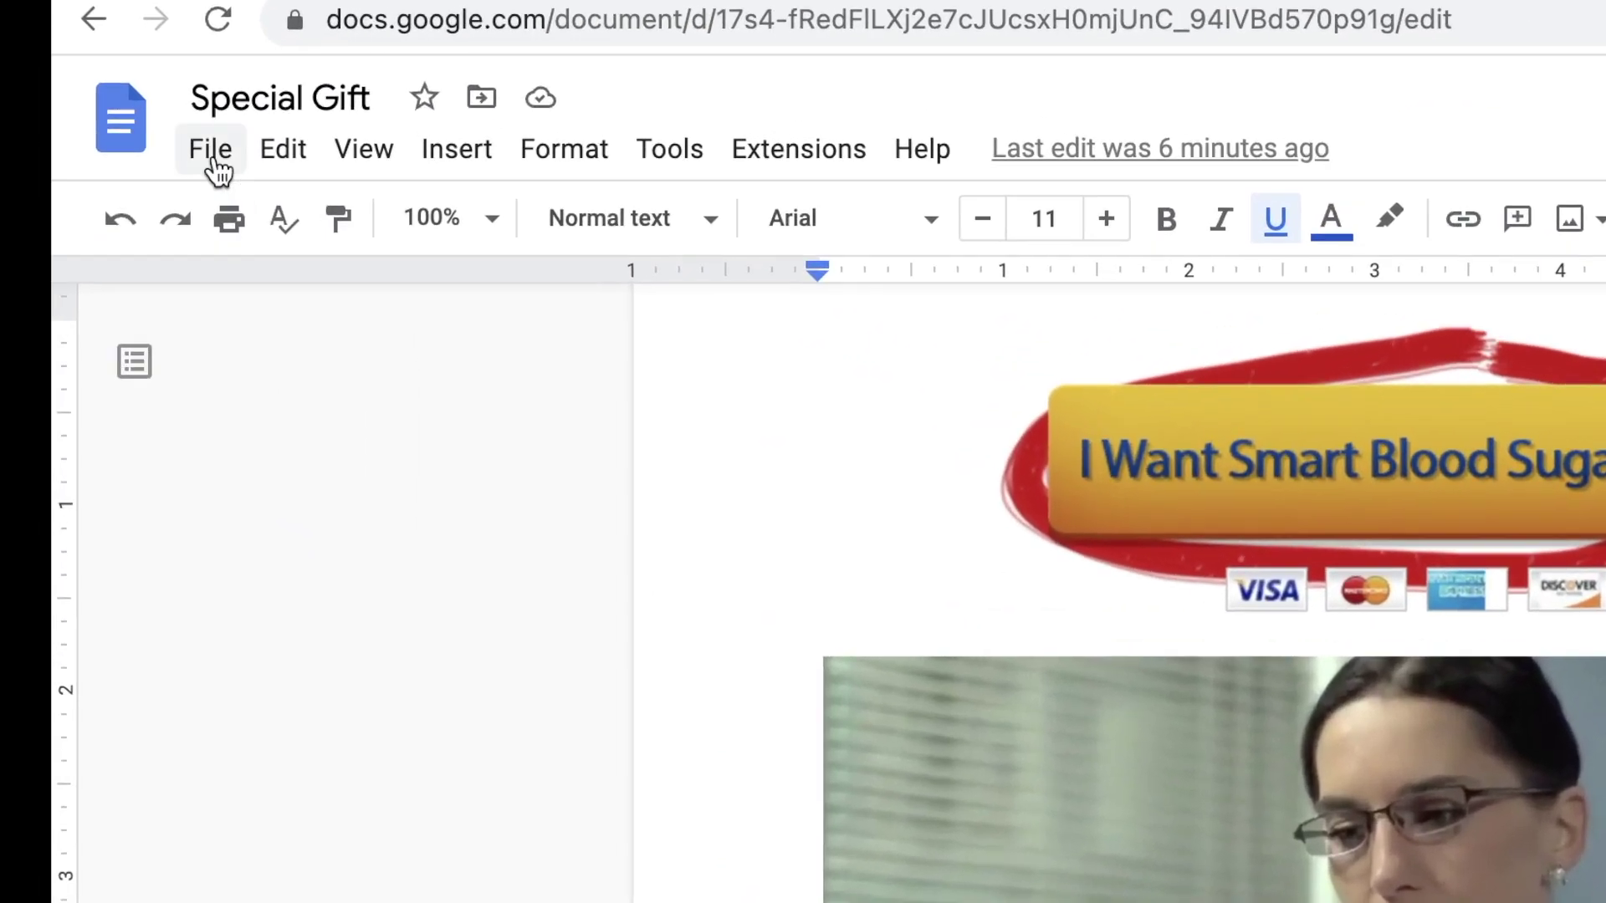
pyautogui.click(213, 159)
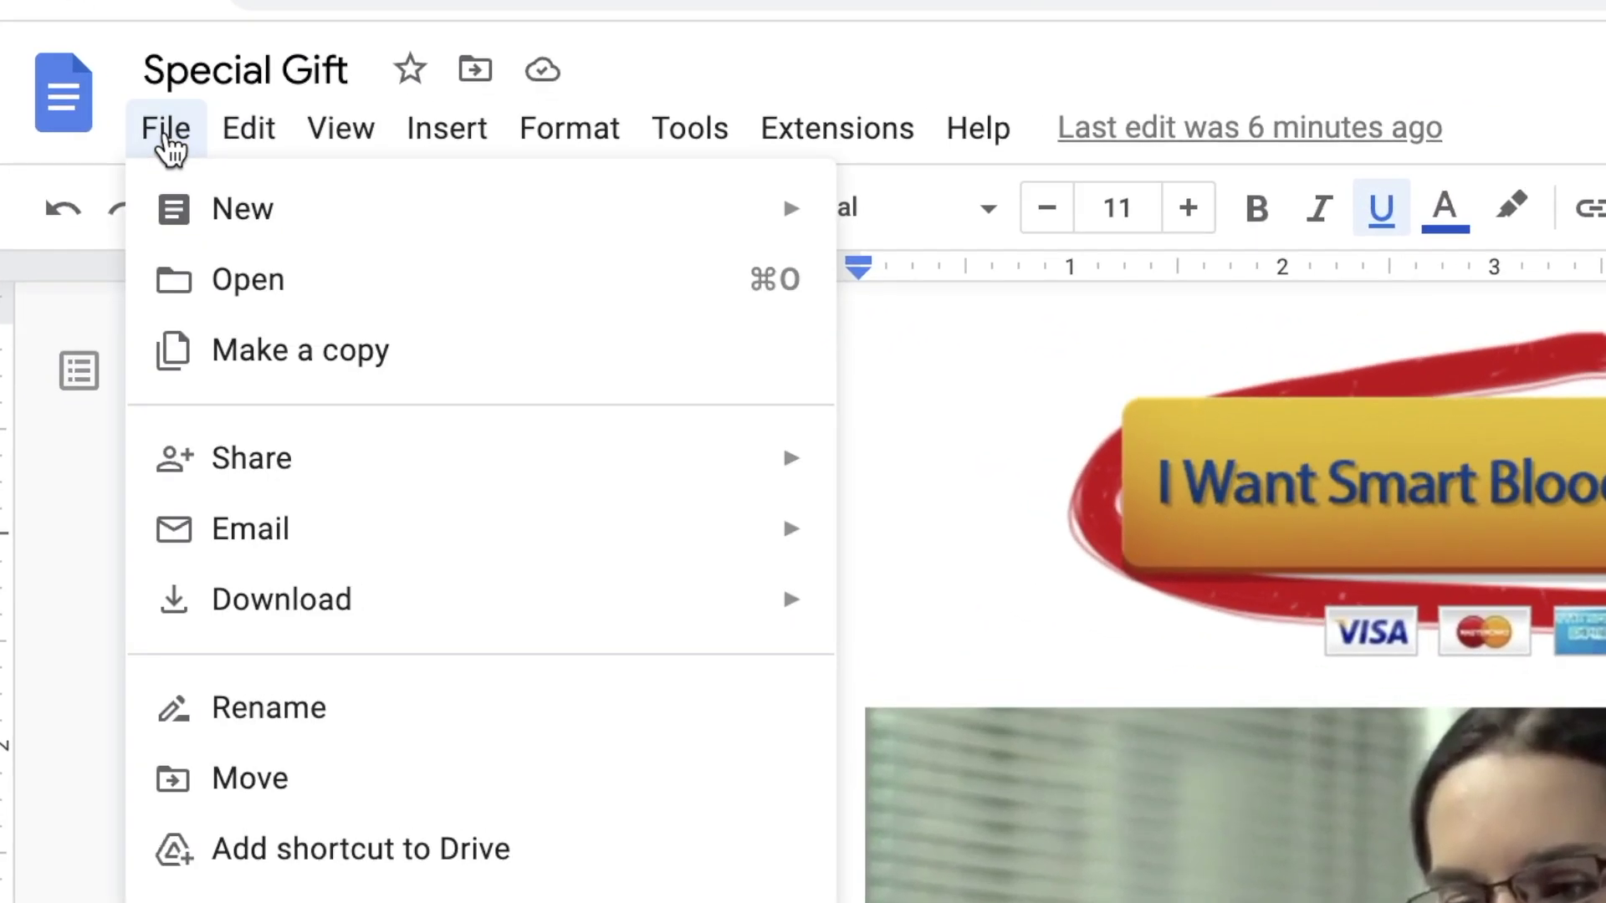
pyautogui.moveTo(422, 621)
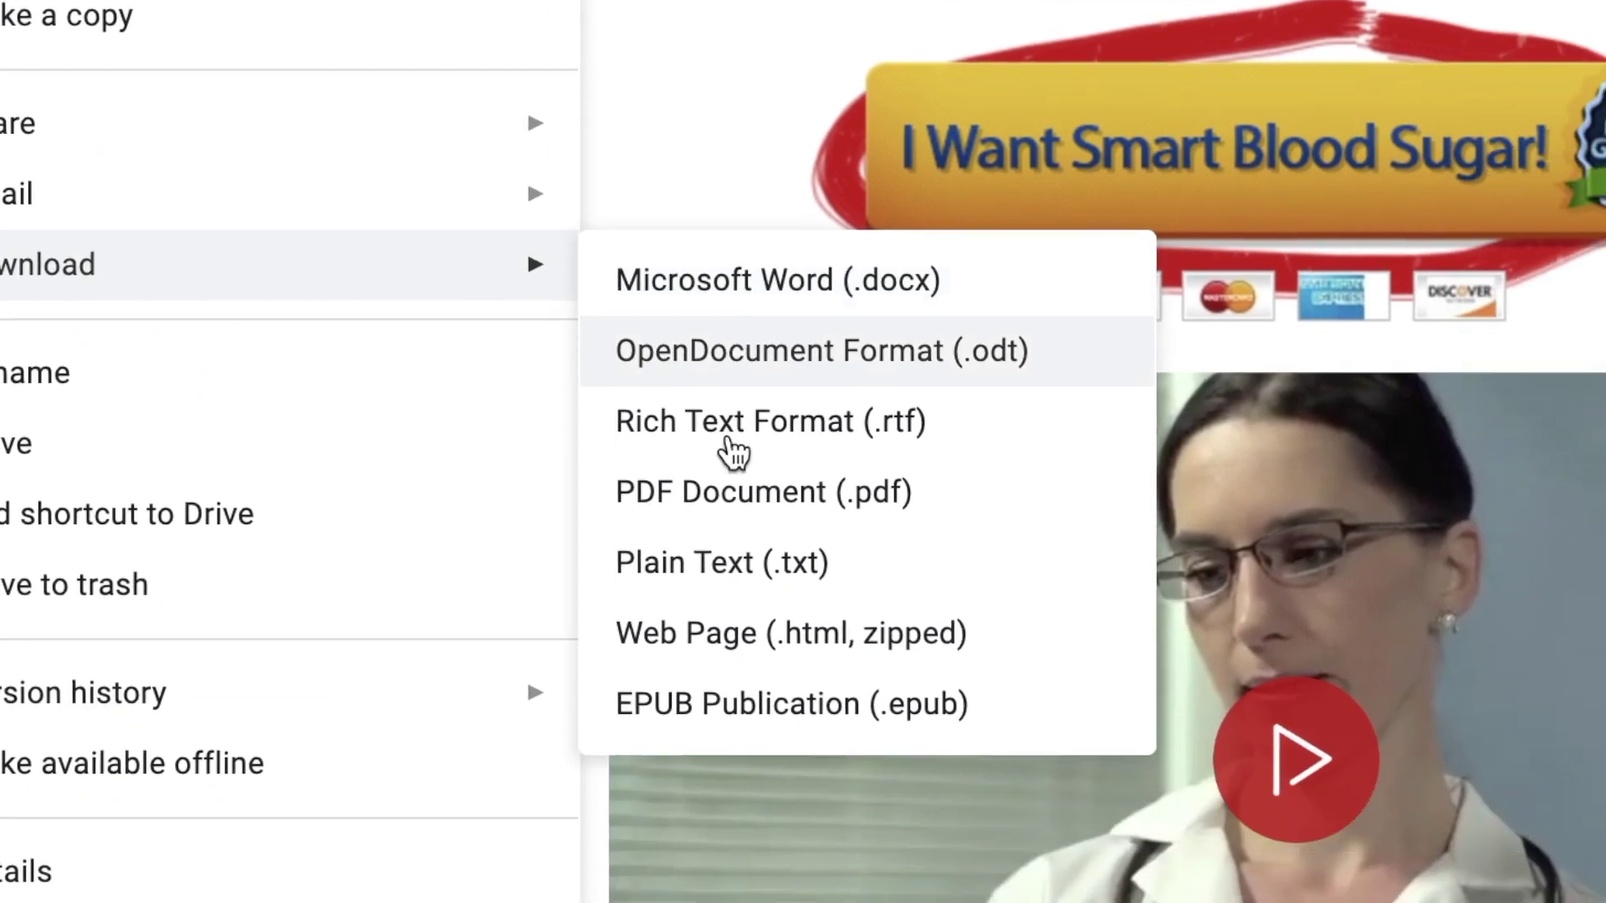
pyautogui.click(715, 501)
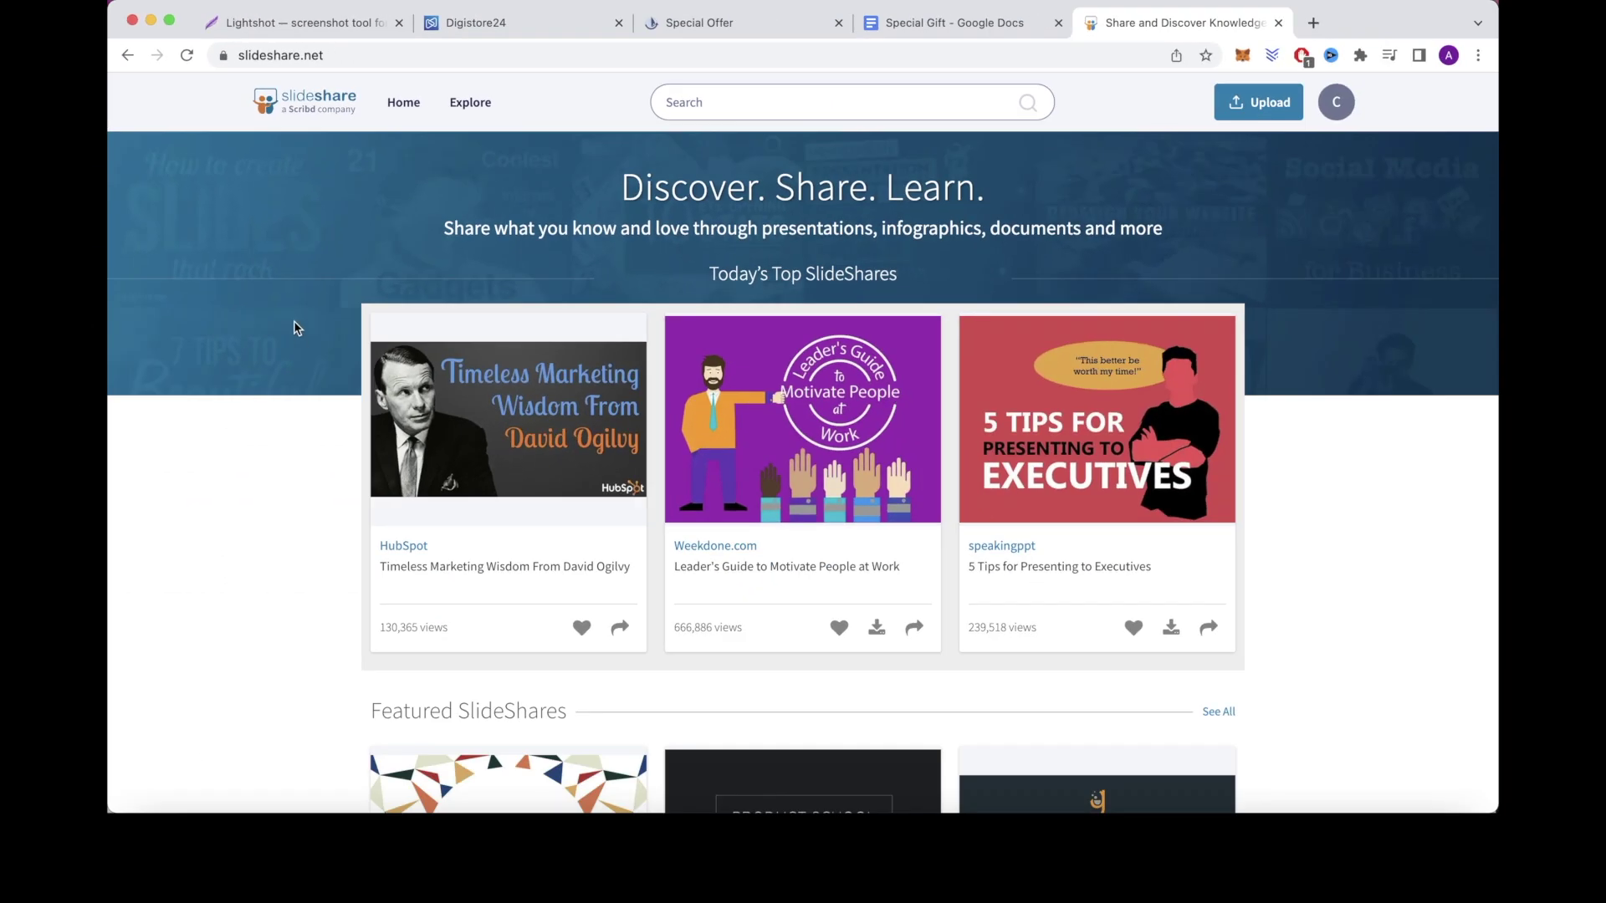
# Step: Sign in to SlideShare and select Special Gift.pdf on the upload page
pyautogui.scroll(-3, 293, 327)
pyautogui.scroll(-4, 294, 327)
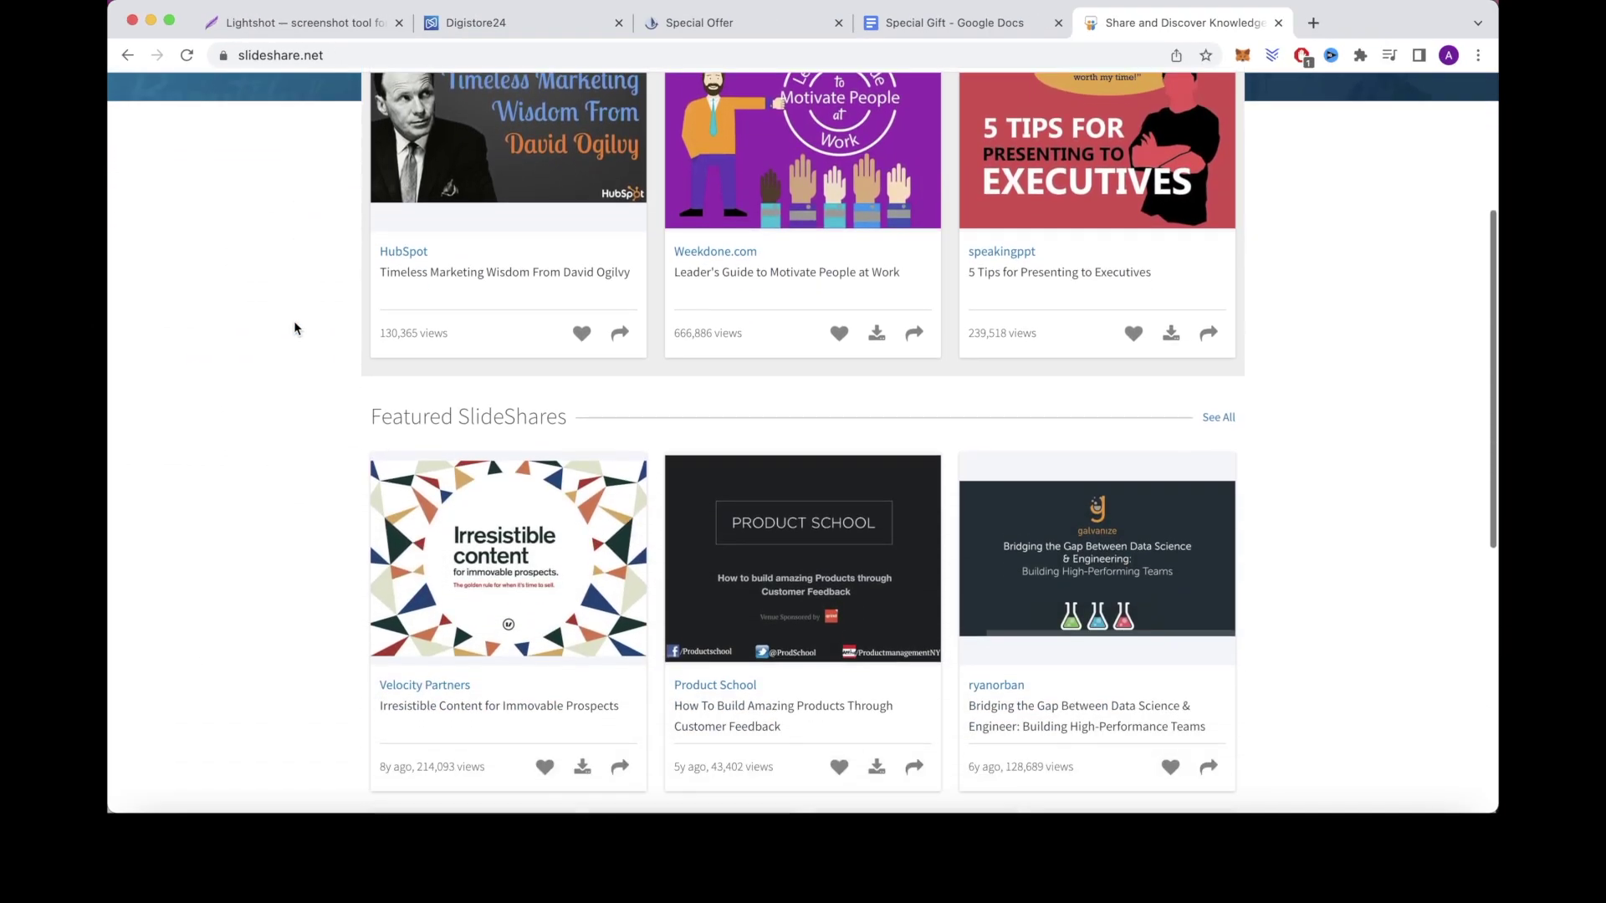
pyautogui.scroll(-3, 293, 328)
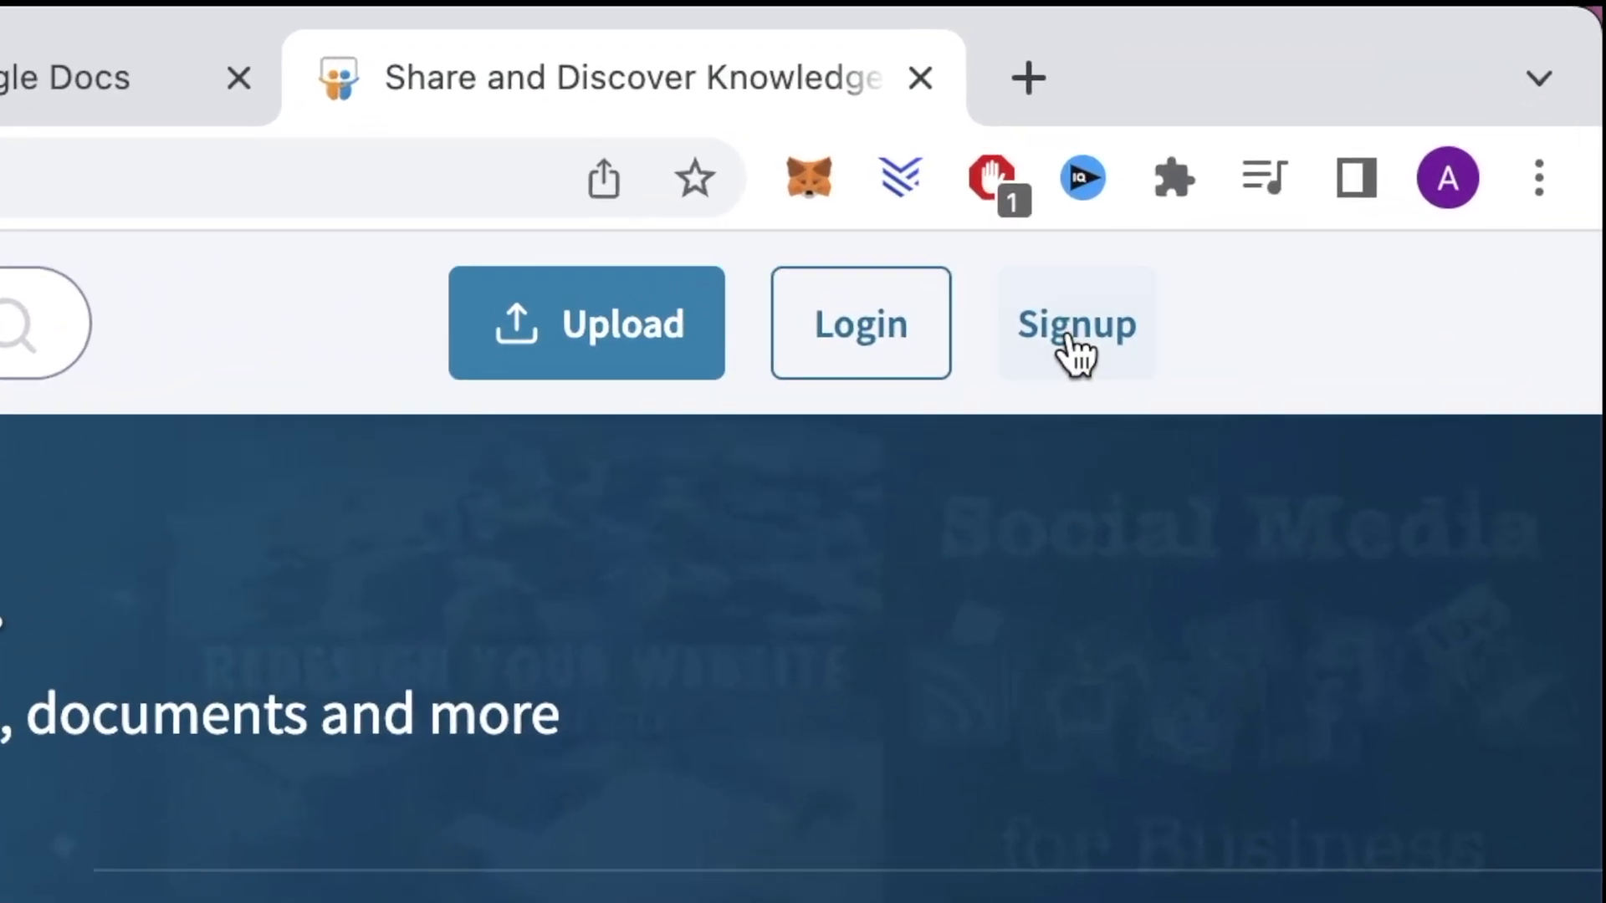
pyautogui.click(1248, 180)
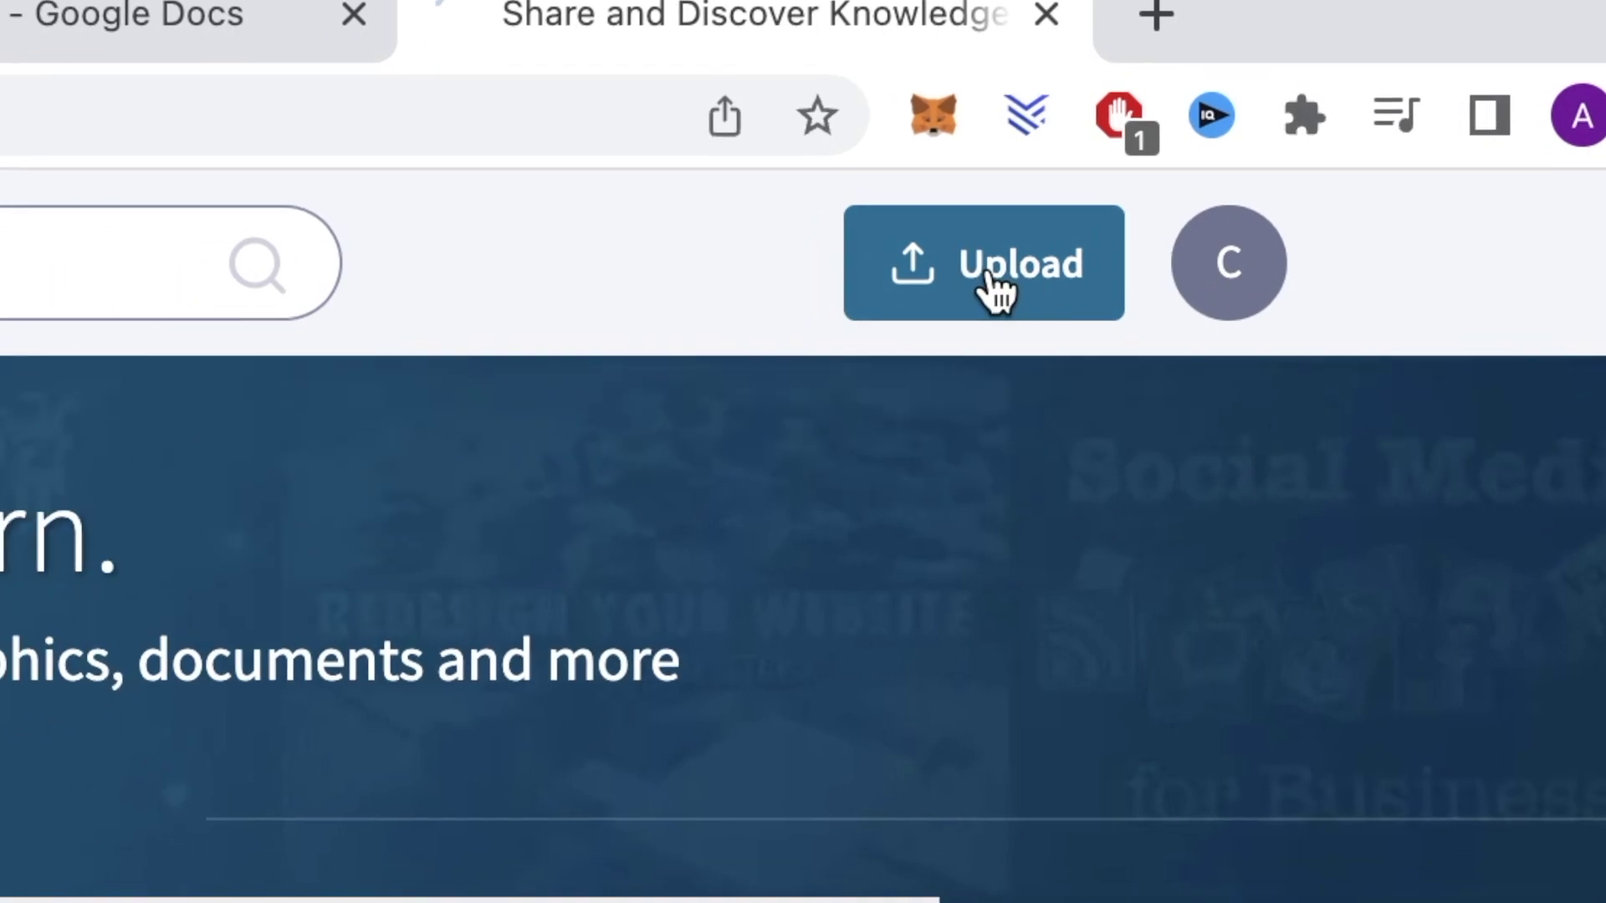
pyautogui.click(873, 343)
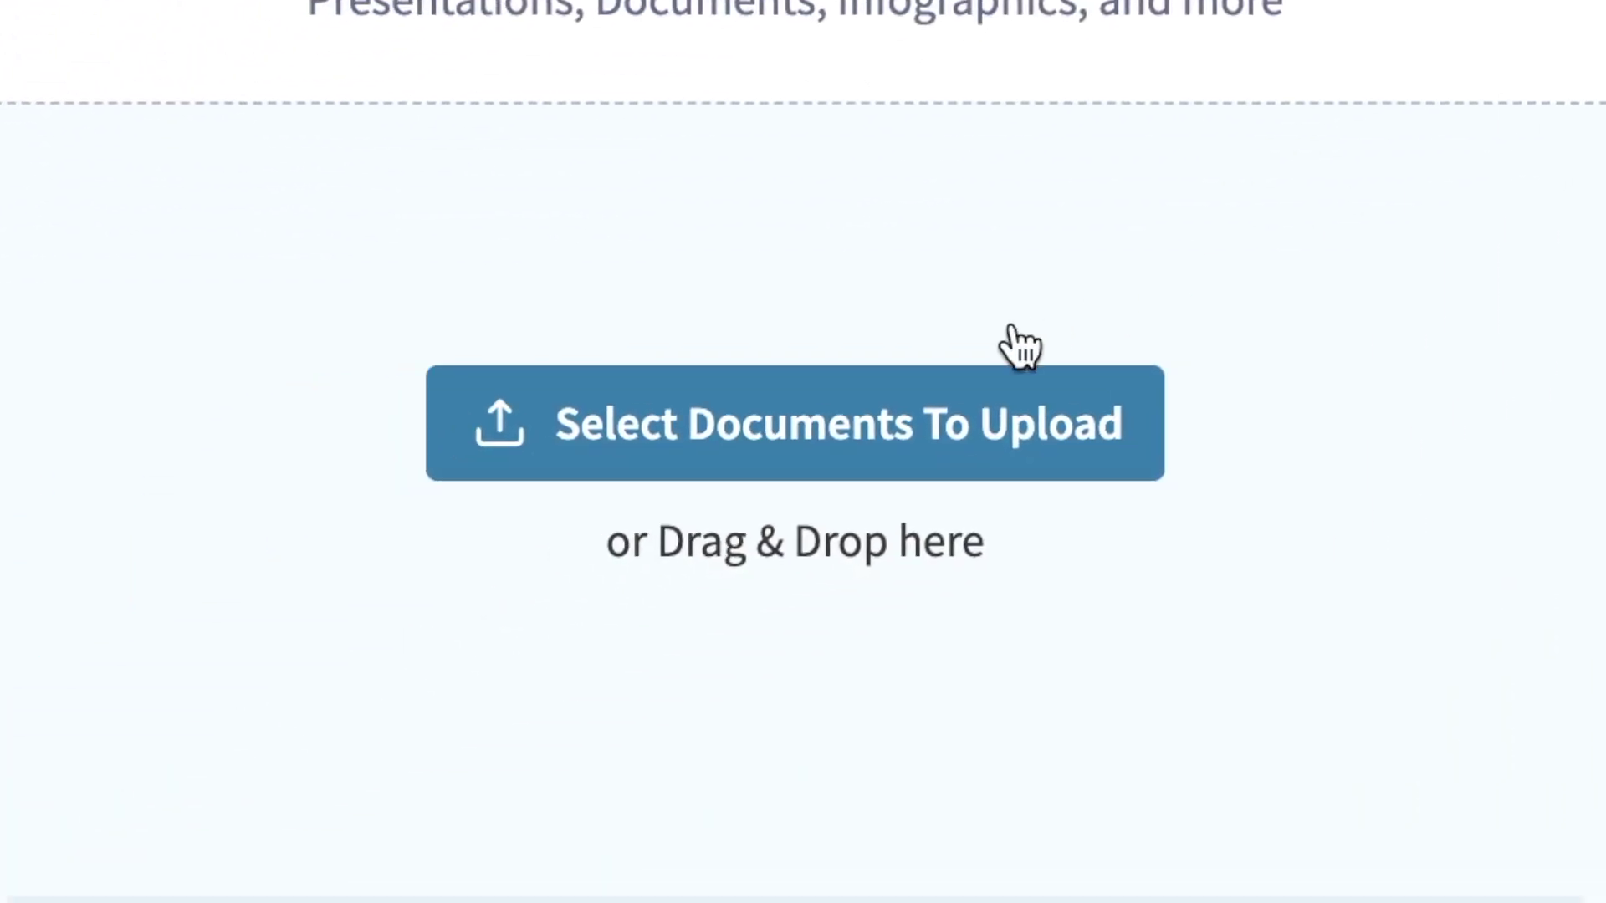
pyautogui.click(784, 449)
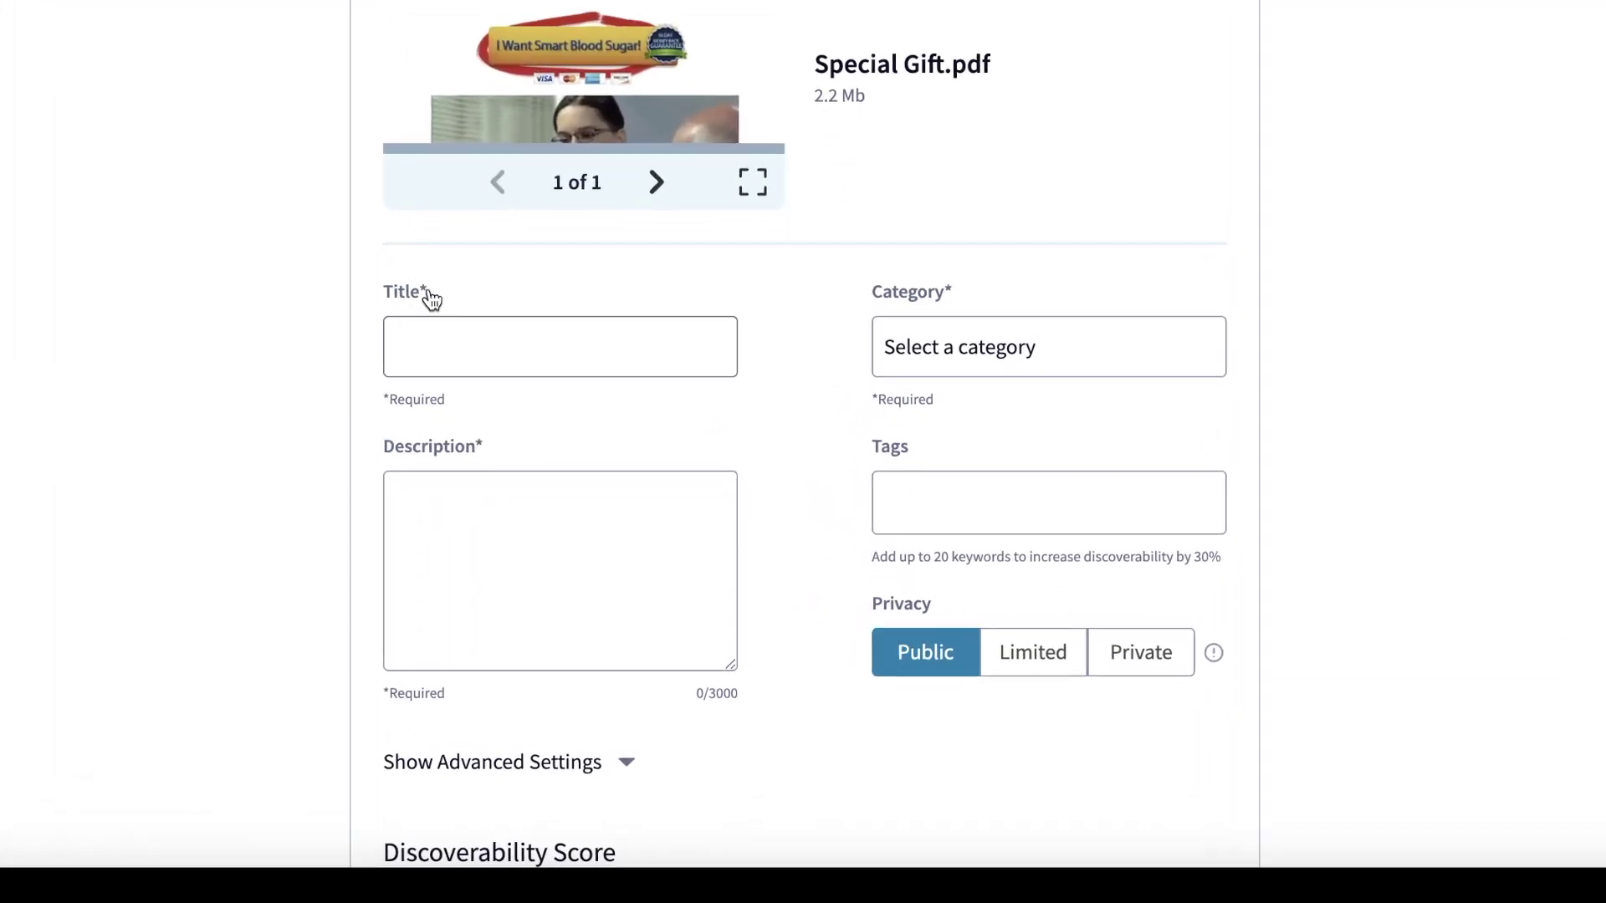
# Step: Title the upload Special Gift and set its category to Health & Medicine
pyautogui.click(456, 347)
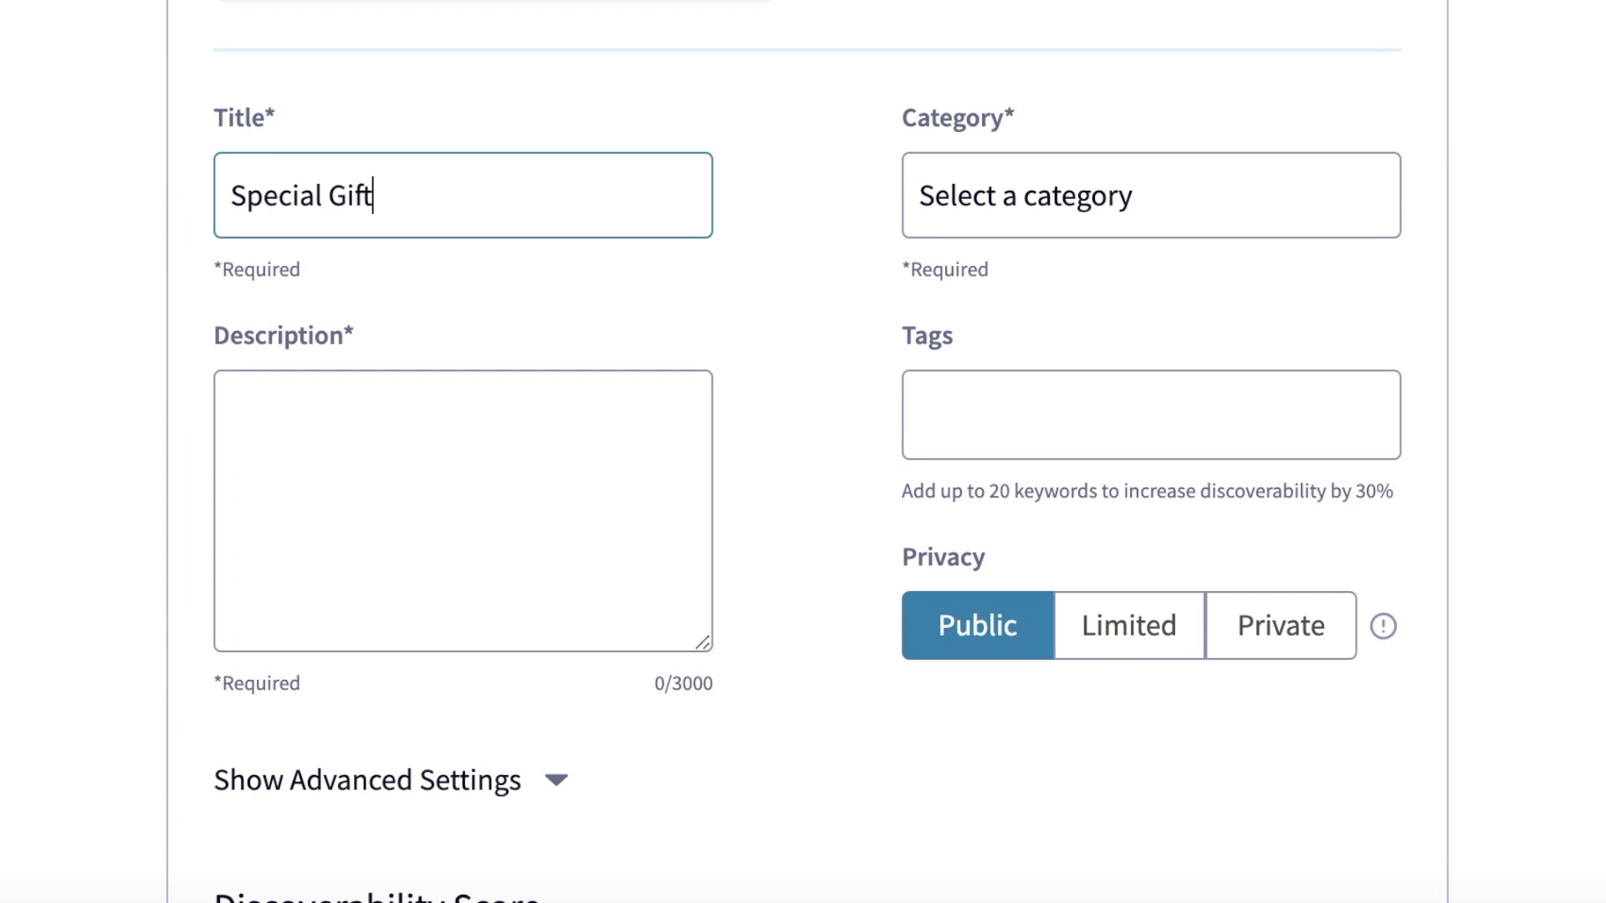
pyautogui.click(995, 201)
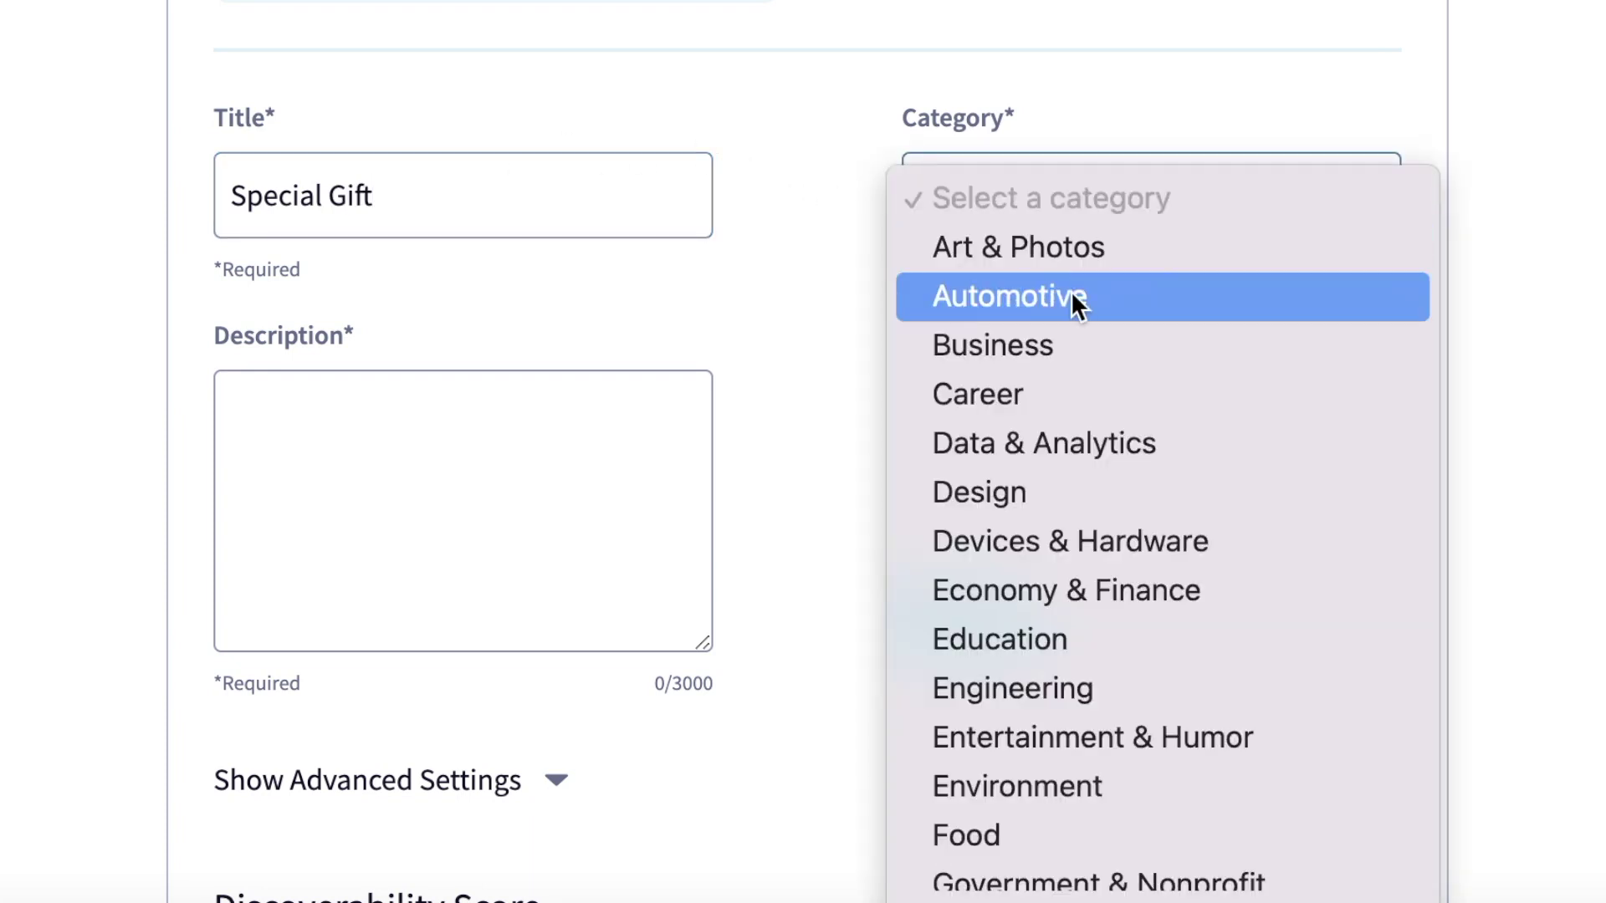
pyautogui.scroll(-5, 1062, 631)
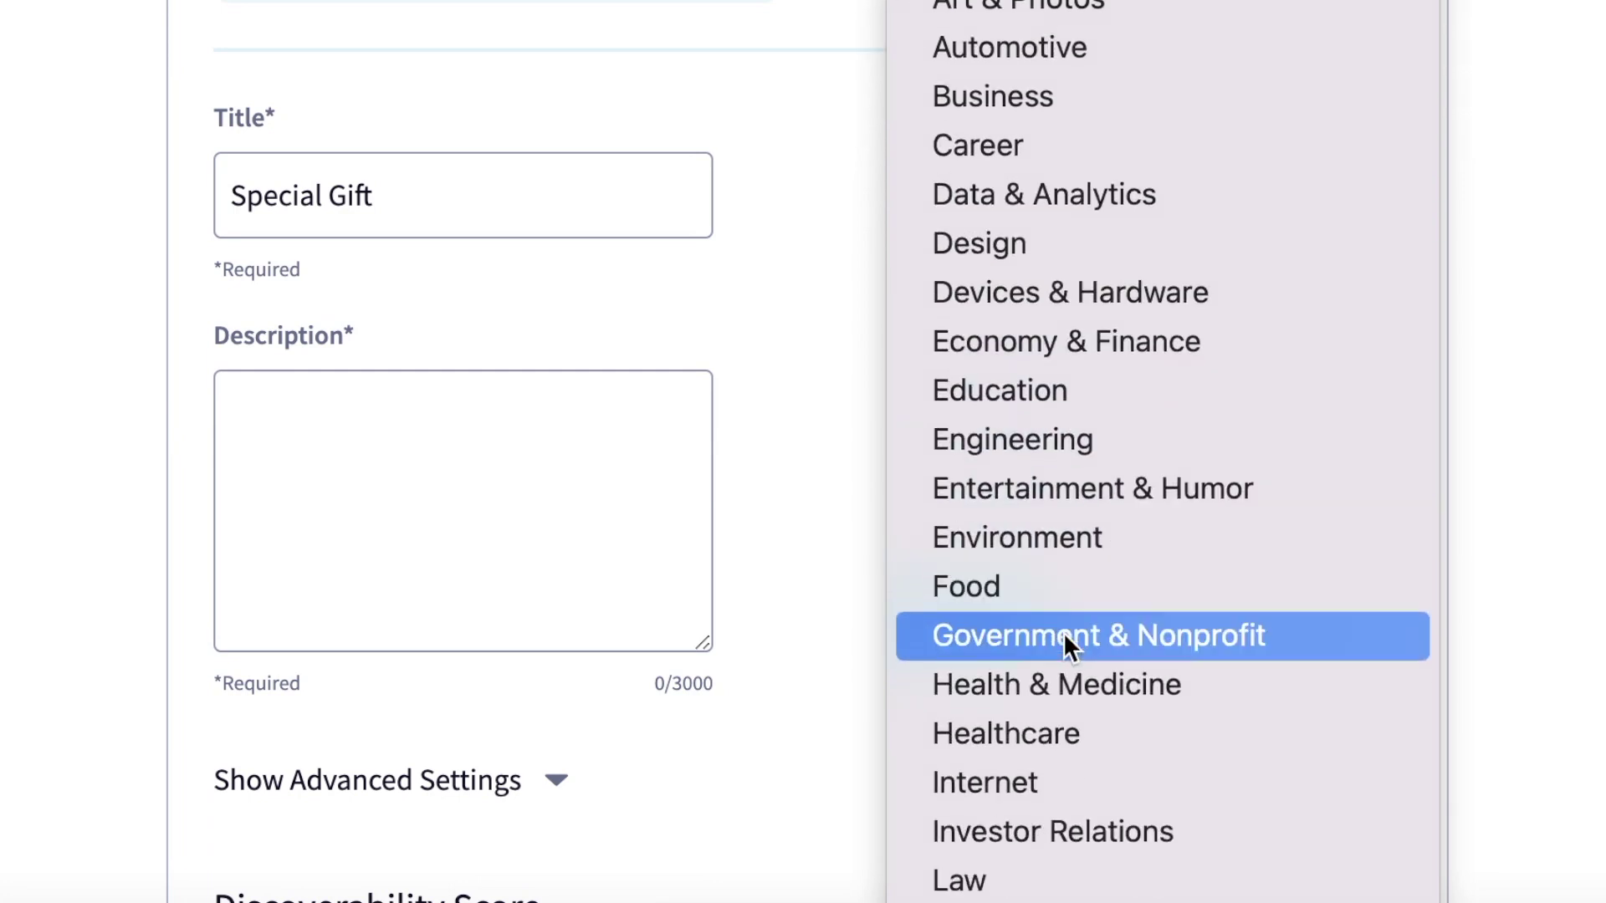
pyautogui.click(1052, 604)
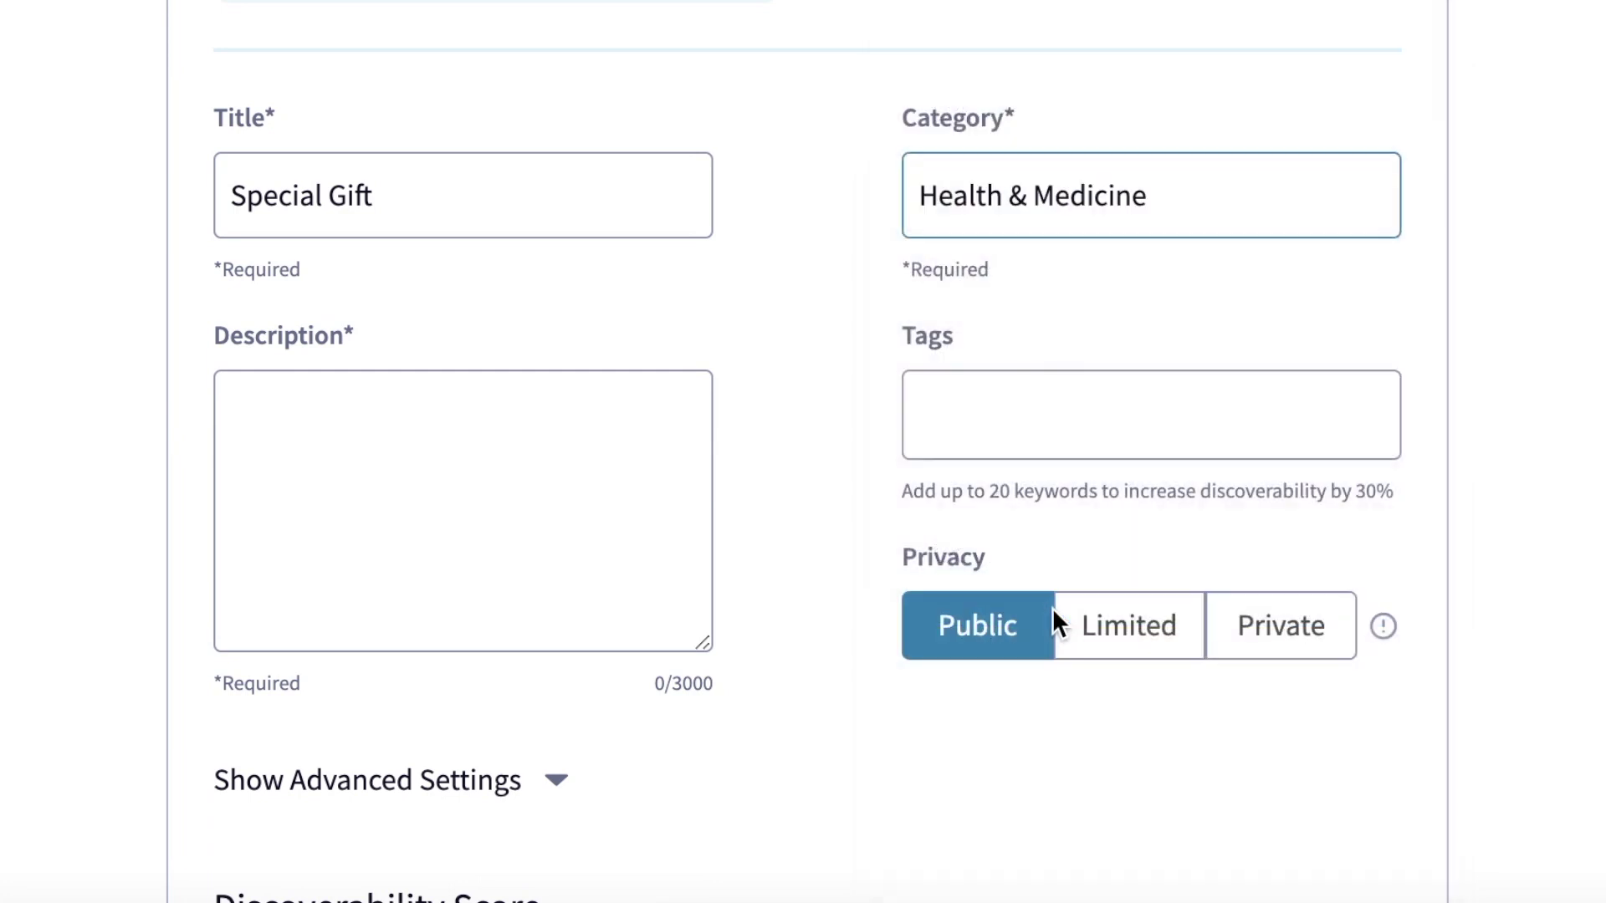
# Step: Paste the blood-sugar video description, add the tag health, and publish
pyautogui.click(490, 434)
pyautogui.write('Click here to watch a video that will teach you more about how to effectively level your blood sugar.')
pyautogui.scroll(-1, 952, 295)
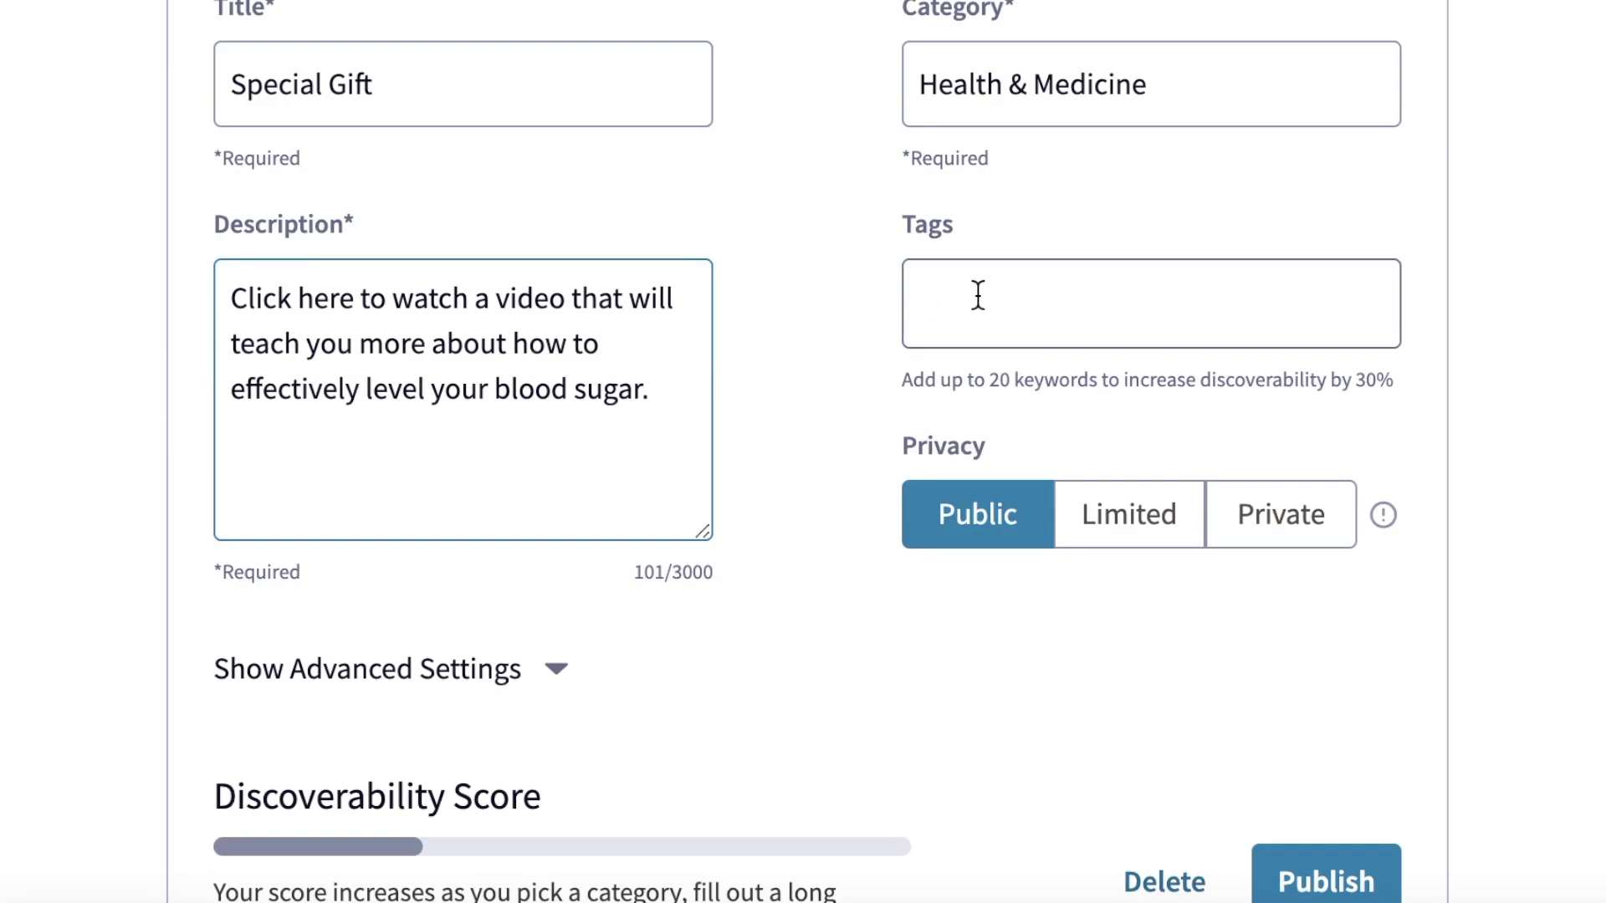
pyautogui.click(978, 294)
pyautogui.write('healt')
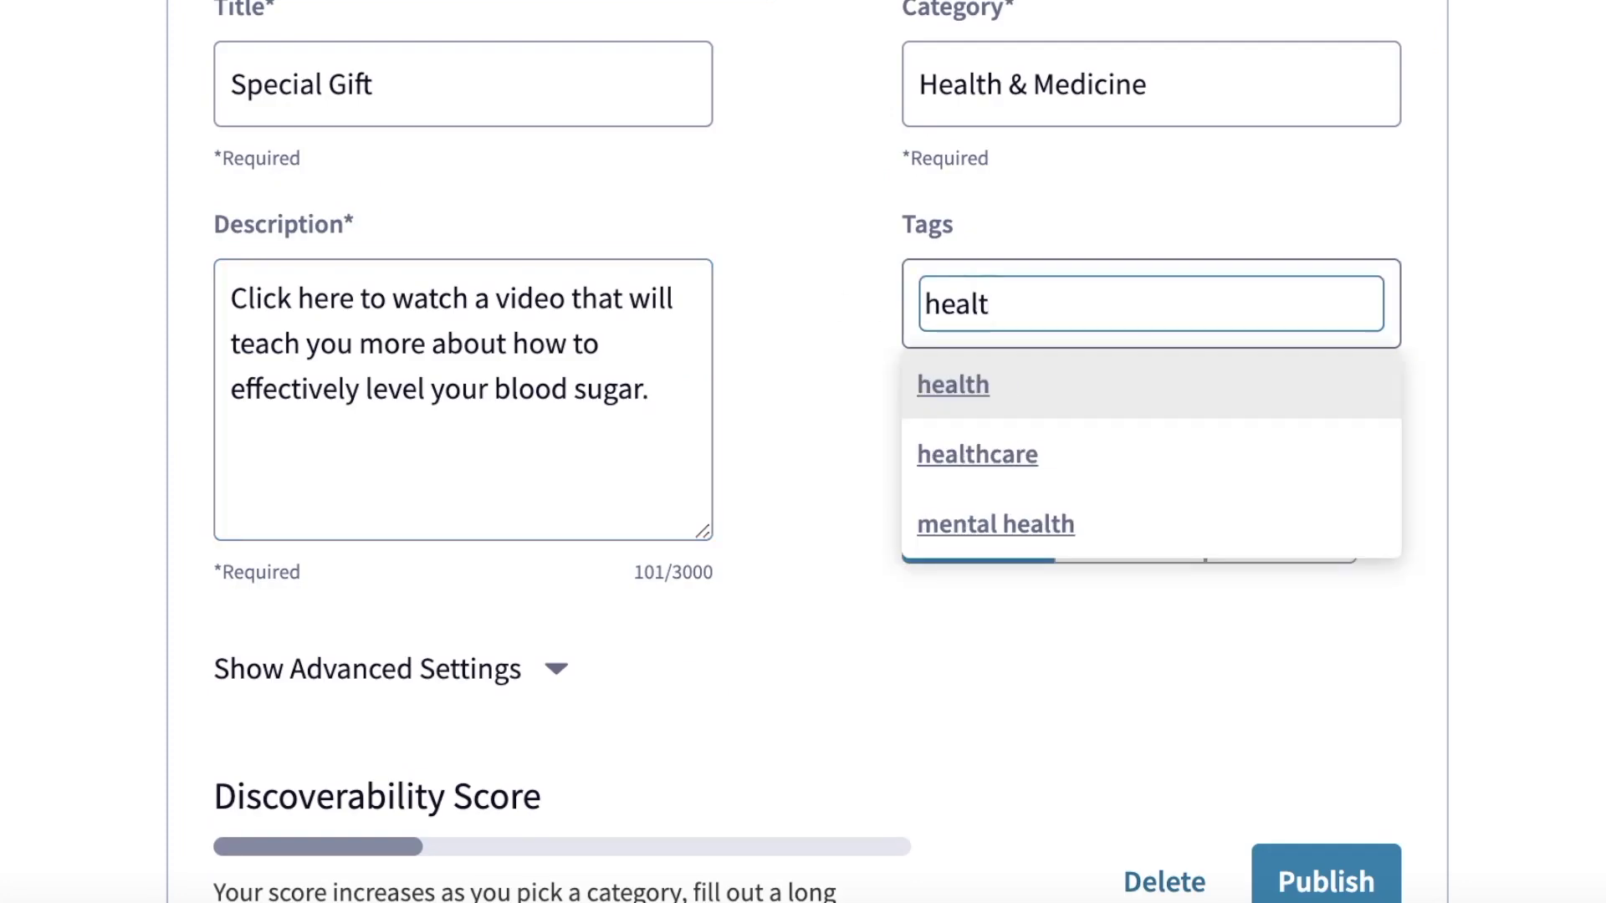
pyautogui.click(993, 373)
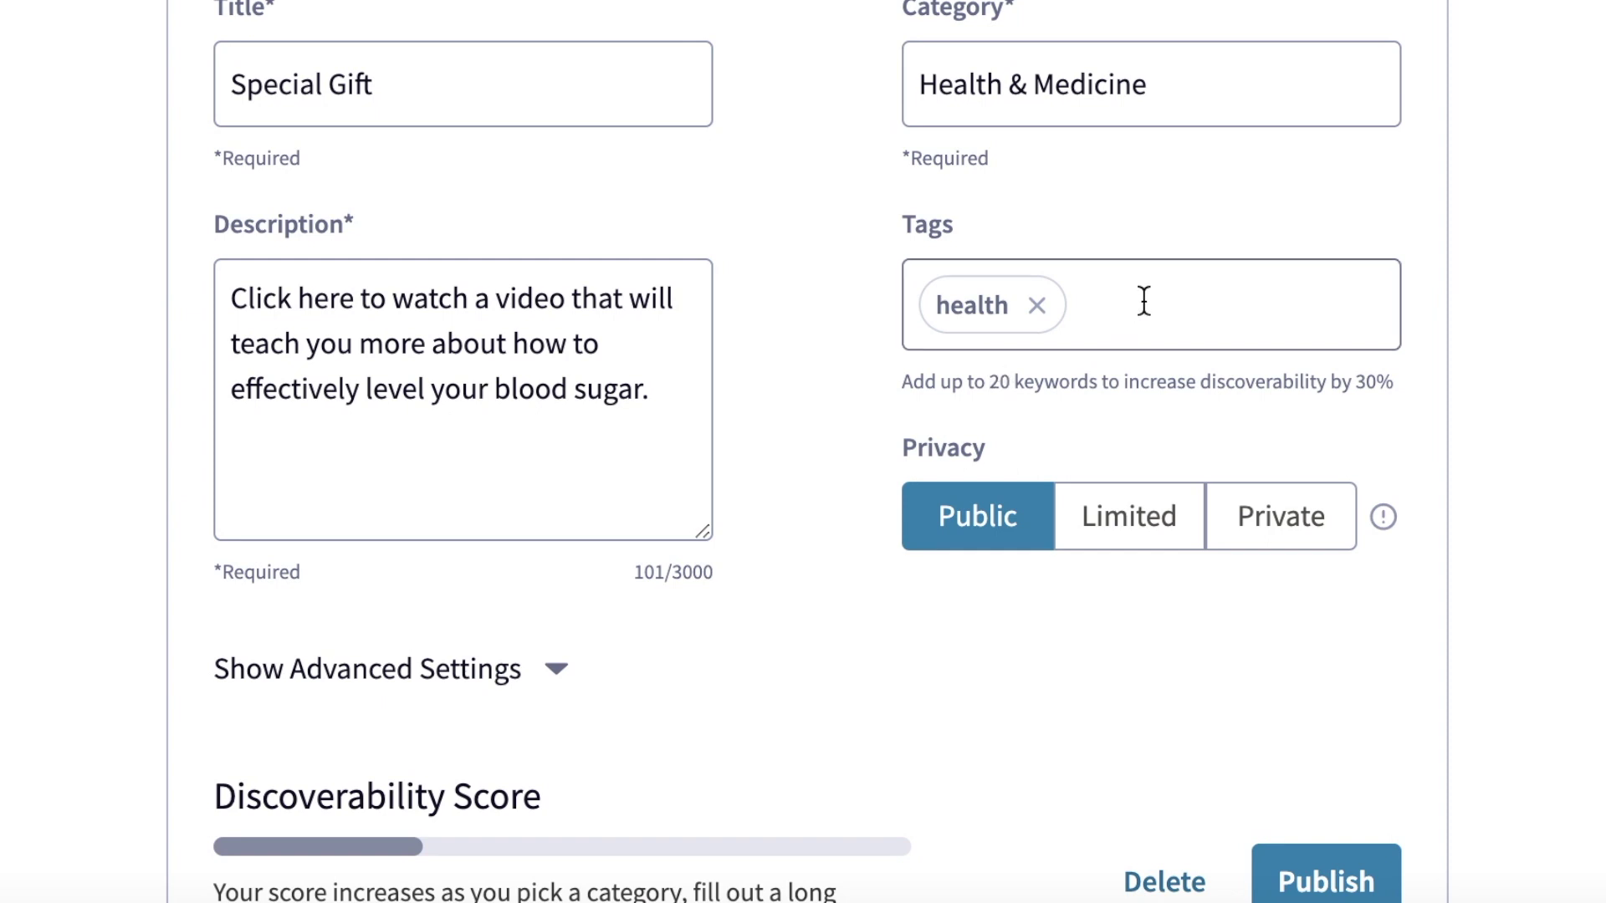
pyautogui.scroll(-4, 821, 530)
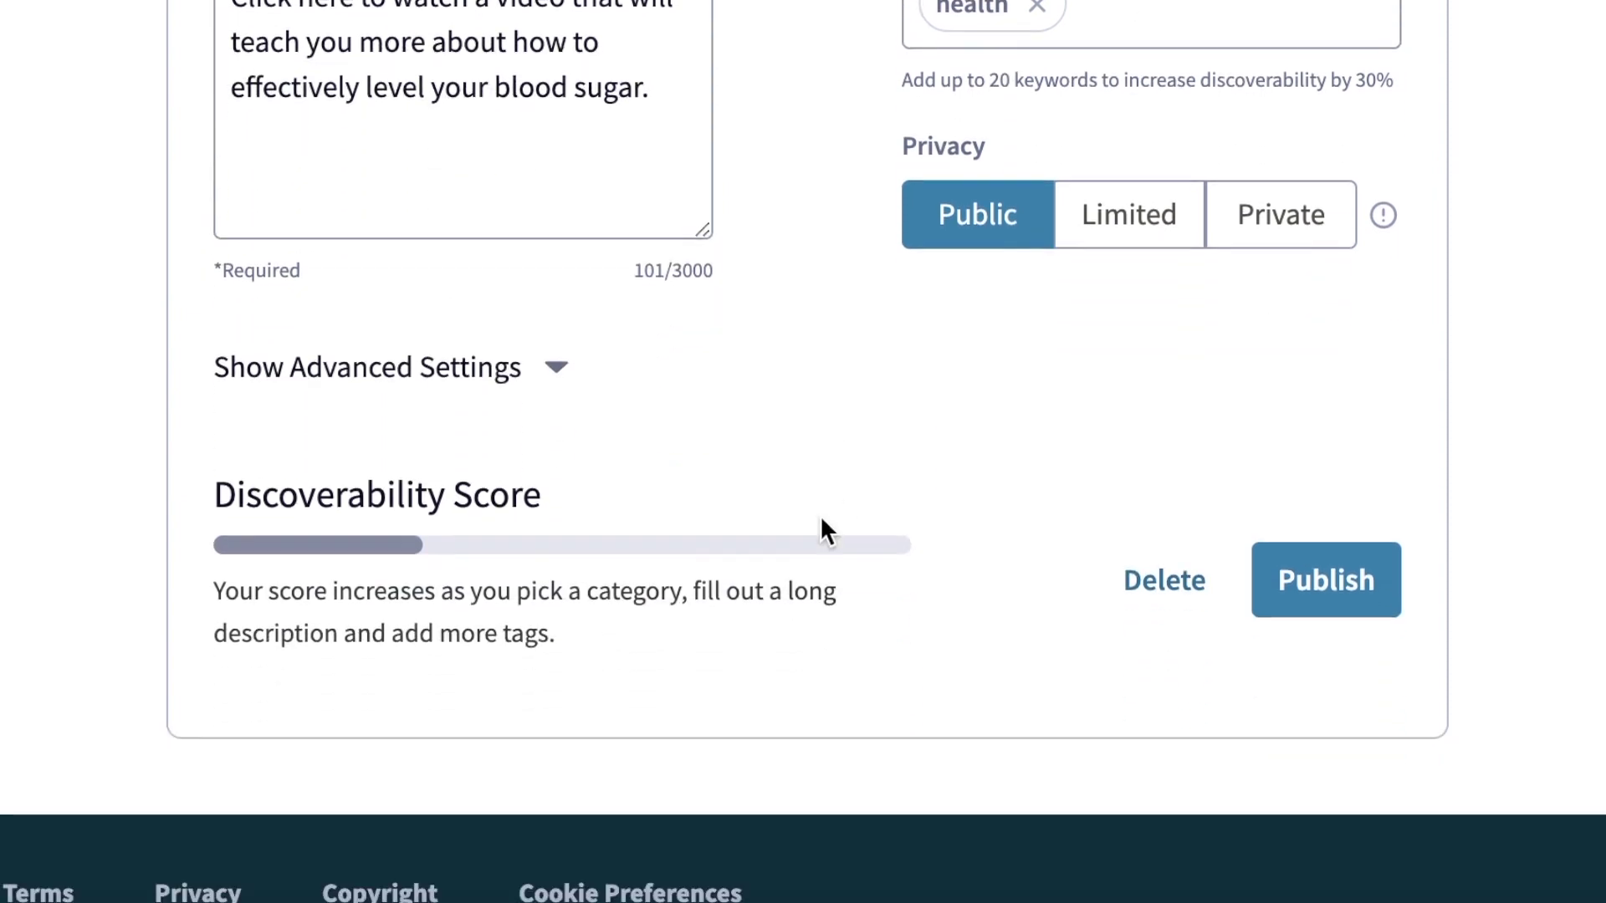
pyautogui.click(1326, 585)
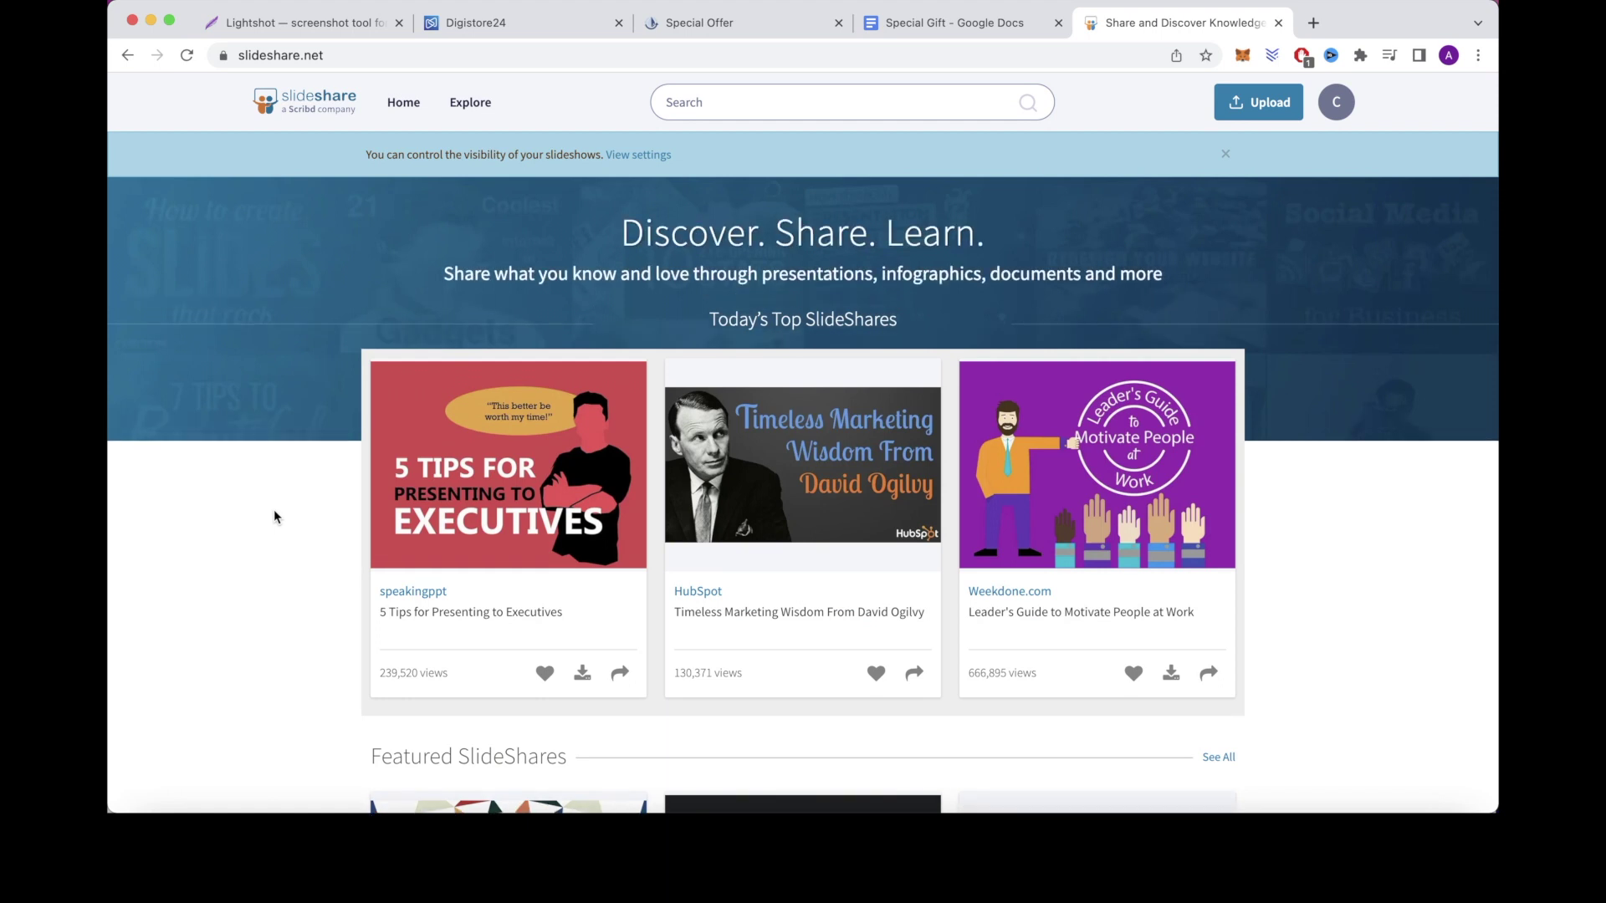
# Step: Scroll down the SlideShare home page through the featured slideshows
pyautogui.scroll(-5, 275, 517)
pyautogui.scroll(-2, 275, 517)
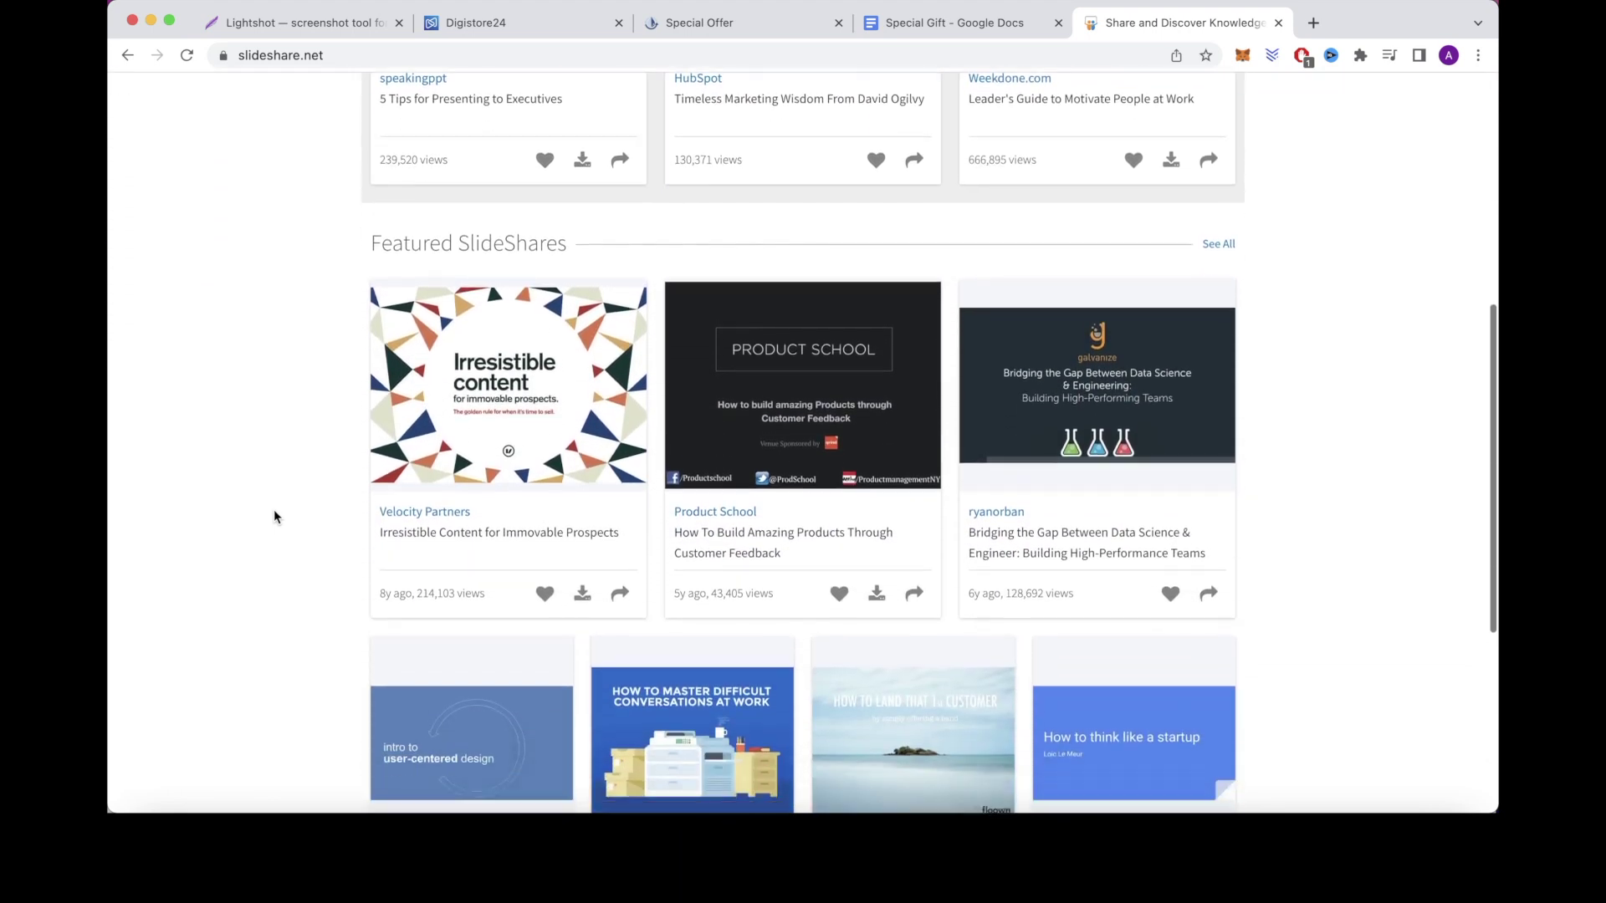